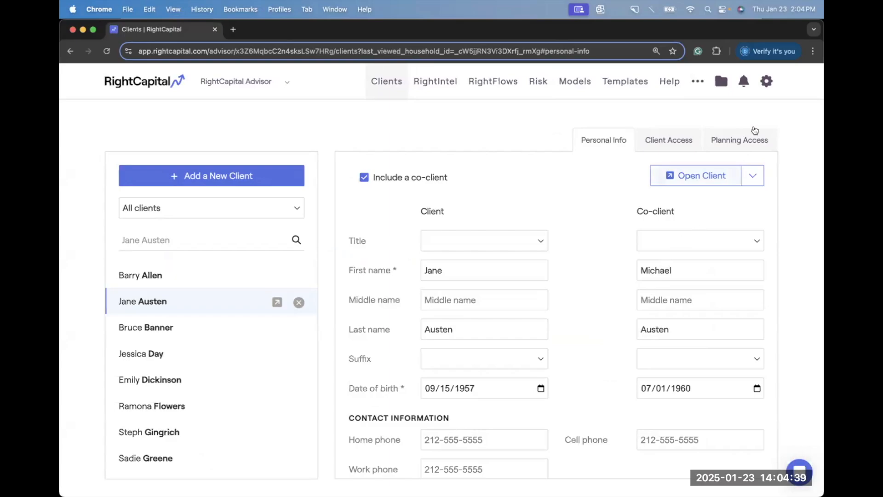
# Open the account settings and review the My profile fields, including firm name, address, Report Disclosure and Leads URL.
pyautogui.click(767, 86)
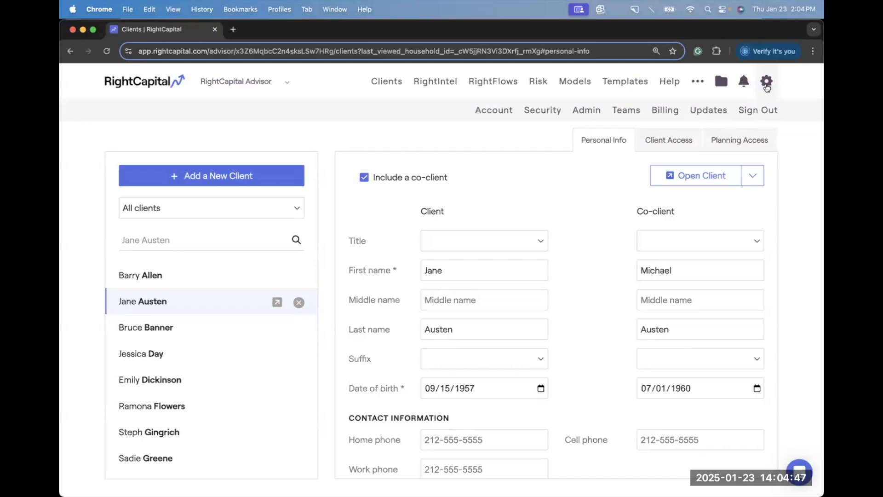
pyautogui.click(506, 119)
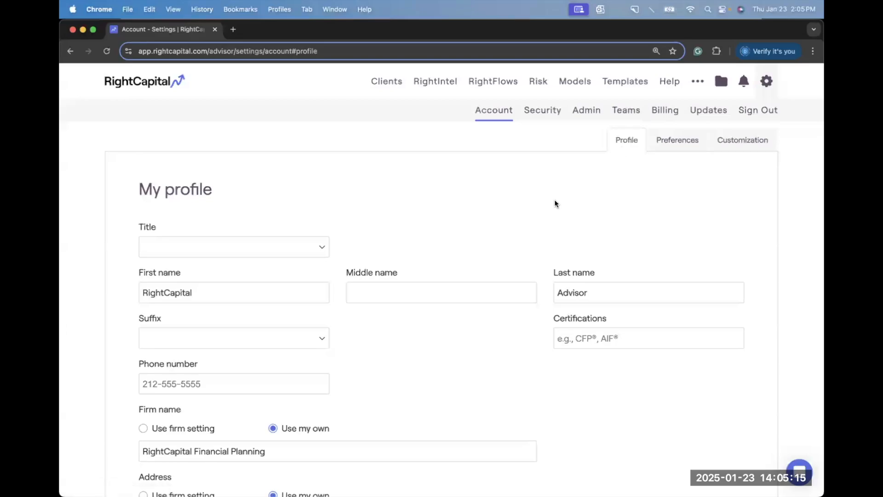
pyautogui.scroll(-3, 555, 203)
pyautogui.scroll(-2, 516, 251)
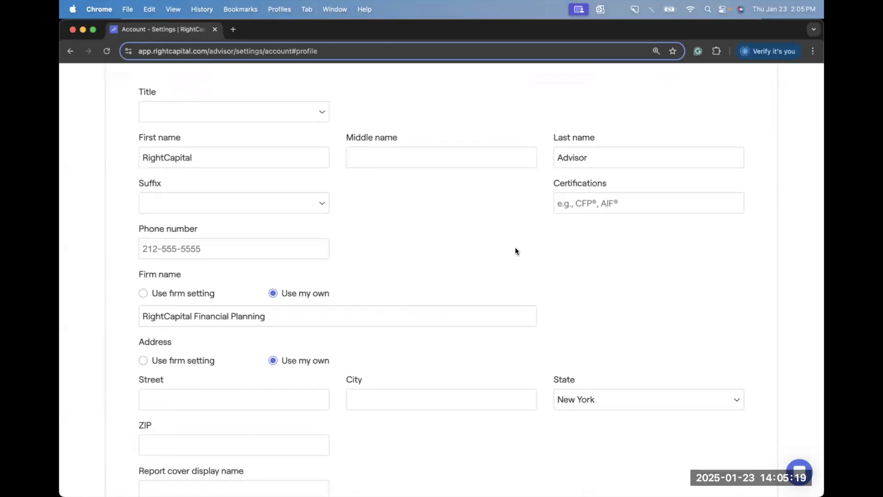
pyautogui.scroll(-4, 516, 251)
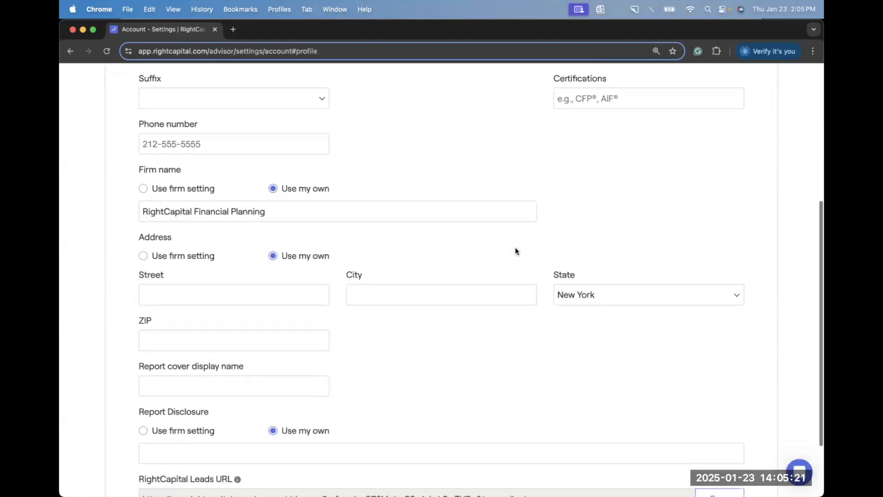
pyautogui.scroll(-3, 516, 251)
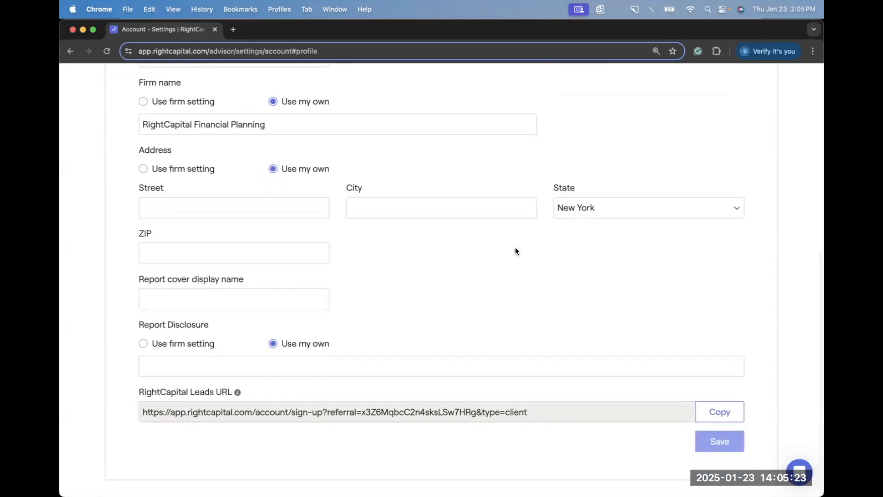
pyautogui.moveTo(139, 323); pyautogui.dragTo(212, 327)
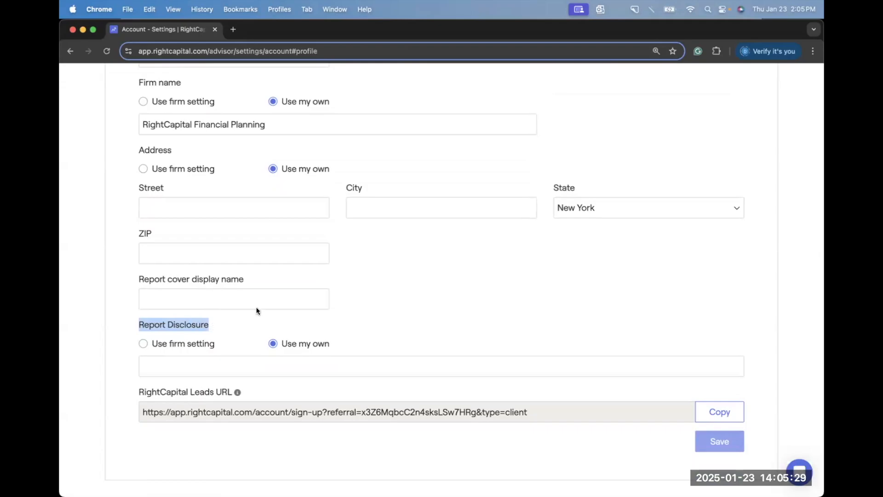
pyautogui.scroll(3, 412, 187)
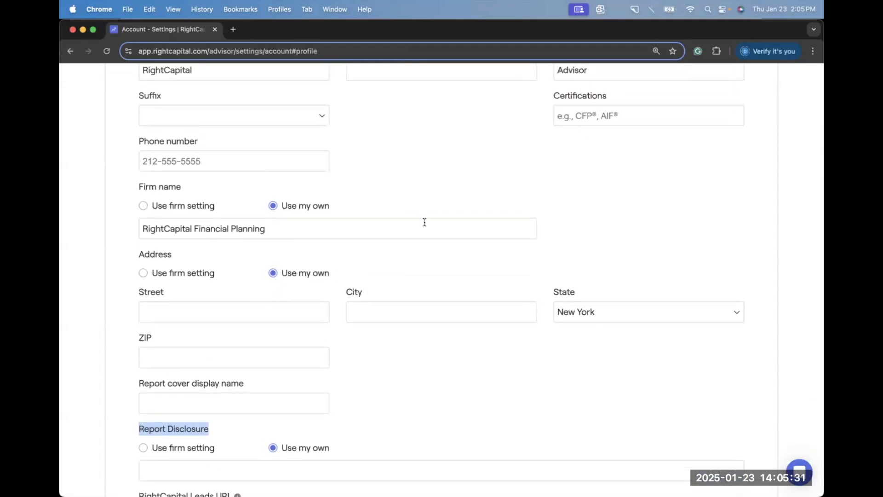
pyautogui.scroll(-2, 411, 217)
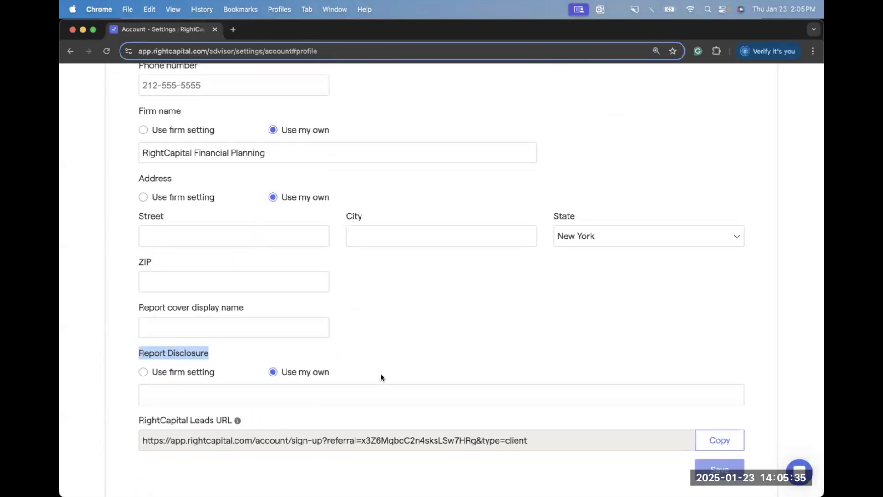
pyautogui.click(402, 354)
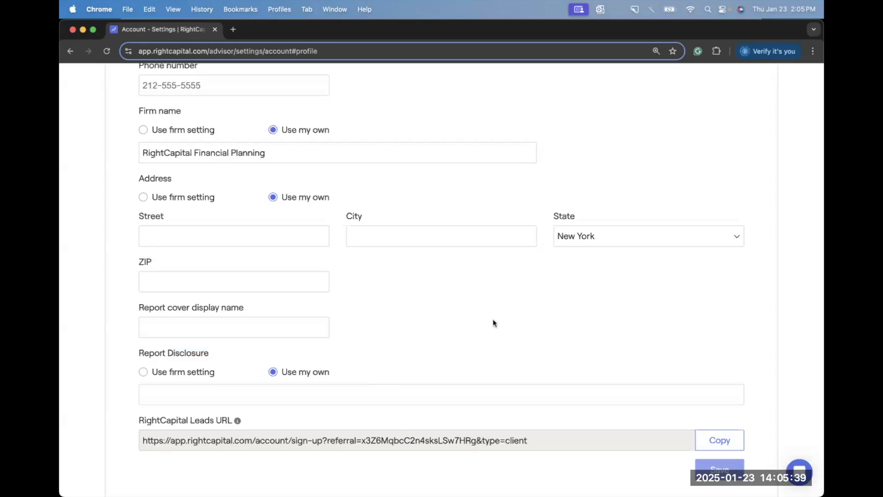
pyautogui.scroll(5, 493, 322)
pyautogui.scroll(3, 492, 322)
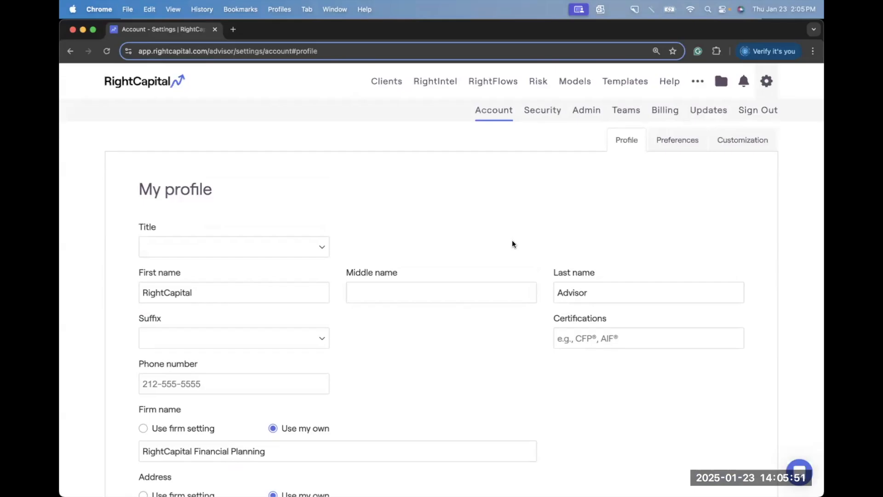
# Switch the account's branding customization to "Use my own" and save it.
pyautogui.click(724, 146)
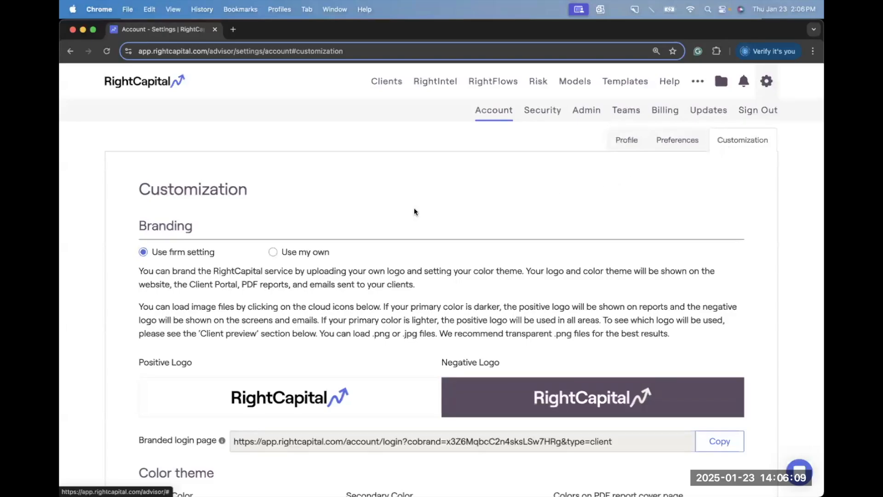
pyautogui.scroll(-2, 401, 231)
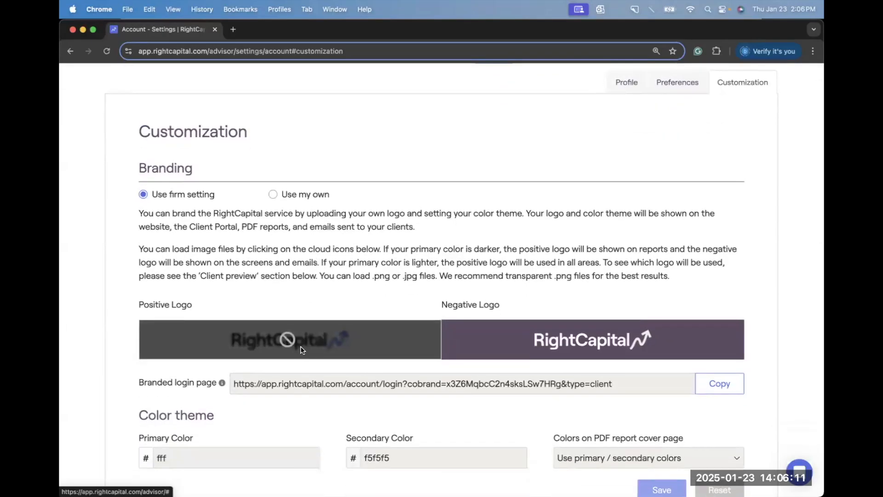
pyautogui.moveTo(282, 193); pyautogui.dragTo(330, 195)
pyautogui.click(275, 195)
pyautogui.scroll(-1, 300, 252)
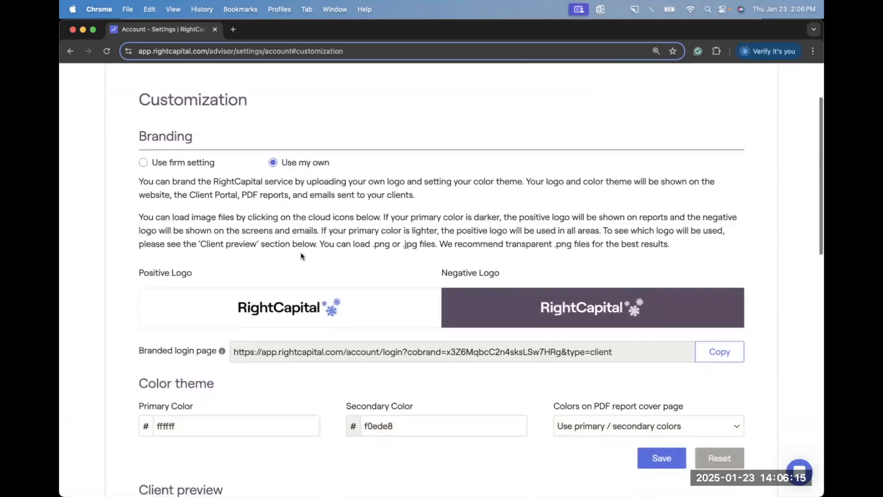
pyautogui.moveTo(277, 300)
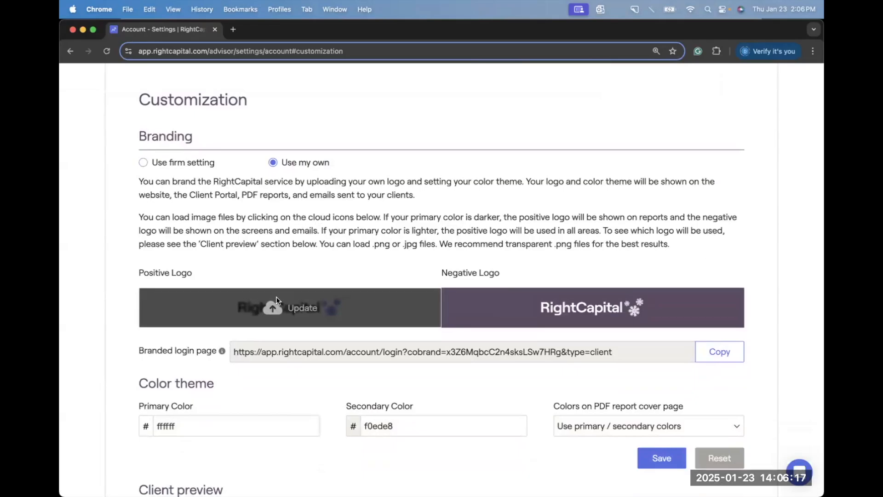
pyautogui.scroll(3, 323, 236)
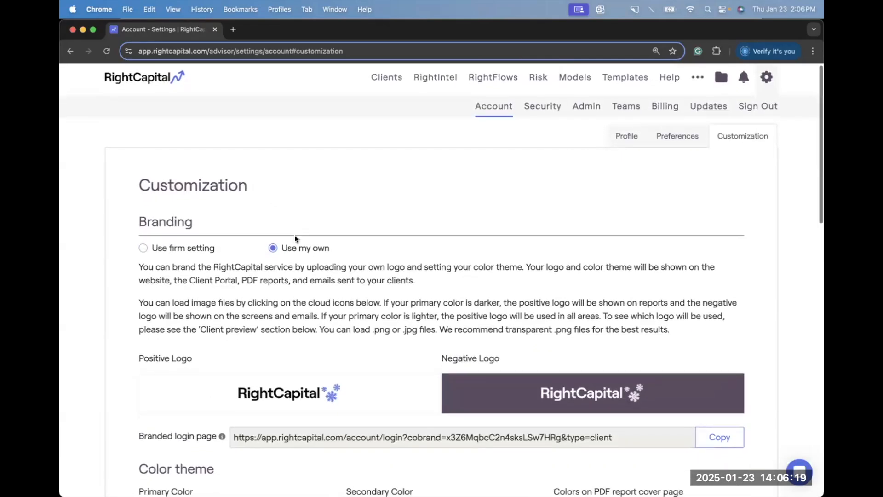
pyautogui.scroll(-3, 294, 238)
pyautogui.scroll(-2, 362, 261)
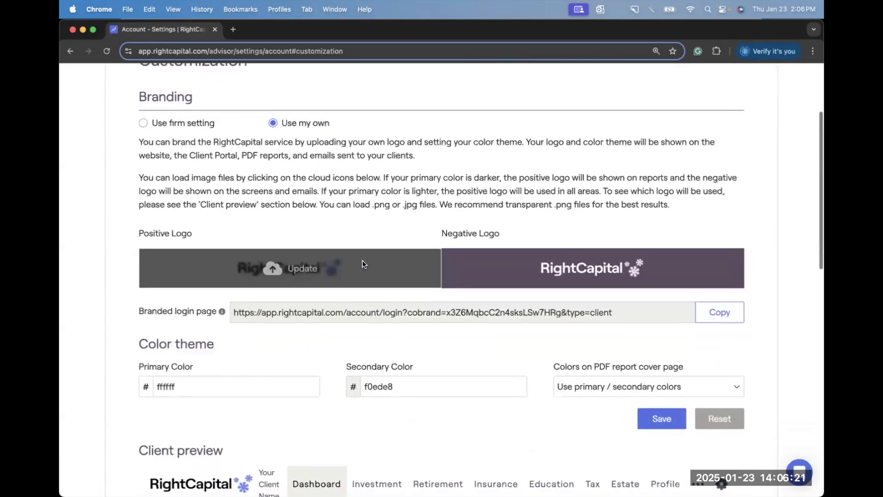
pyautogui.scroll(4, 450, 319)
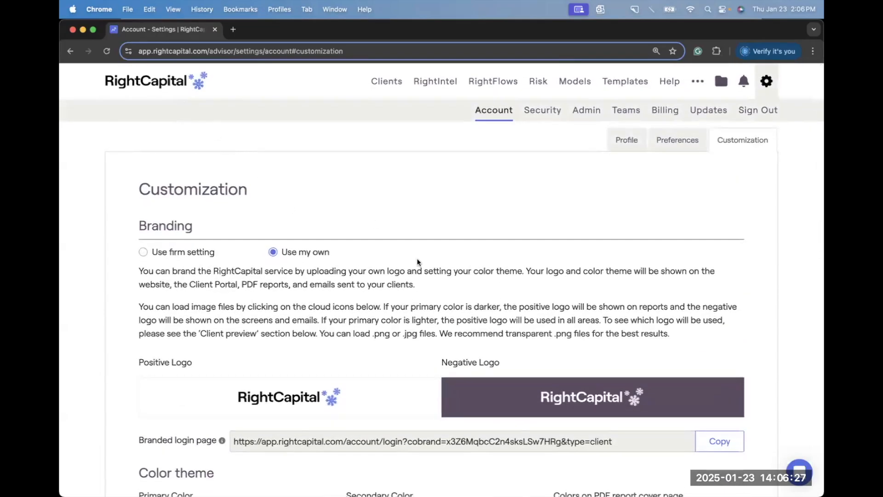
# Preview a color theme with primary color fbb1b1 and secondary color f9dfb4, leaving it unsaved.
pyautogui.scroll(-4, 456, 287)
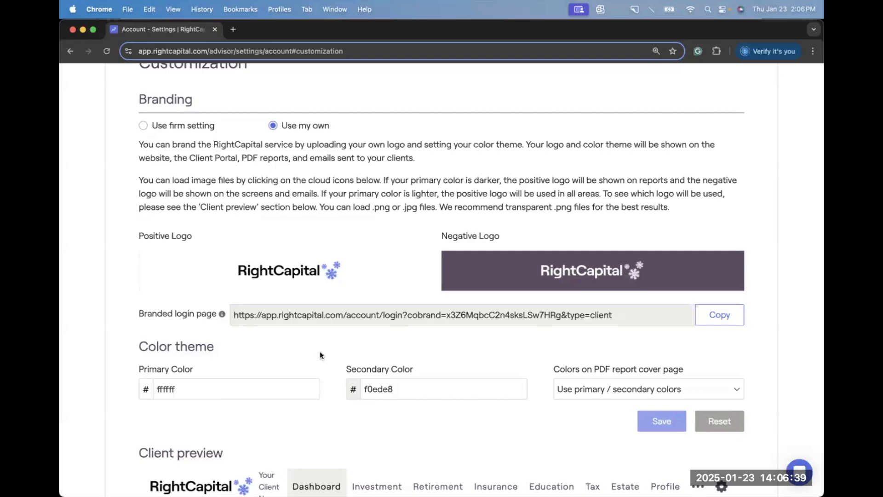
pyautogui.scroll(-2, 319, 351)
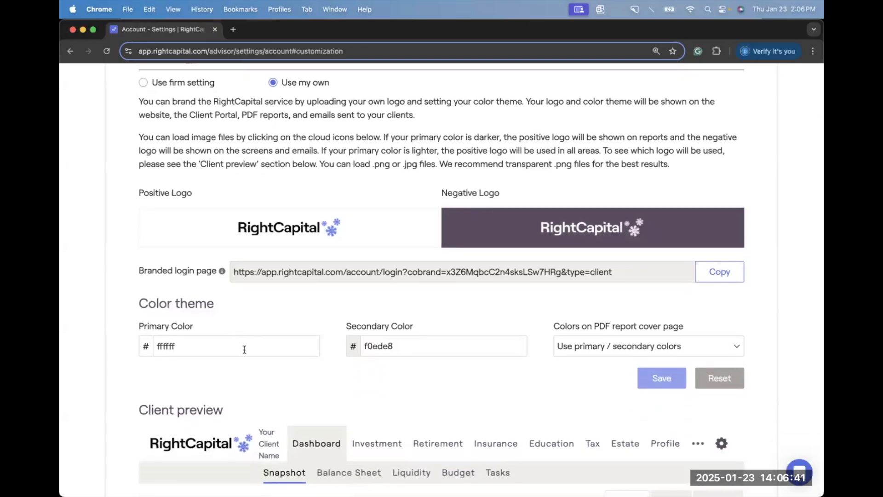
pyautogui.scroll(-2, 244, 349)
pyautogui.click(151, 294)
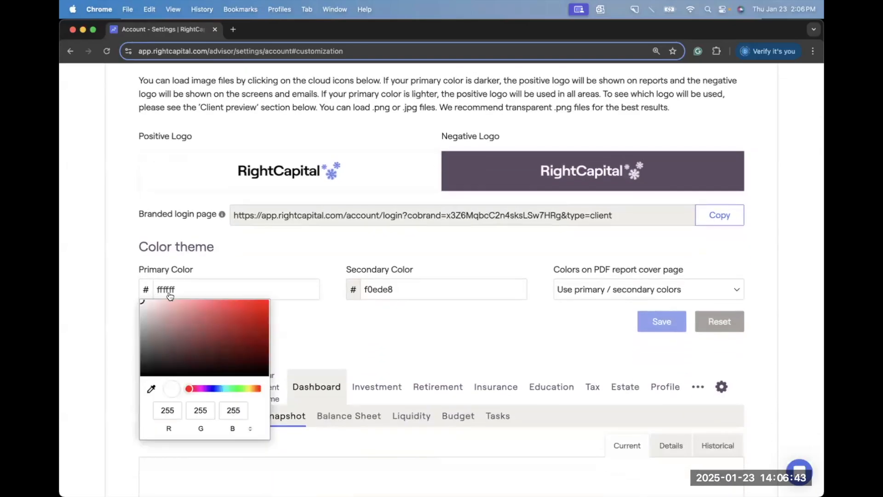
pyautogui.click(178, 302)
pyautogui.click(258, 254)
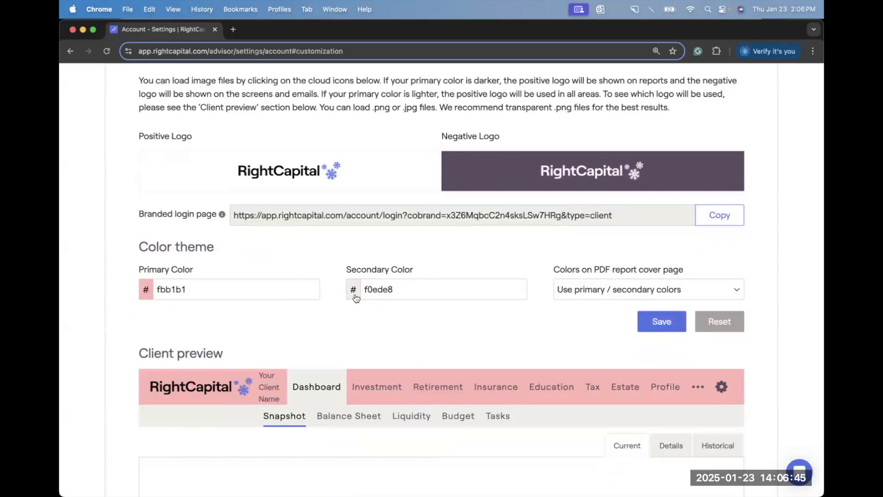
pyautogui.click(374, 297)
pyautogui.click(383, 302)
pyautogui.click(383, 259)
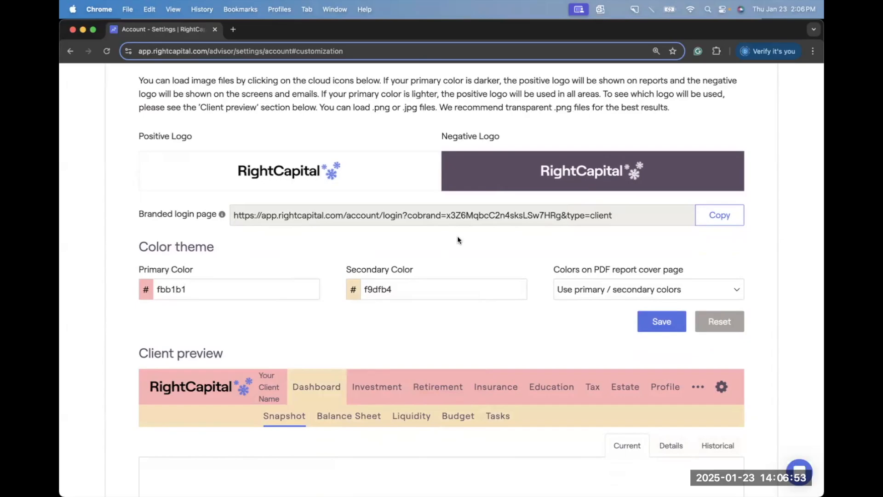
pyautogui.scroll(5, 458, 236)
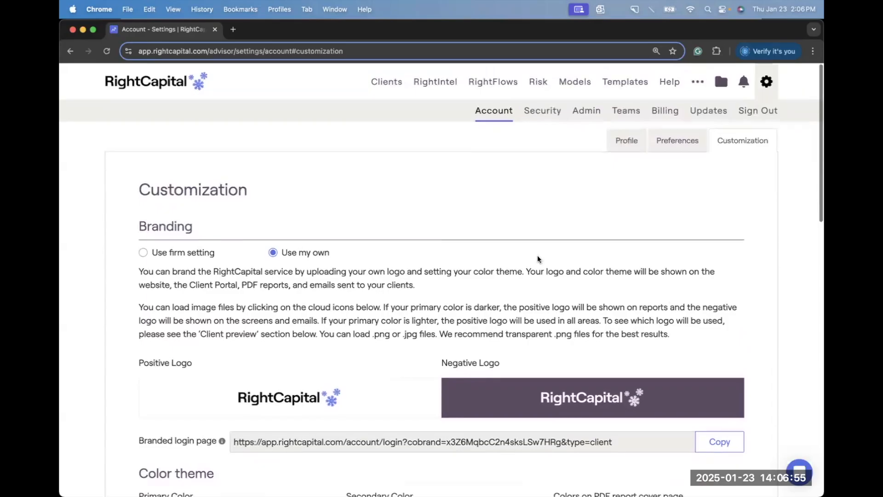
# Go to the Help Center from the support chat, search for "account settings" and open the Account Settings module overview article.
pyautogui.click(799, 471)
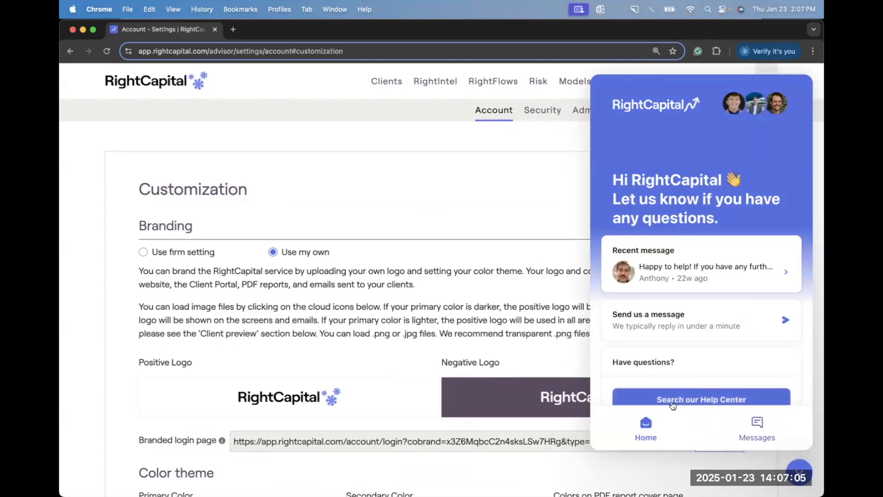
pyautogui.click(743, 401)
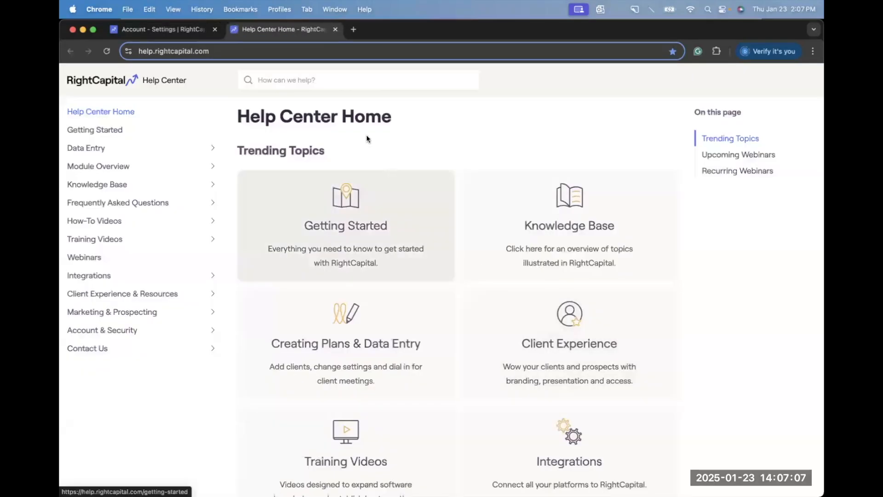
pyautogui.click(329, 83)
pyautogui.write('account settings')
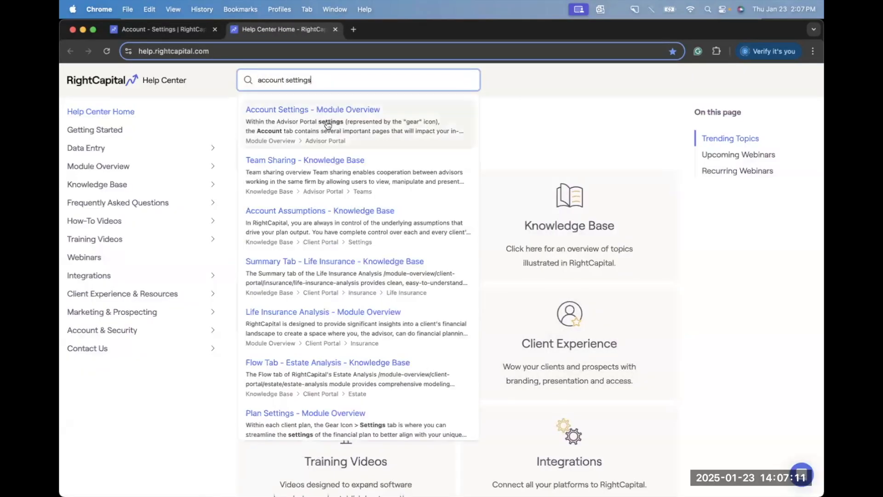
pyautogui.click(328, 125)
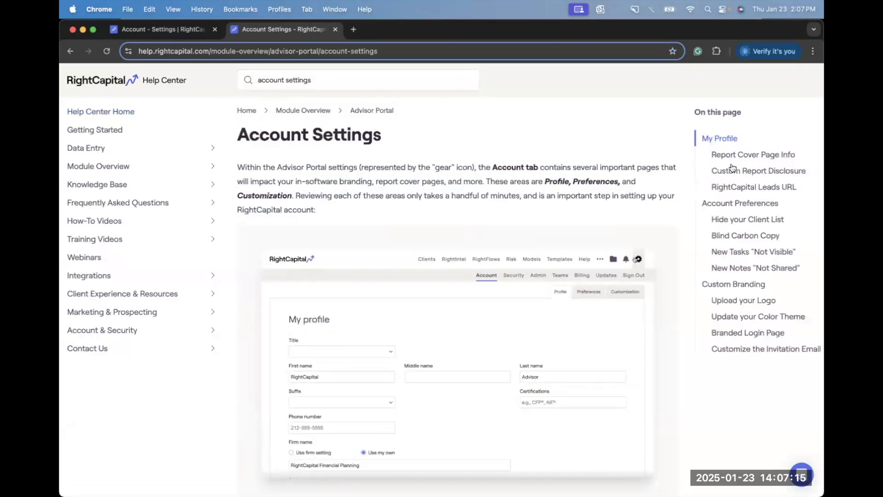
# Review the article's sections on report cover page info, uploading a logo and updating the color theme.
pyautogui.scroll(-8, 436, 350)
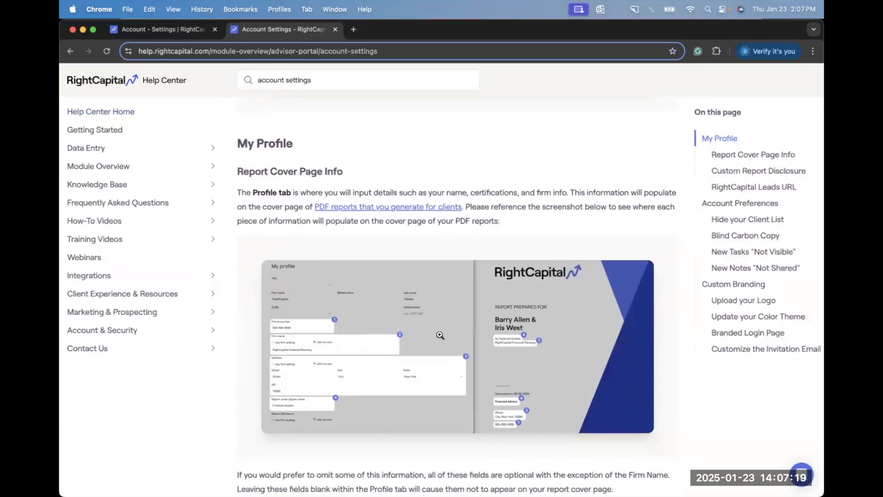
pyautogui.click(726, 301)
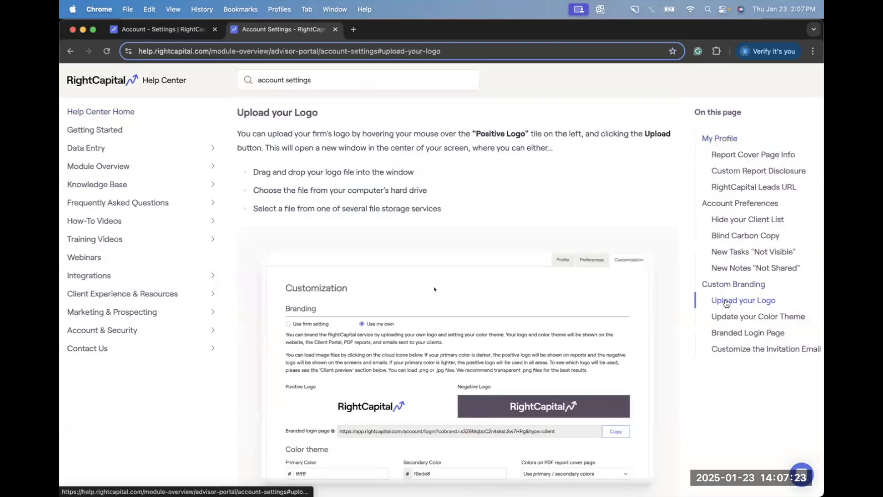
pyautogui.click(734, 321)
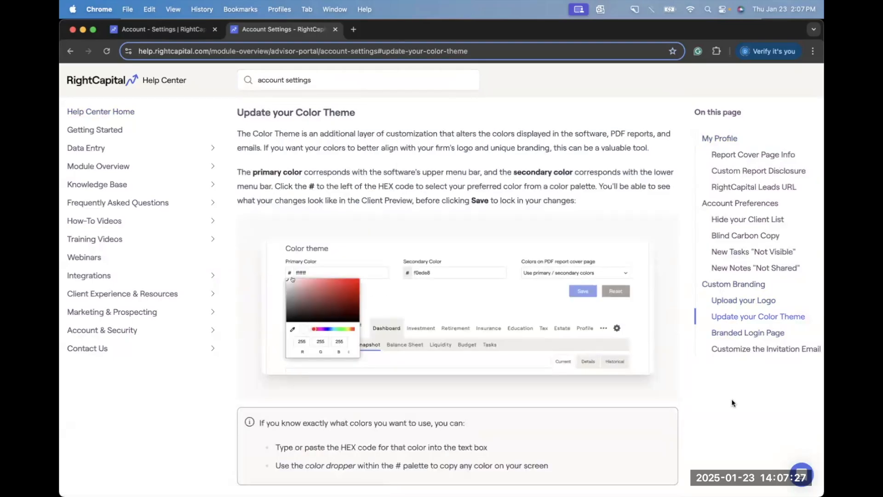
pyautogui.click(325, 79)
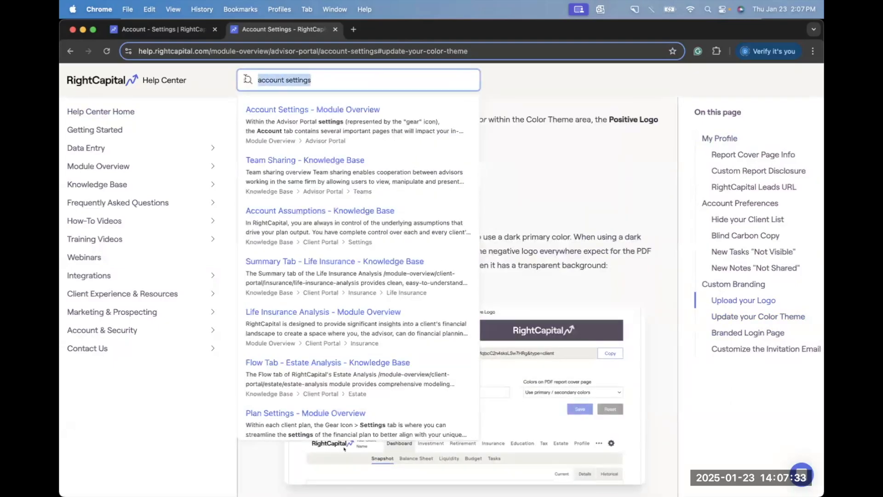
# Return to the advisor portal, close the support chat and select the second client in the Clients list.
pyautogui.click(182, 32)
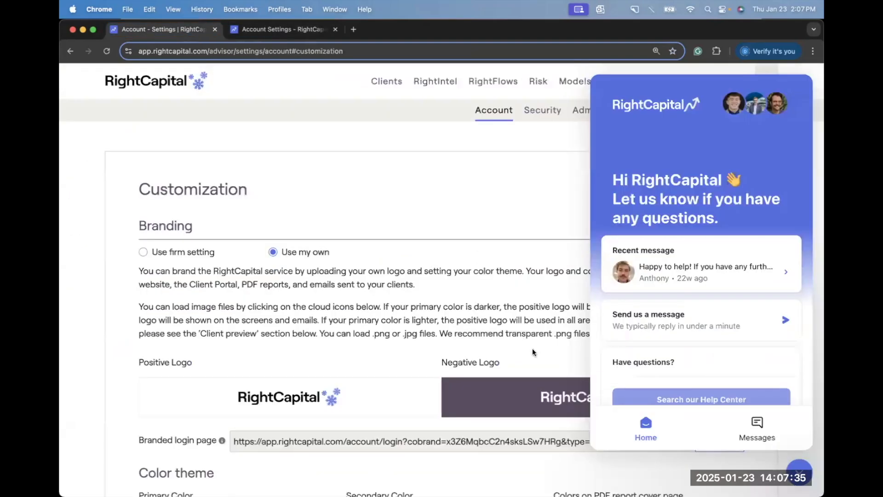
pyautogui.moveTo(660, 382)
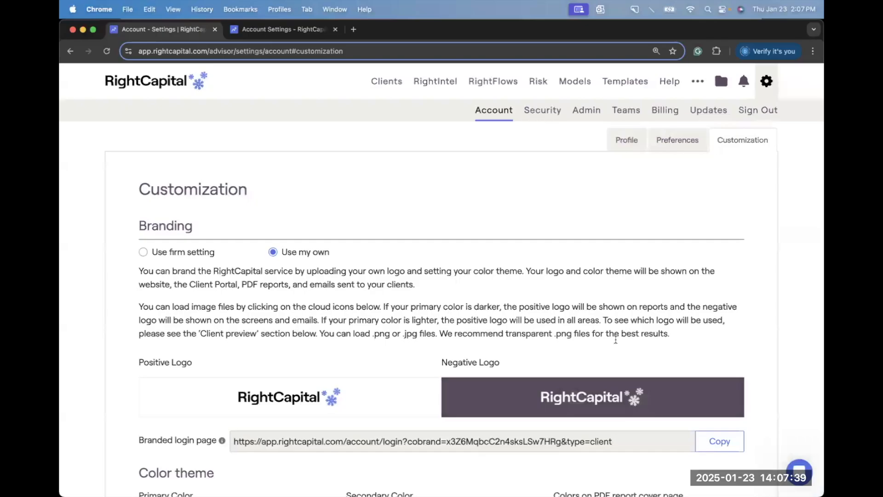
pyautogui.click(387, 81)
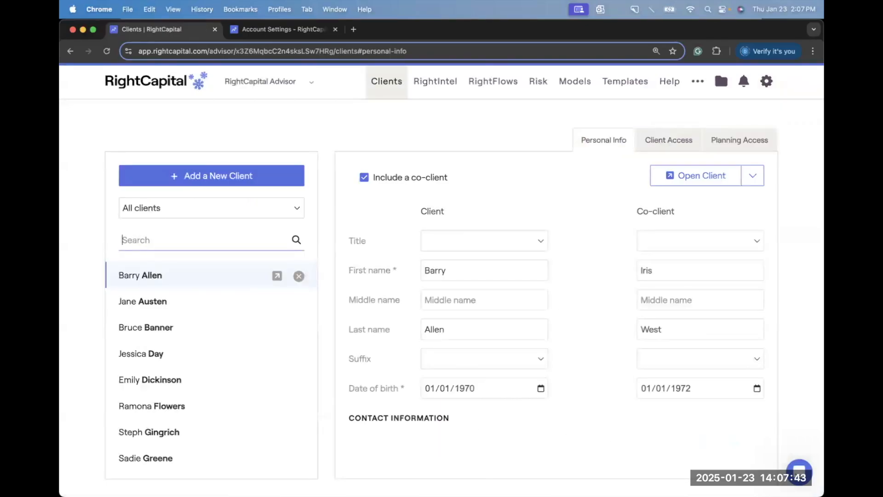
pyautogui.click(178, 311)
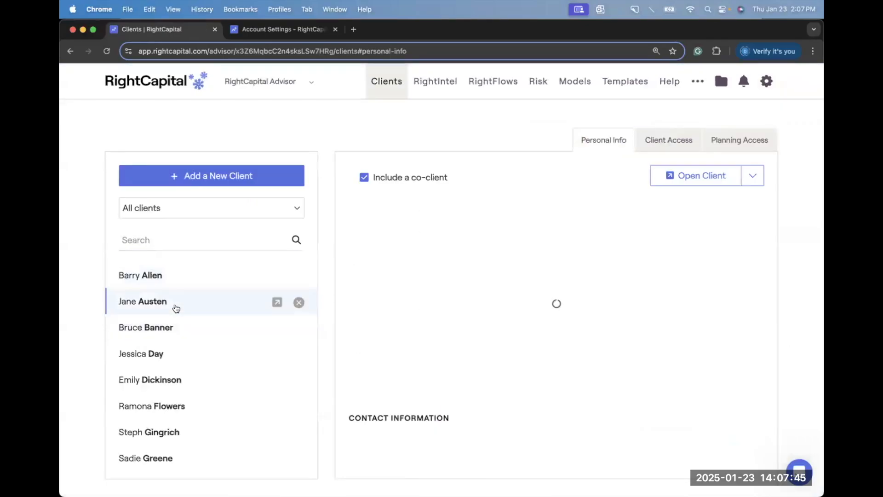
# Open the selected client's plan and go to the Blueprint page of the client profile.
pyautogui.click(277, 303)
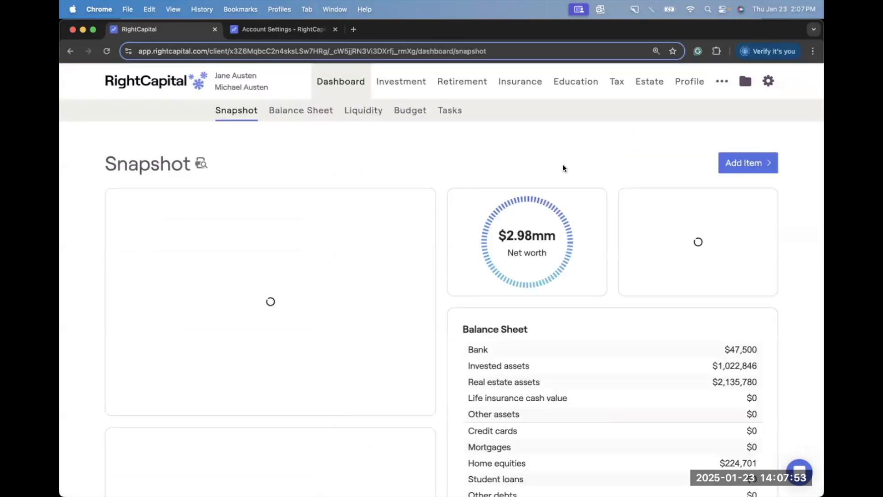
pyautogui.click(684, 89)
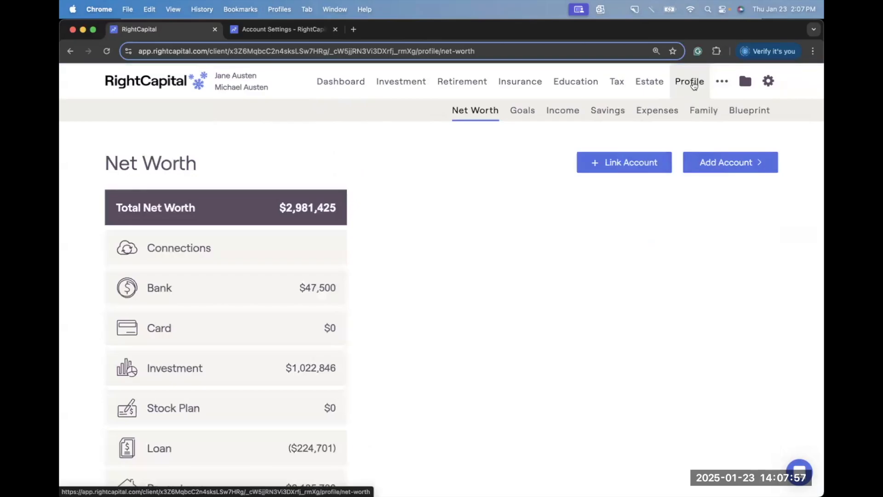
pyautogui.click(740, 111)
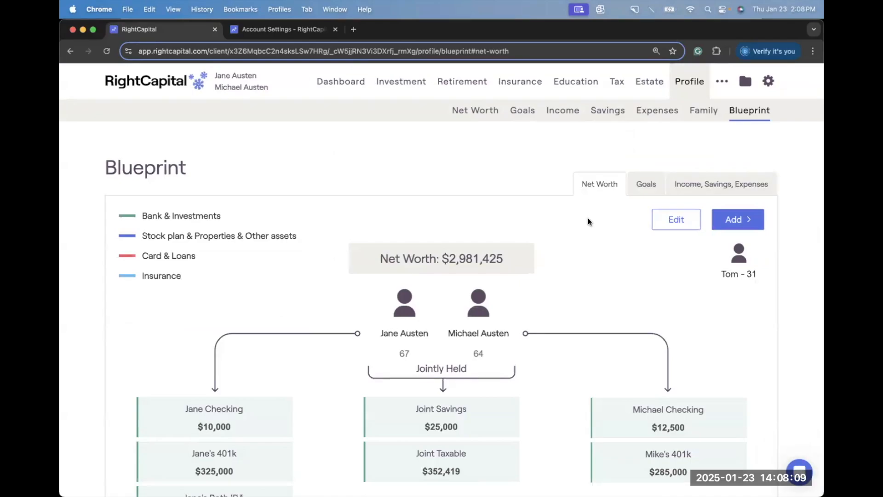
# Look over the Blueprint's Net Worth and Goals views, and bring up its Income, Savings, Expenses view.
pyautogui.scroll(-3, 588, 220)
pyautogui.scroll(-2, 588, 221)
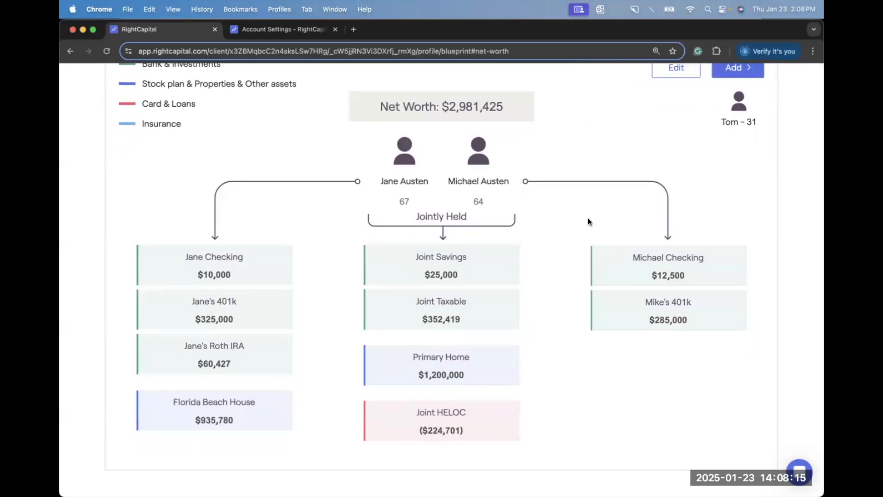
pyautogui.scroll(4, 588, 222)
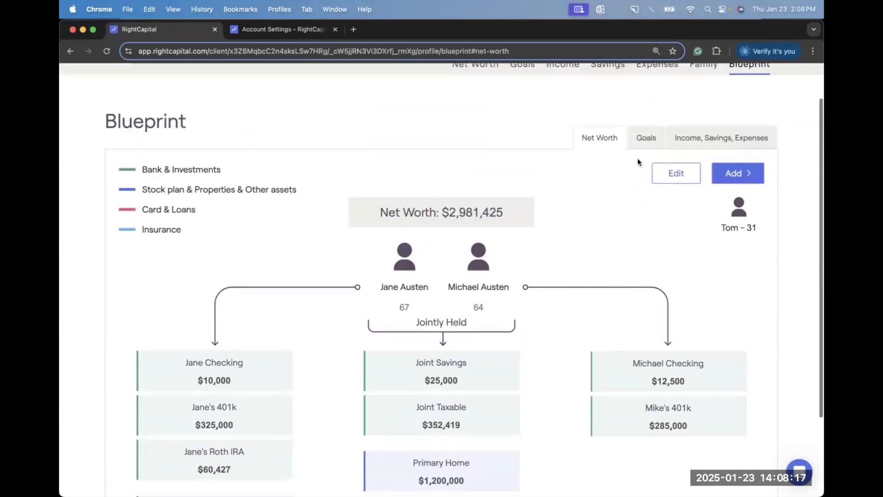
pyautogui.click(645, 139)
pyautogui.scroll(-3, 581, 249)
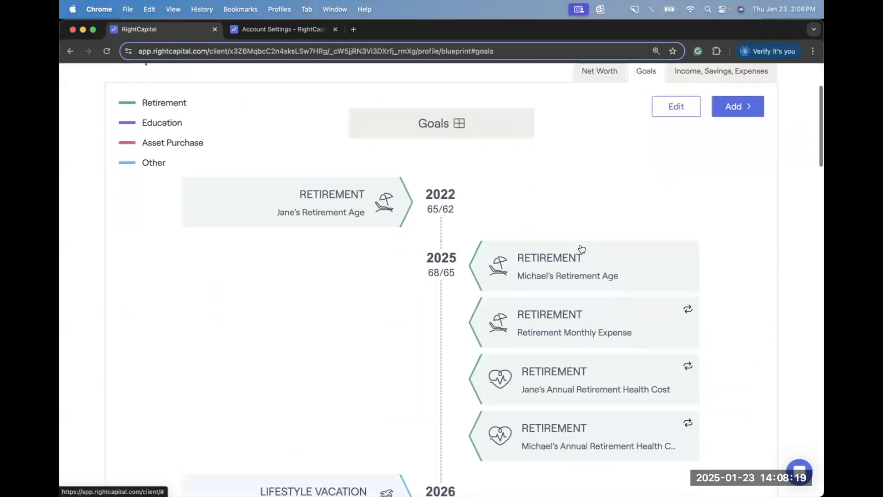
pyautogui.scroll(-3, 582, 248)
pyautogui.scroll(6, 582, 247)
pyautogui.click(670, 170)
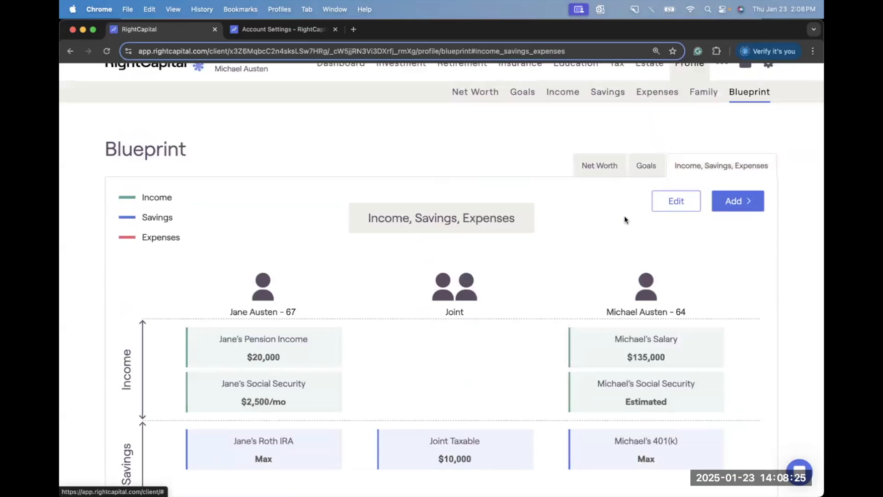
# Return to the Net Worth blueprint and examine the net worth total, family members and accounts grouped by owner.
pyautogui.click(580, 176)
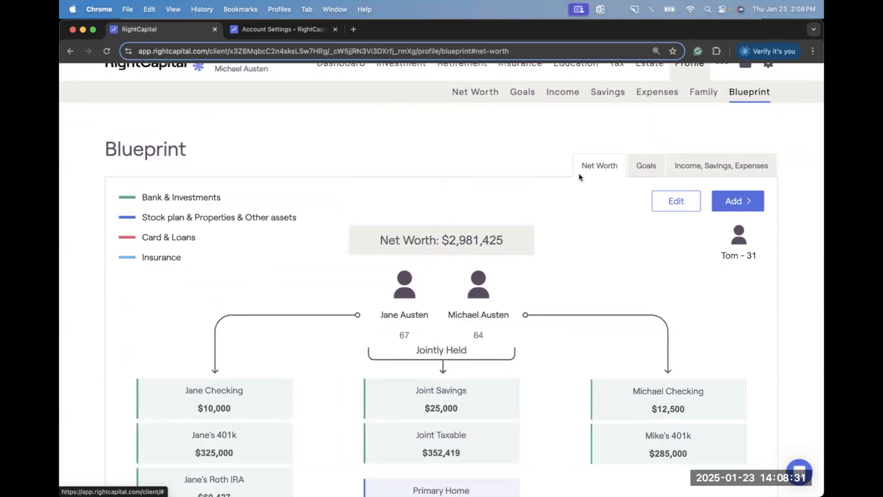
pyautogui.scroll(1, 579, 173)
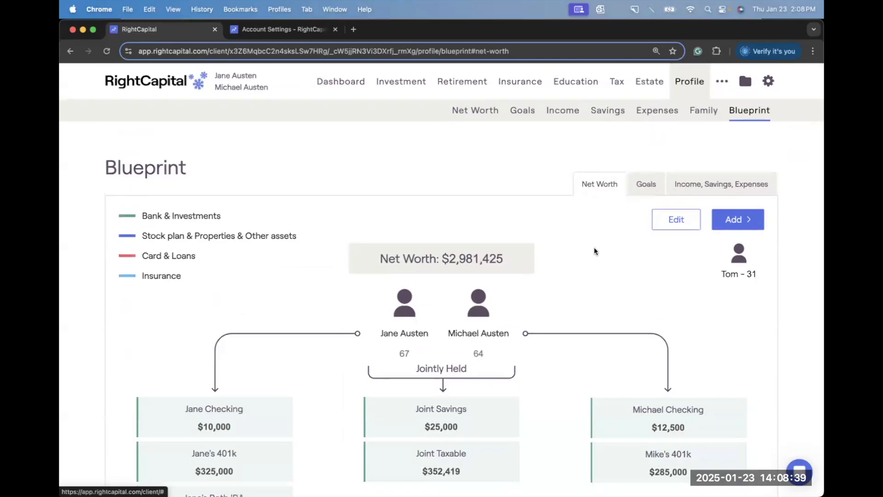
pyautogui.scroll(-1, 595, 251)
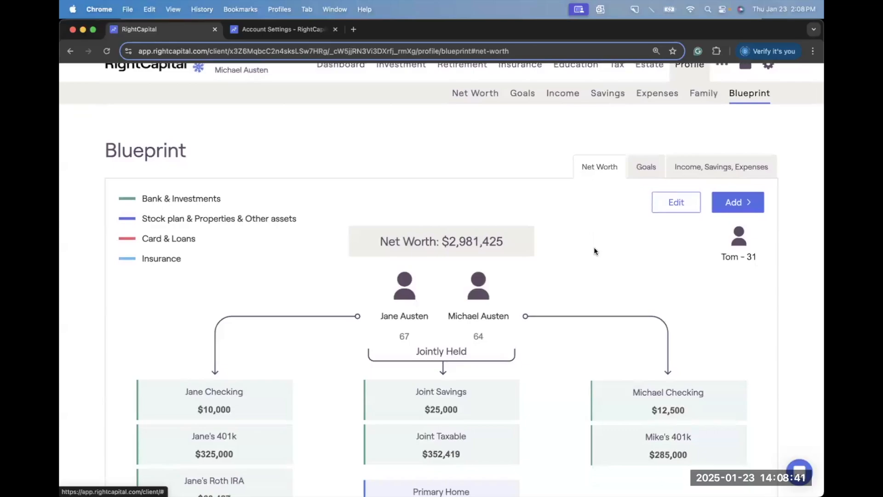
pyautogui.scroll(-4, 595, 252)
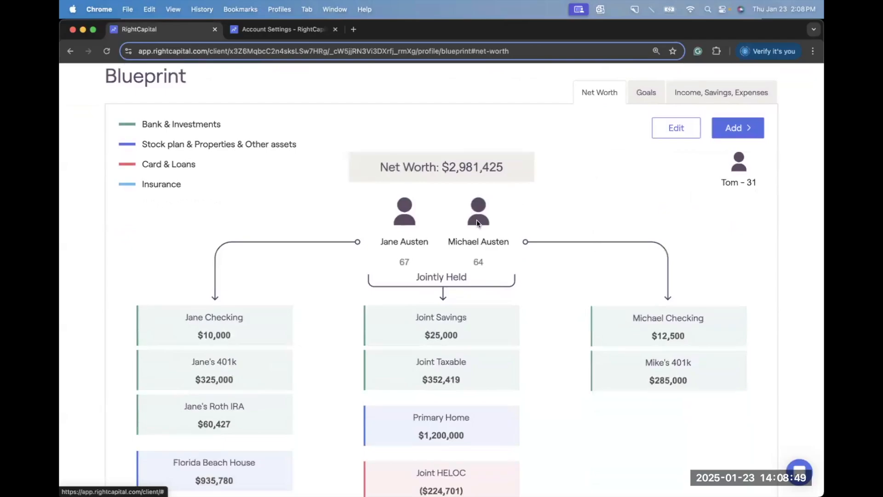
pyautogui.doubleClick(381, 166)
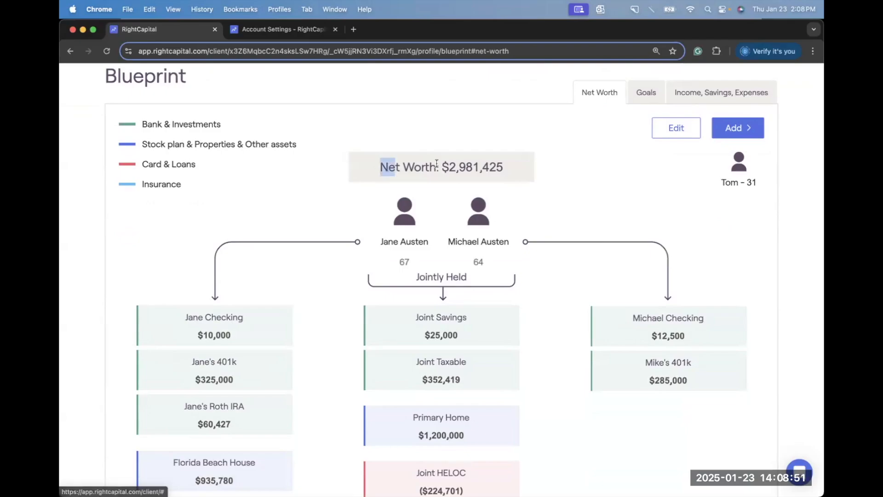
pyautogui.moveTo(436, 165); pyautogui.dragTo(511, 163)
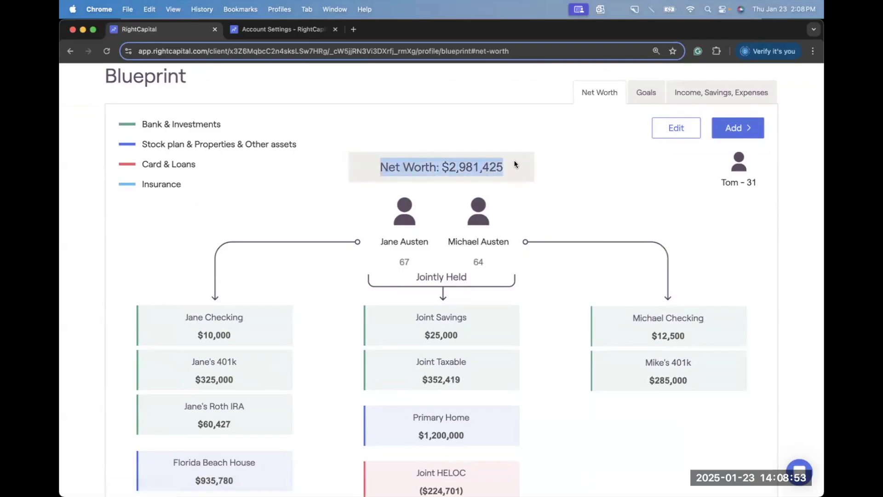
pyautogui.click(573, 167)
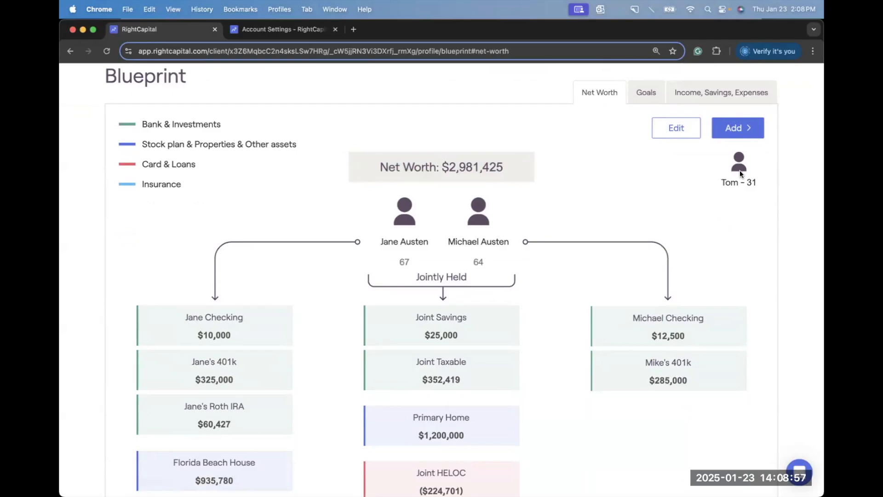
pyautogui.scroll(-1, 624, 199)
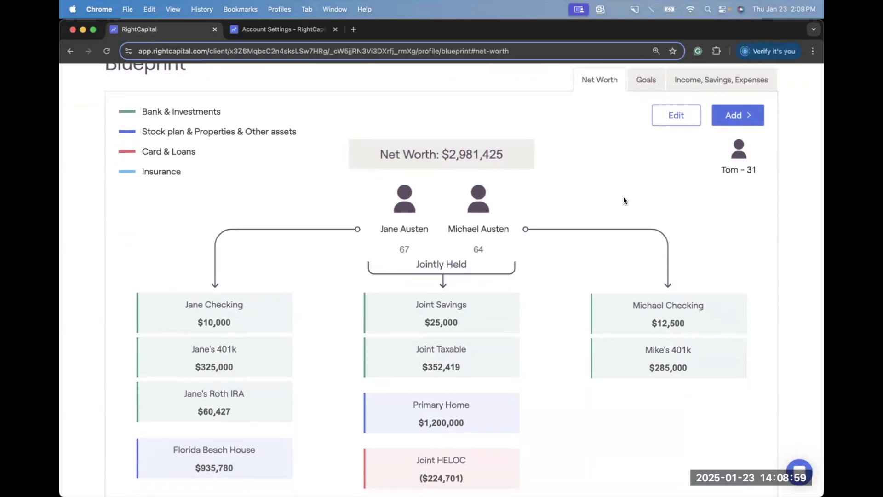
pyautogui.scroll(-4, 624, 200)
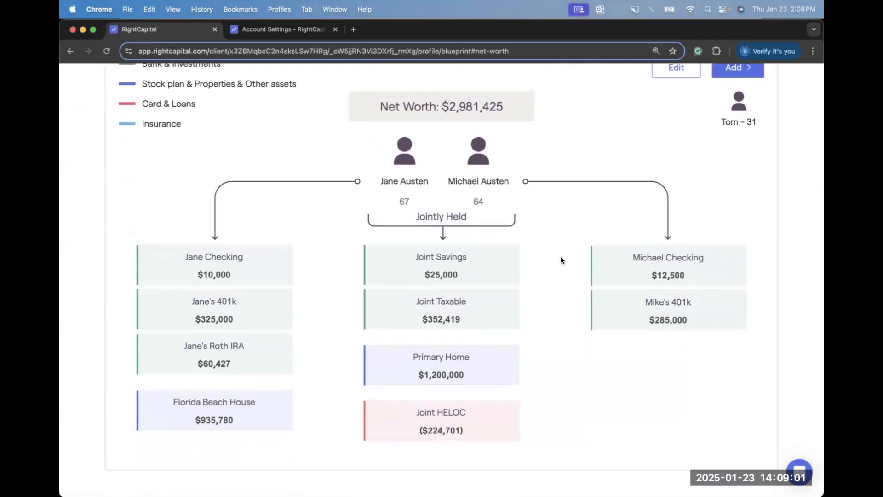
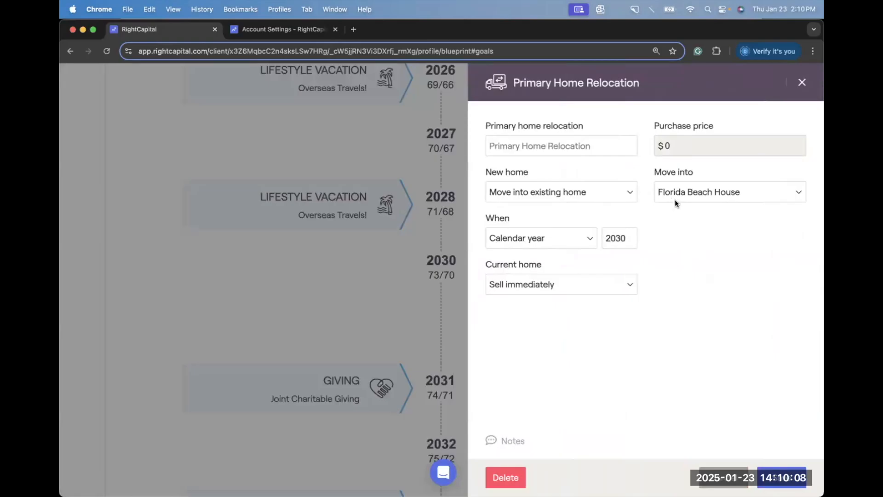
# Close the Primary Home Relocation goal details and review the remaining years of the goals timeline.
pyautogui.click(782, 478)
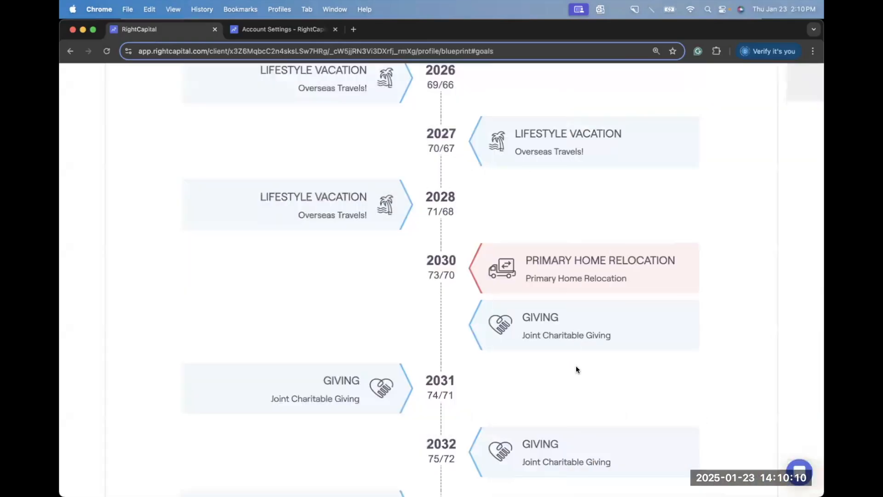
pyautogui.scroll(-5, 579, 368)
pyautogui.scroll(-20, 577, 370)
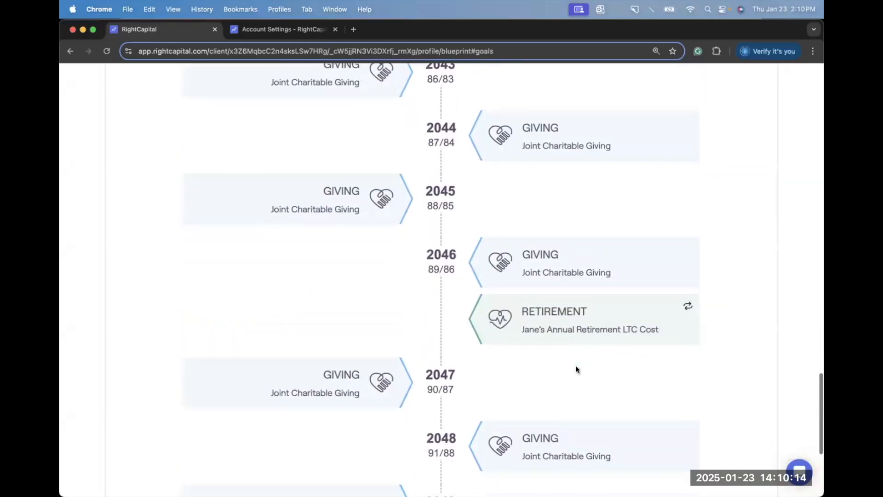
pyautogui.scroll(3, 577, 370)
pyautogui.scroll(14, 576, 369)
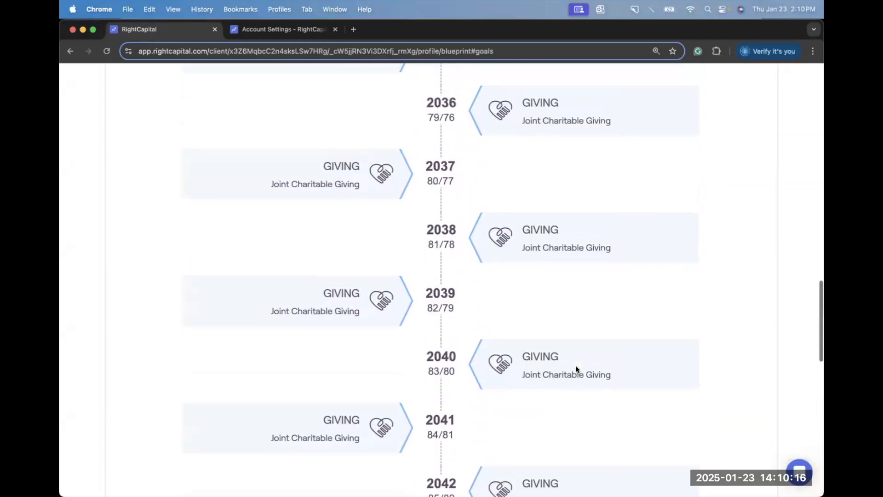
pyautogui.scroll(15, 577, 369)
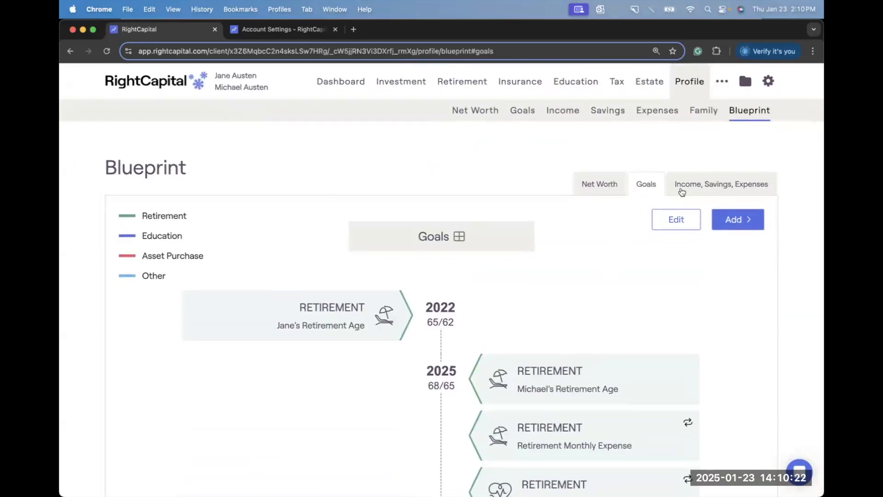
# Review the income, savings and expense items for each spouse in the Income, Savings, Expenses blueprint.
pyautogui.click(682, 191)
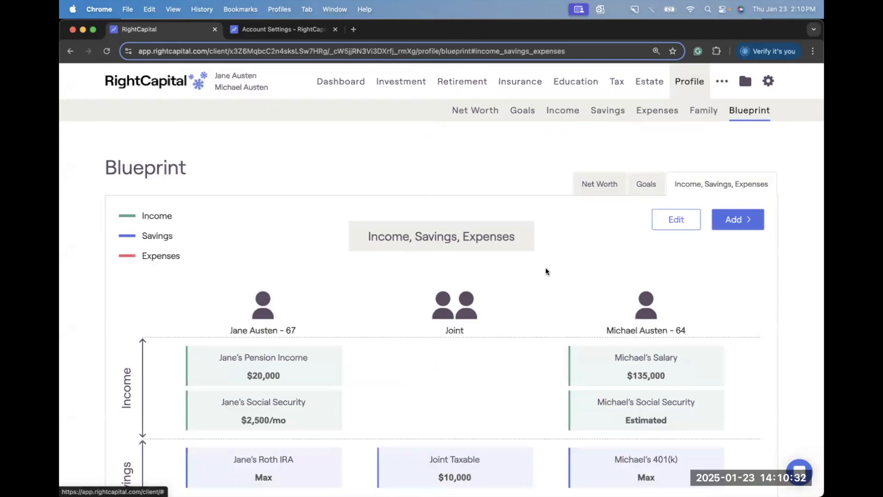
pyautogui.scroll(-3, 546, 271)
pyautogui.scroll(-1, 460, 257)
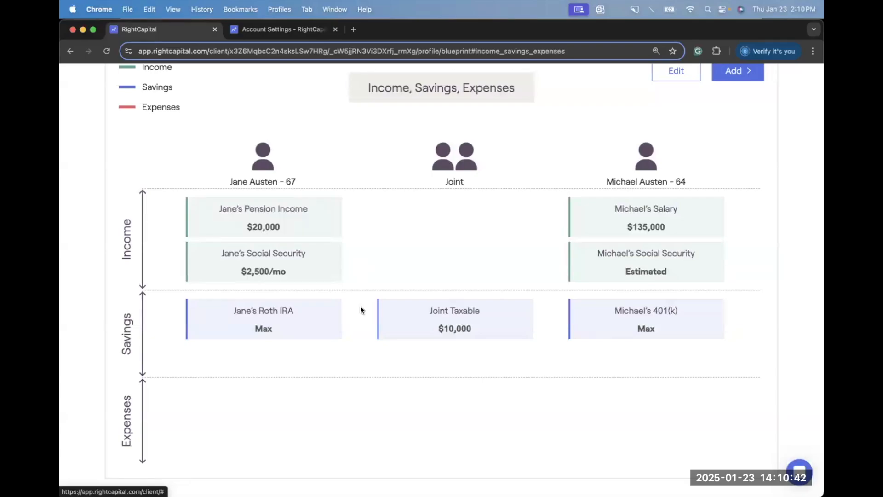
pyautogui.scroll(-1, 360, 320)
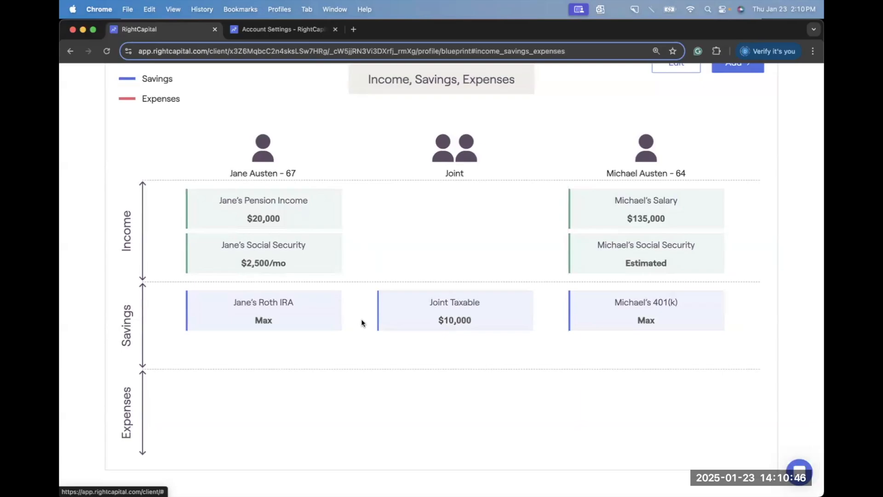
pyautogui.scroll(3, 362, 322)
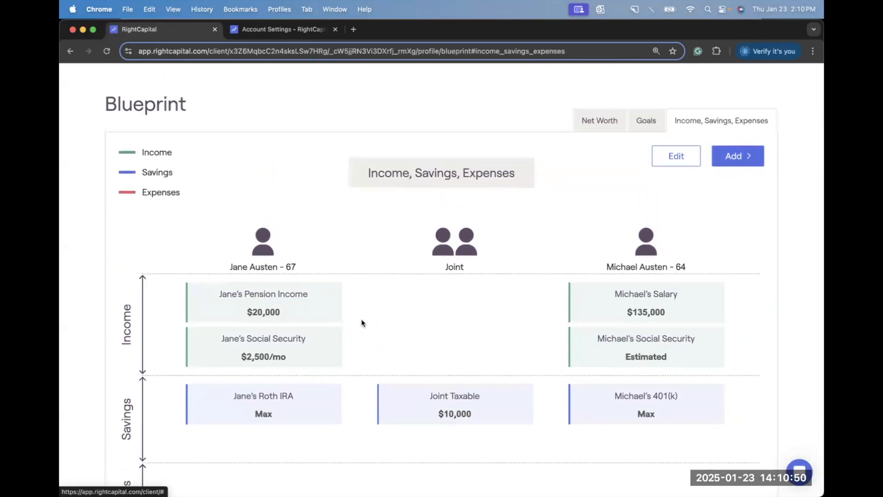
pyautogui.scroll(2, 361, 322)
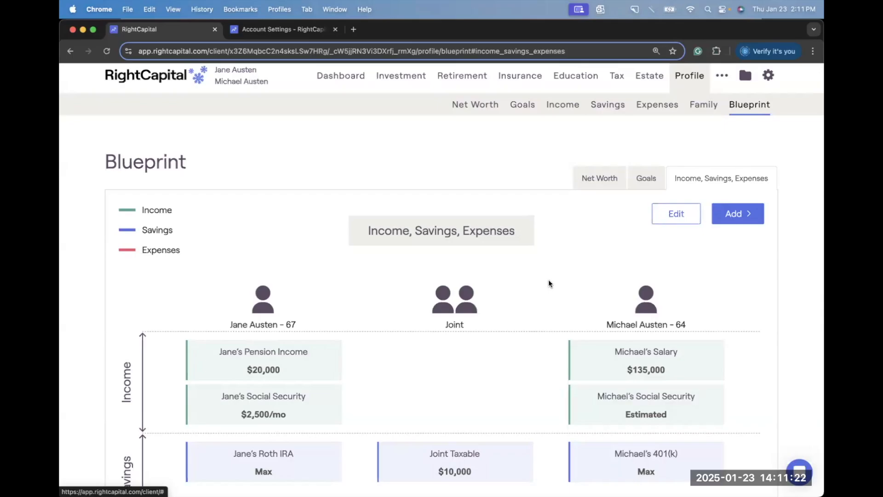
# In the Net Worth blueprint, set the co-client's individual checking account balance to $13,500.
pyautogui.click(587, 180)
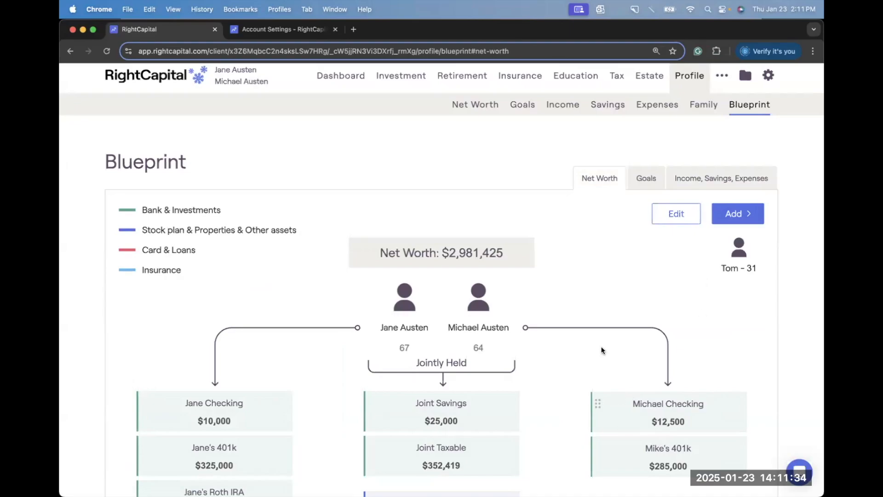
pyautogui.scroll(-3, 600, 351)
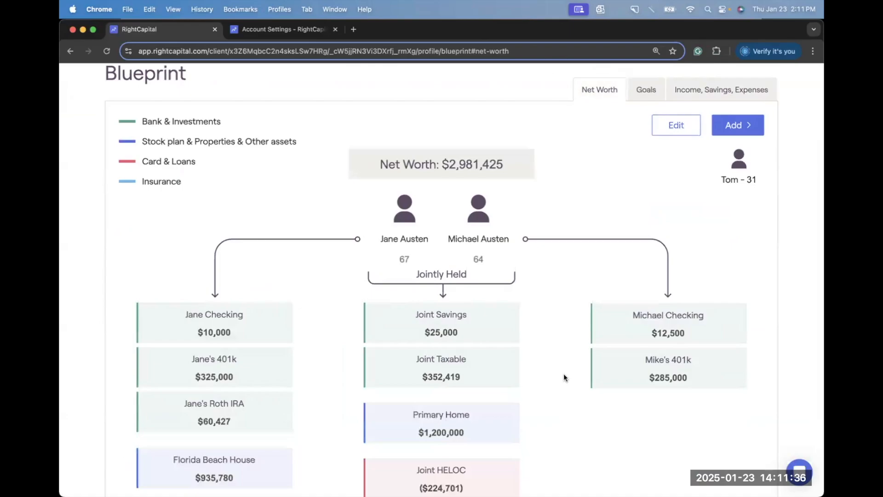
pyautogui.scroll(-2, 564, 374)
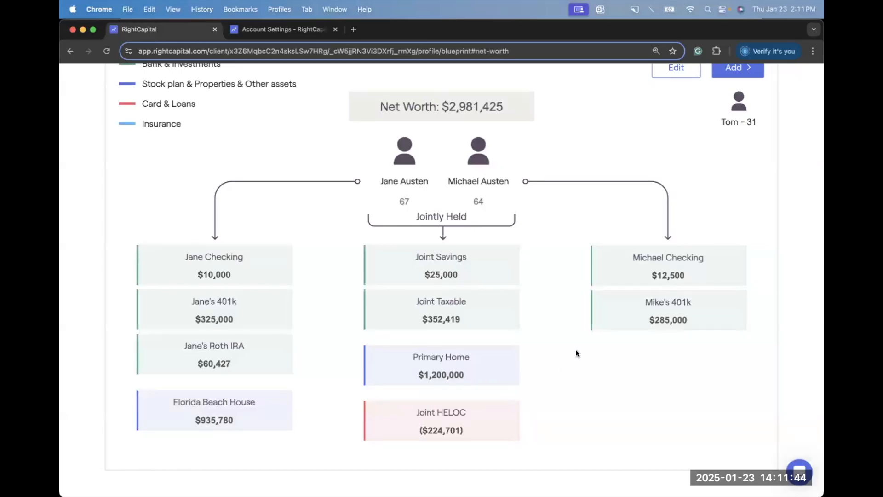
pyautogui.click(618, 282)
pyautogui.click(505, 237)
pyautogui.press('BackSpace')
pyautogui.write('3')
pyautogui.press('Return')
# Add a Legacy goal with a target amount of $1,000,000 to the Goals blueprint and locate it on the timeline.
pyautogui.scroll(3, 549, 259)
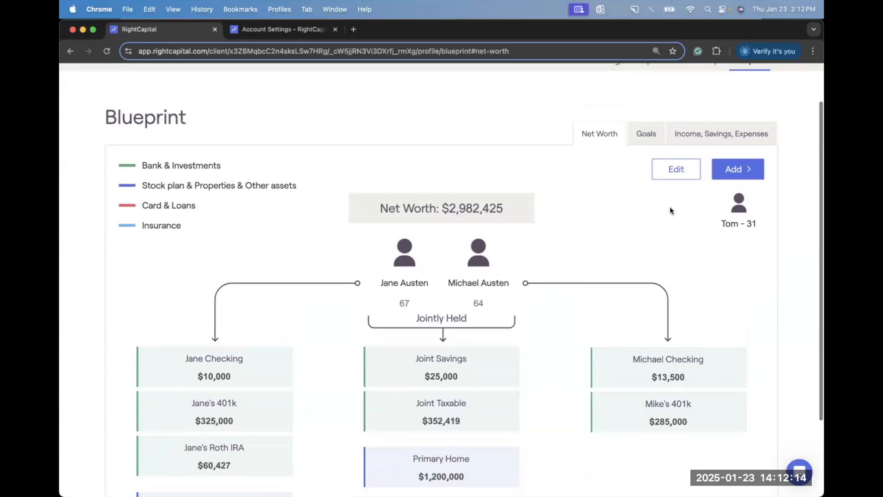
pyautogui.click(657, 141)
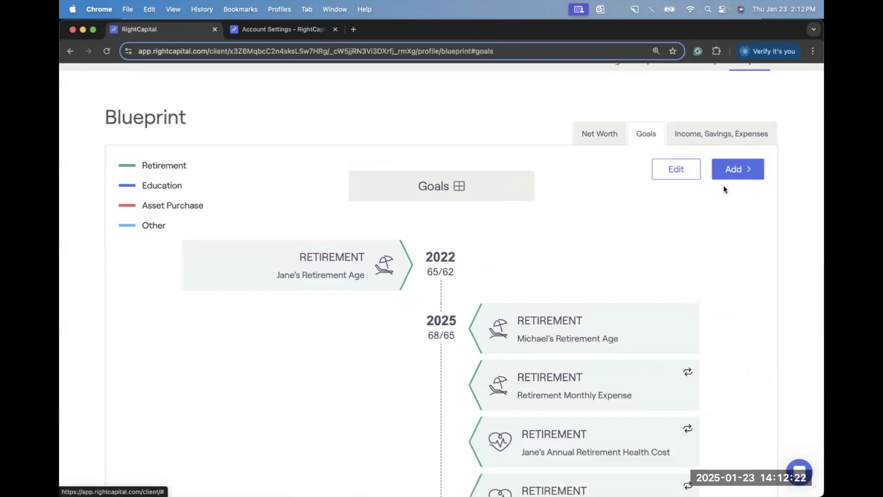
pyautogui.click(751, 174)
pyautogui.moveTo(750, 194)
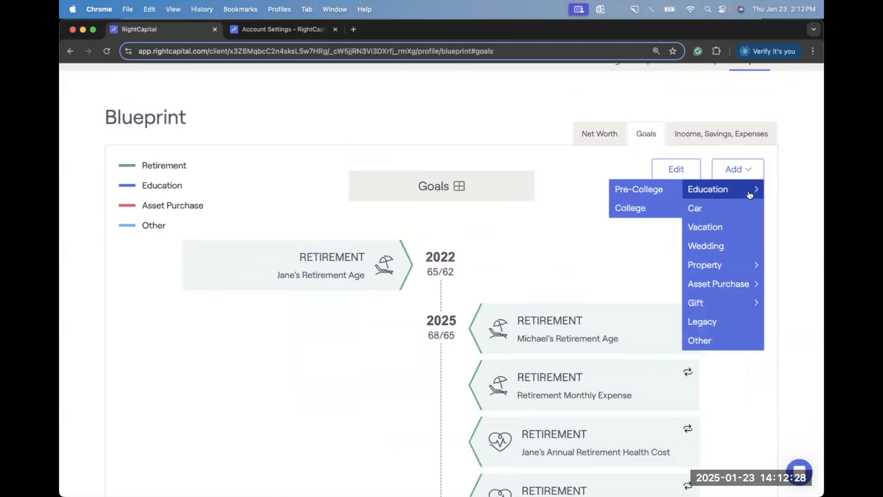
pyautogui.click(729, 322)
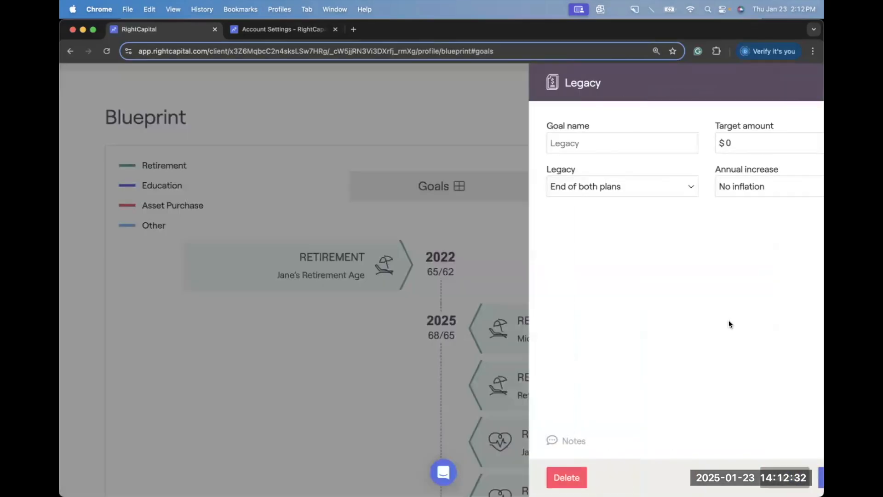
pyautogui.click(659, 146)
pyautogui.write('1000000')
pyautogui.click(642, 289)
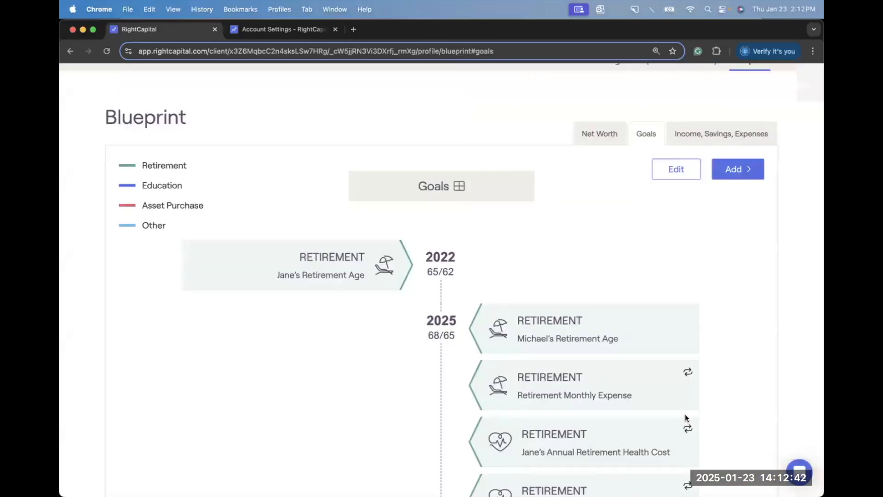
pyautogui.scroll(-10, 730, 388)
pyautogui.scroll(-15, 730, 388)
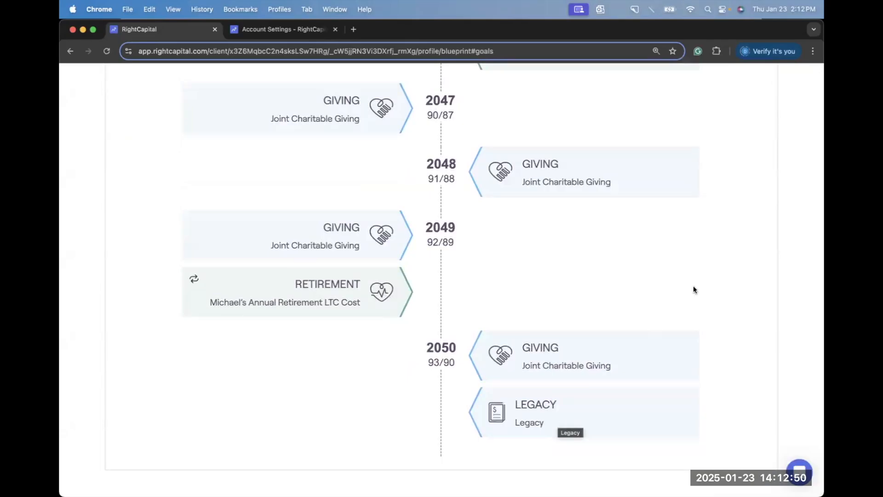
# Try excluding and re-including the Retirement Age and Retirement Monthly Expense sections in the Goals blueprint display settings, and discard the changes.
pyautogui.scroll(20, 700, 280)
pyautogui.scroll(15, 699, 281)
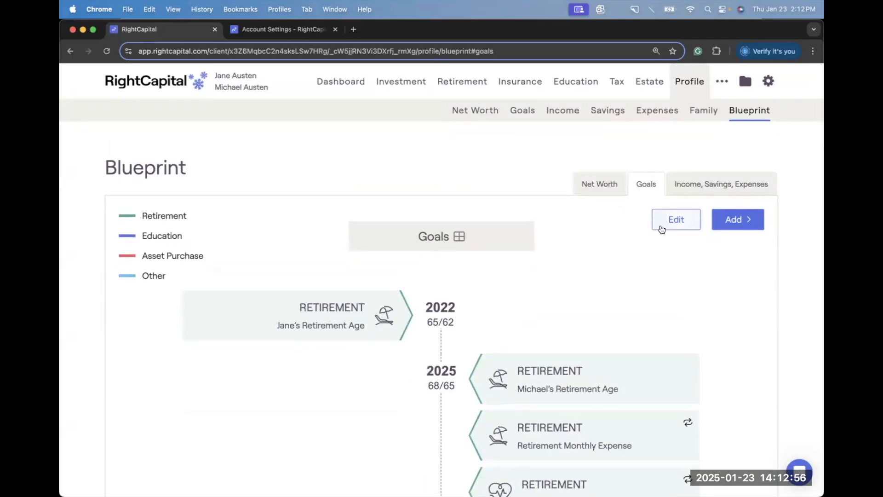
pyautogui.click(661, 229)
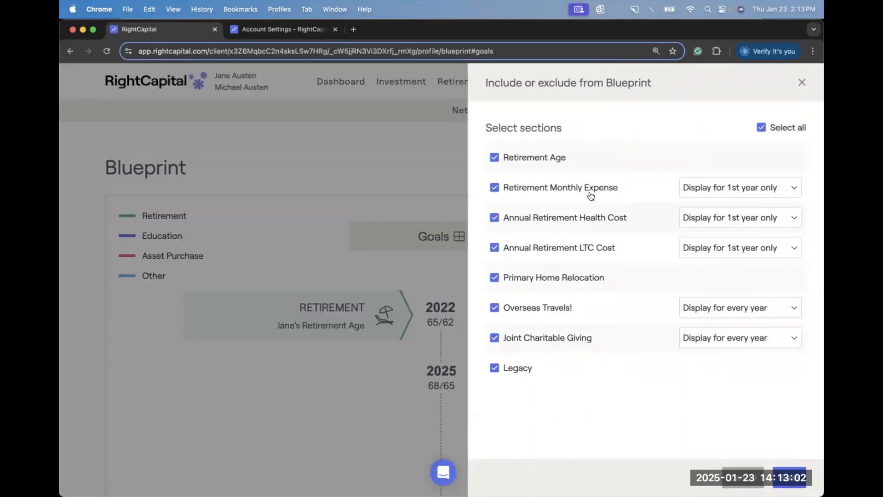
pyautogui.click(495, 158)
pyautogui.click(495, 157)
pyautogui.click(495, 190)
pyautogui.click(496, 190)
pyautogui.click(739, 485)
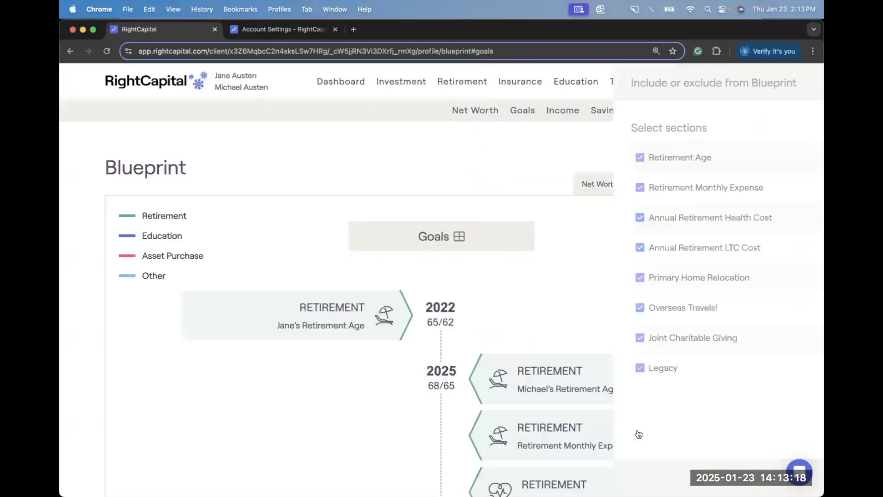
# Set Joint Charitable Giving to display for the 1st year only in the Goals blueprint and save.
pyautogui.scroll(-15, 639, 434)
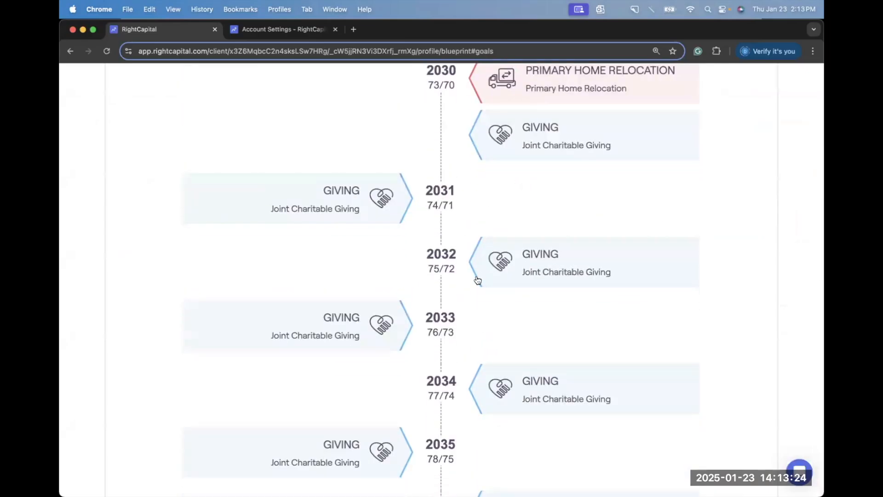
pyautogui.scroll(-3, 478, 279)
pyautogui.scroll(5, 477, 279)
pyautogui.scroll(3, 477, 278)
pyautogui.scroll(-3, 455, 351)
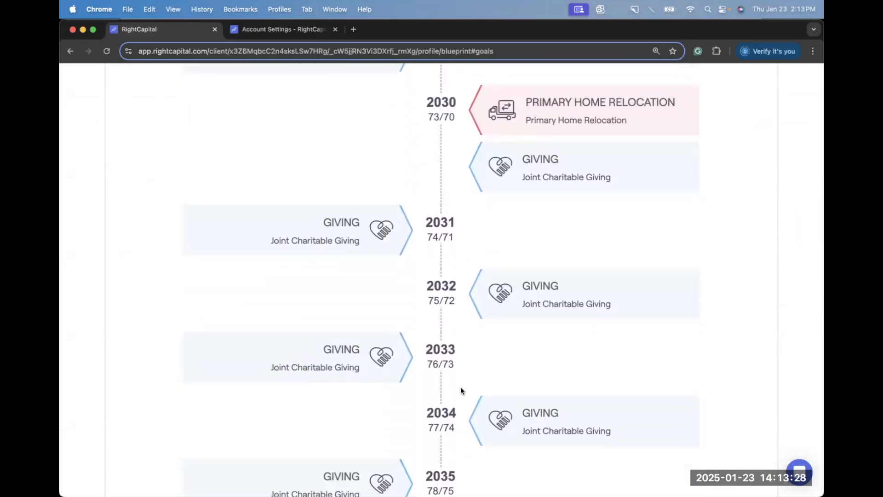
pyautogui.scroll(10, 467, 367)
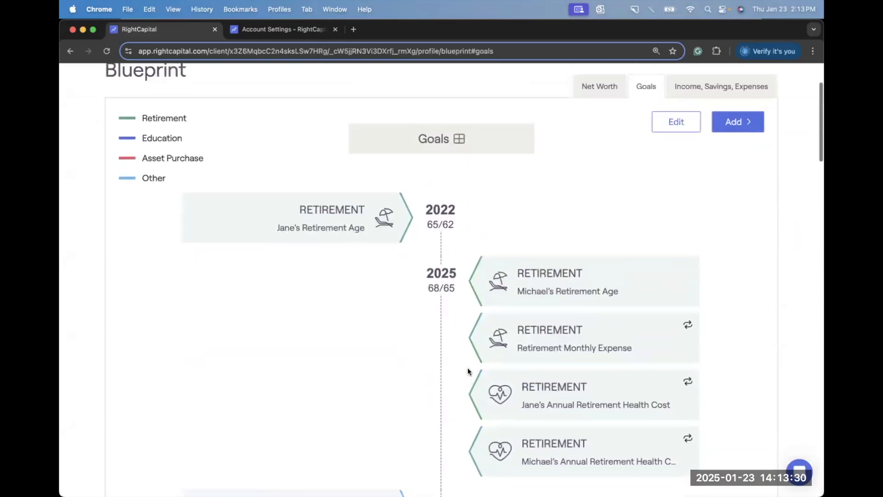
pyautogui.click(674, 170)
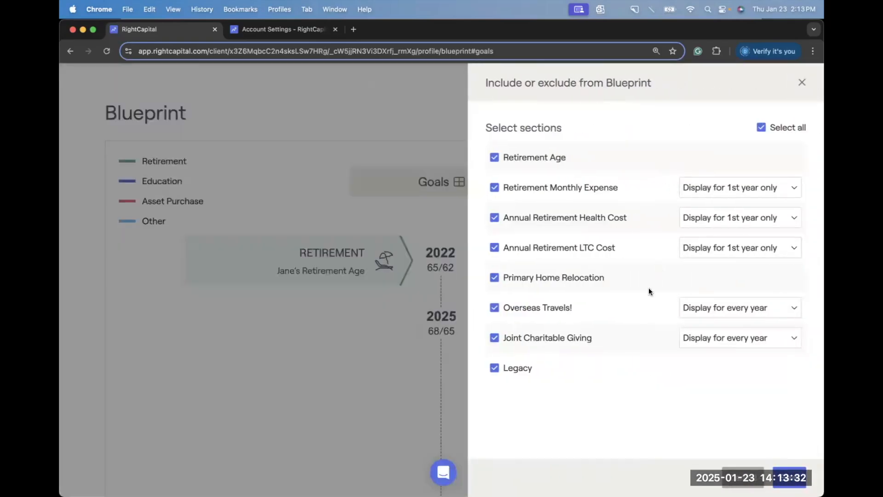
pyautogui.click(690, 336)
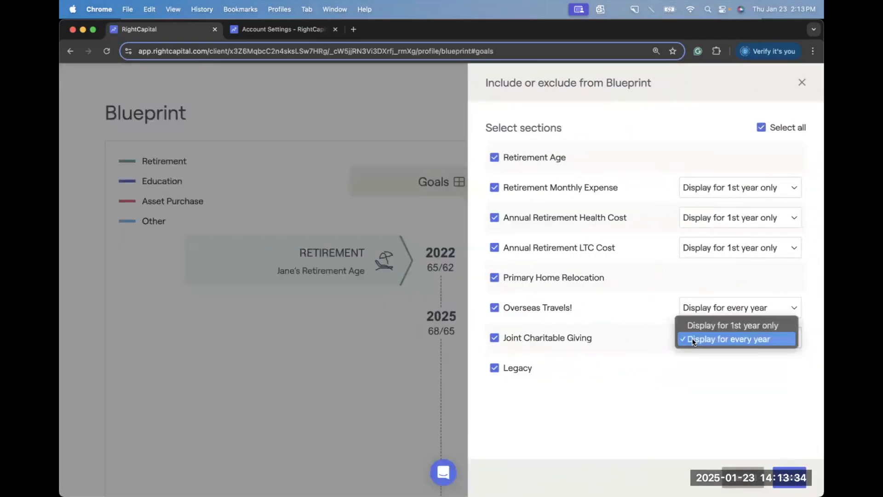
pyautogui.click(686, 325)
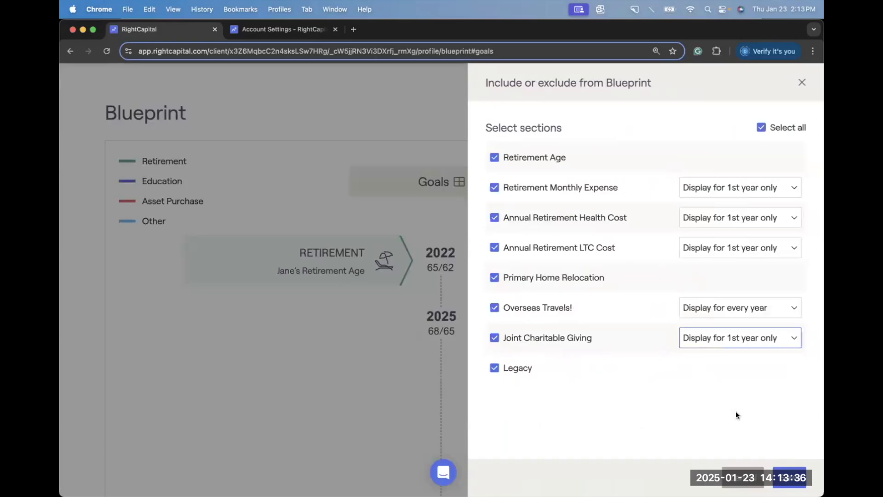
pyautogui.click(788, 469)
# Find the 2030 Joint Charitable Giving goal on the timeline, check when it ends in its details, and close them.
pyautogui.scroll(-6, 478, 350)
pyautogui.scroll(-6, 478, 350)
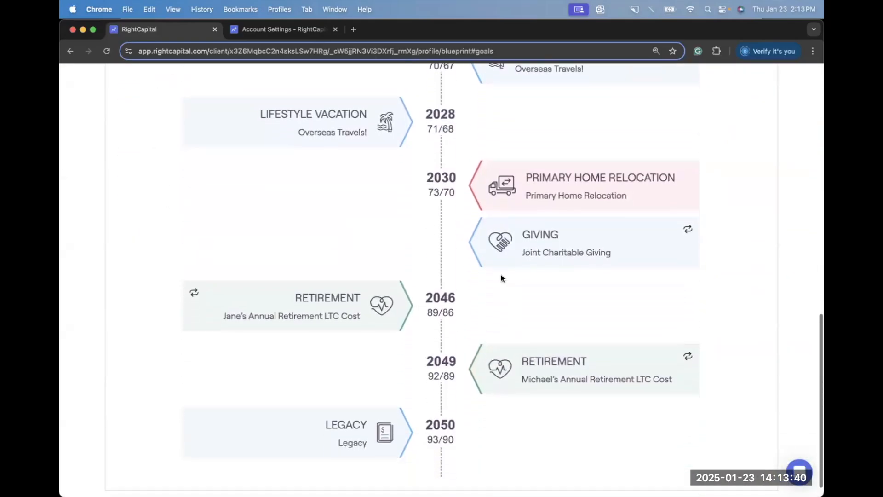
pyautogui.scroll(-1, 505, 264)
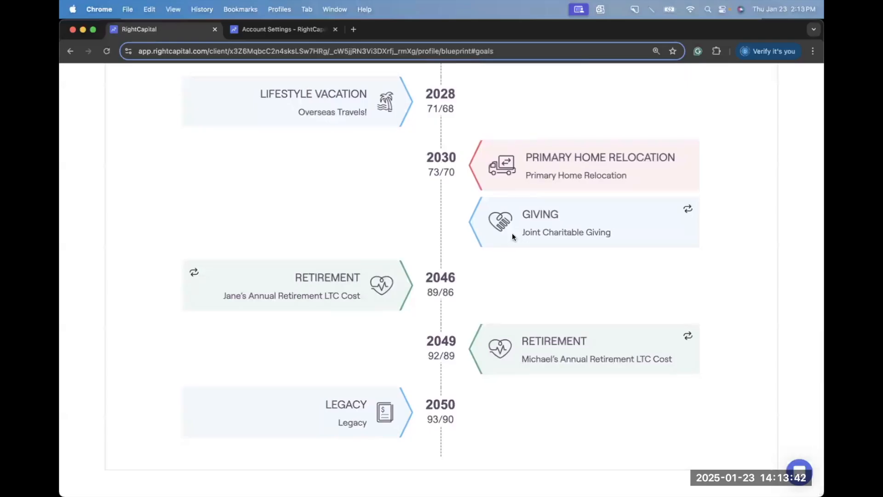
pyautogui.click(512, 233)
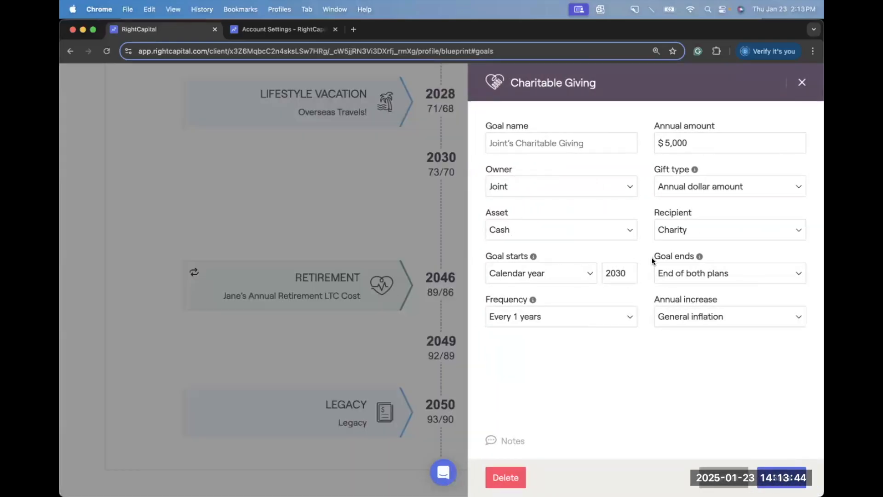
pyautogui.tripleClick(668, 256)
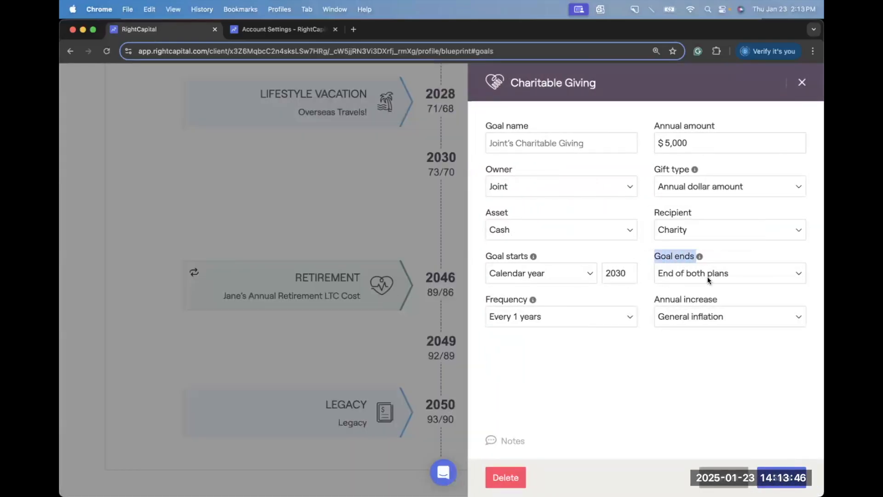
pyautogui.click(782, 477)
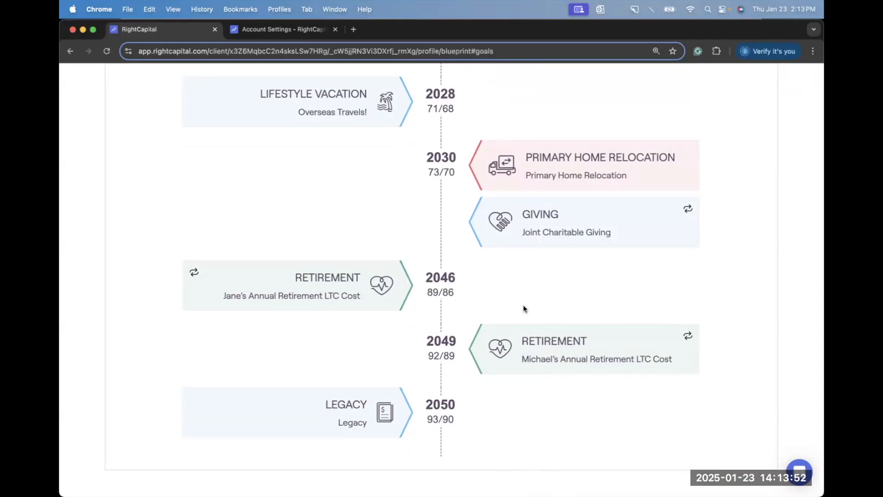
# Open the Retirement Analysis and examine the probability of success and the action items of the proposed and current plans.
pyautogui.scroll(6, 523, 307)
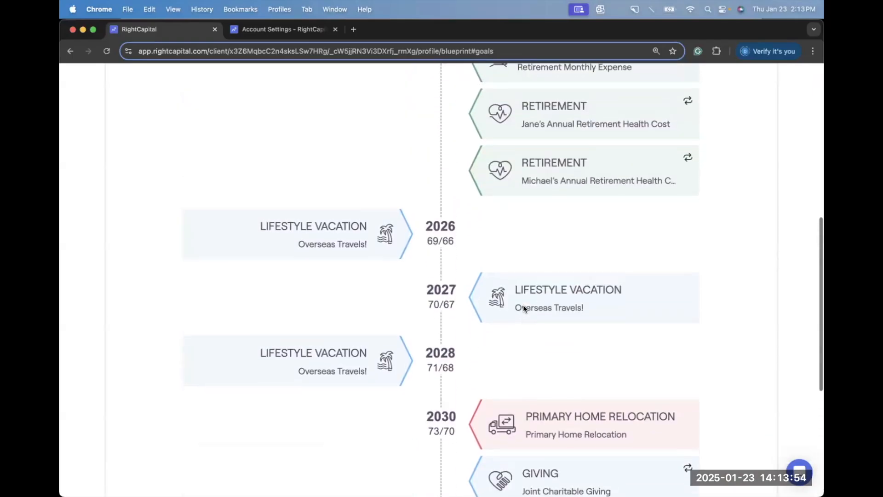
pyautogui.scroll(7, 525, 309)
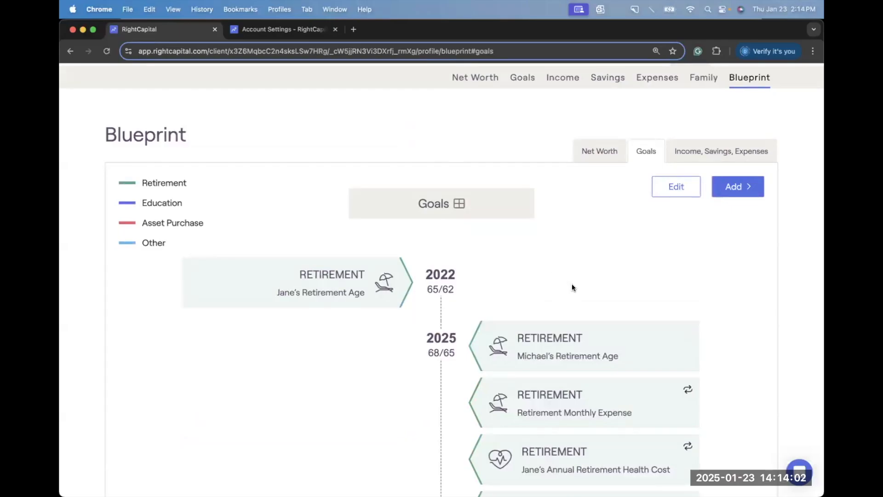
pyautogui.scroll(2, 572, 288)
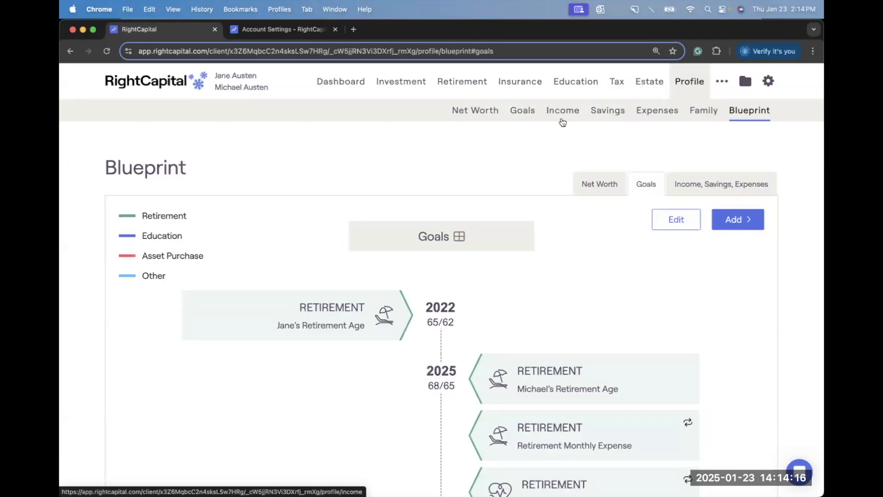
pyautogui.click(472, 83)
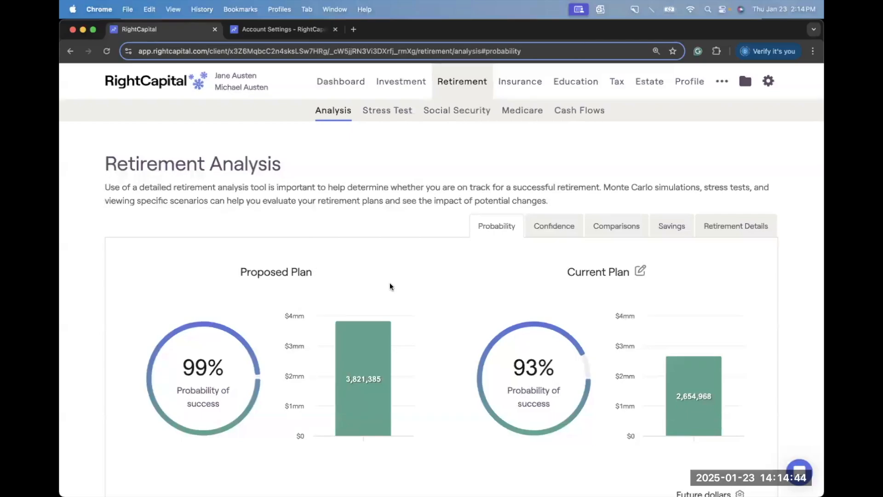
pyautogui.scroll(-2, 436, 280)
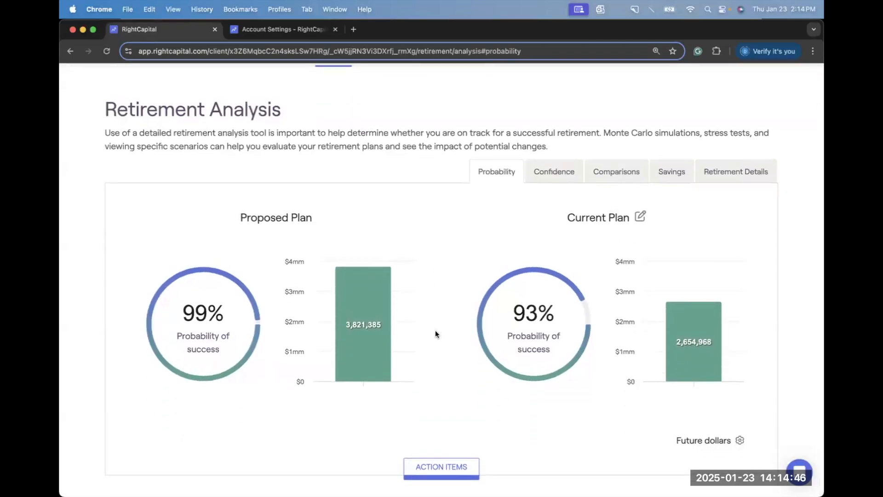
pyautogui.scroll(-1, 428, 423)
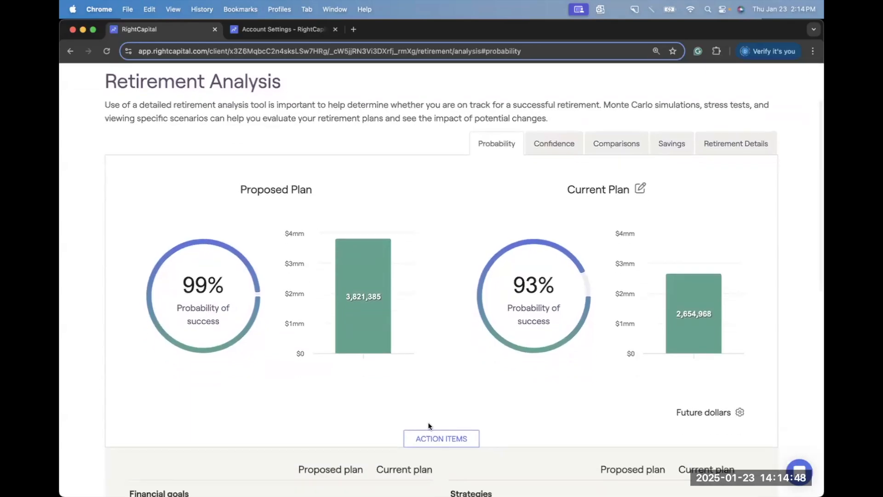
pyautogui.scroll(-2, 429, 423)
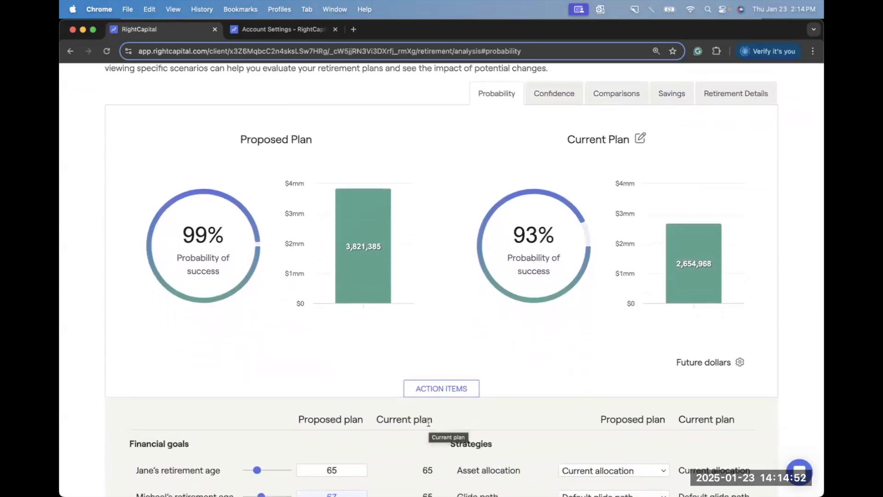
pyautogui.scroll(-9, 428, 422)
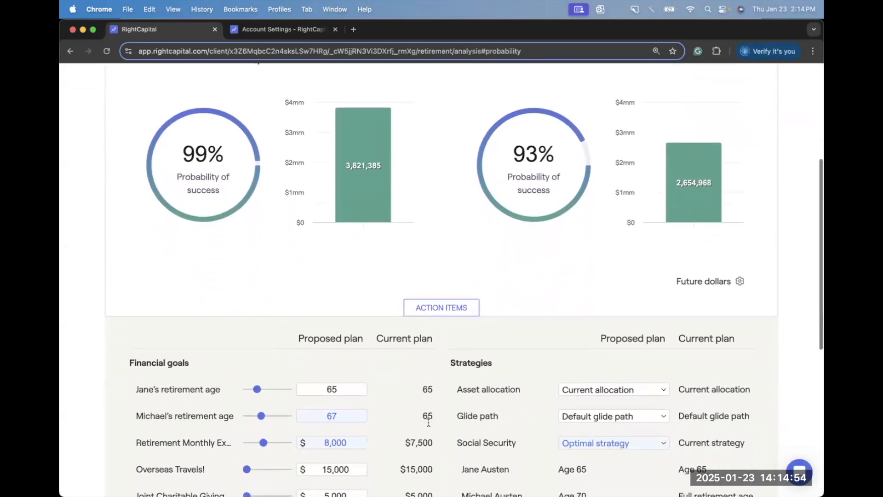
pyautogui.scroll(-4, 428, 422)
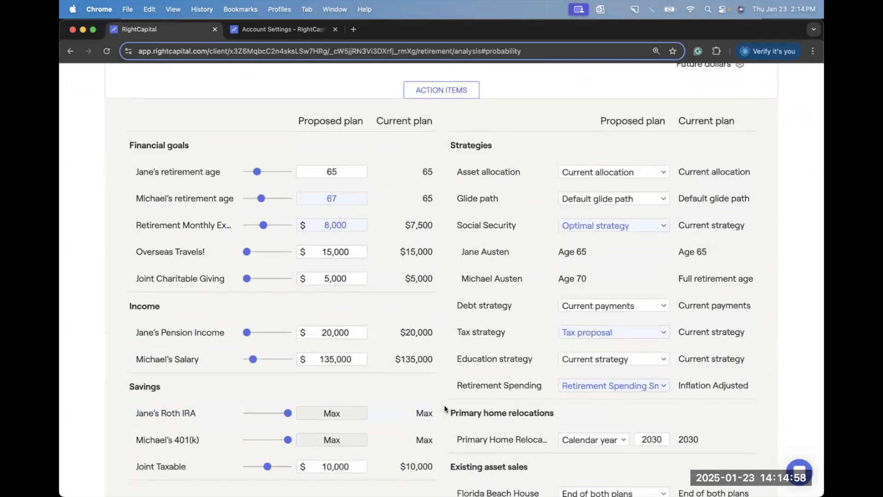
pyautogui.scroll(-1, 445, 409)
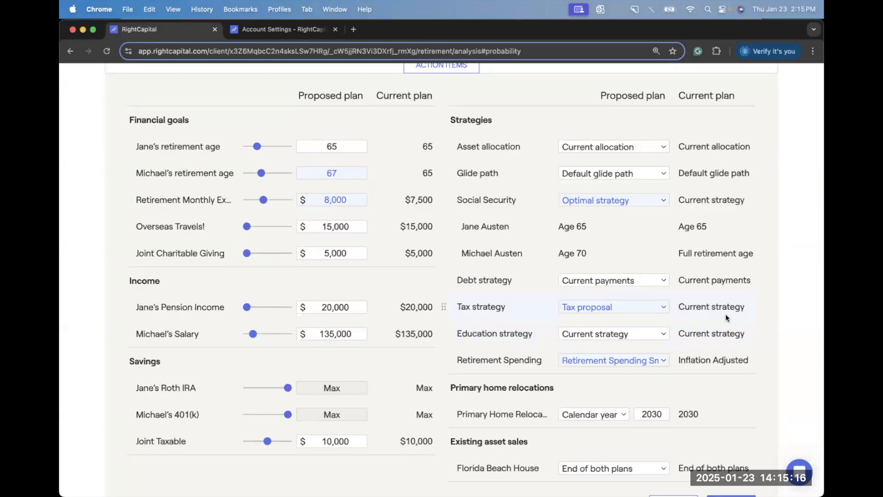
# Reset all of the proposed plan's action items to the current plan.
pyautogui.scroll(-4, 725, 313)
pyautogui.click(626, 420)
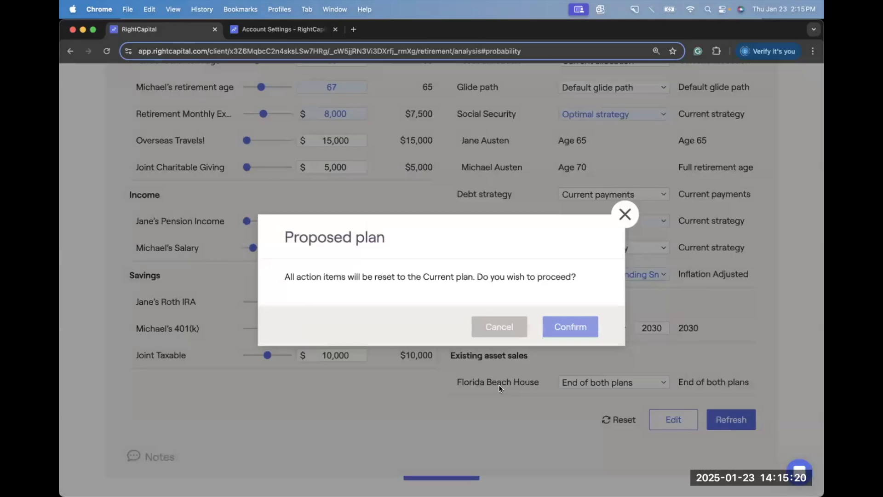
pyautogui.click(571, 327)
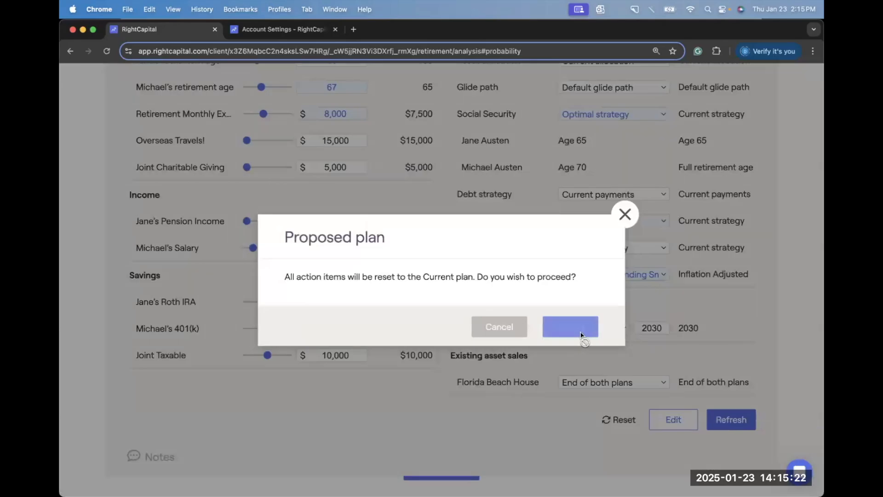
pyautogui.scroll(5, 488, 299)
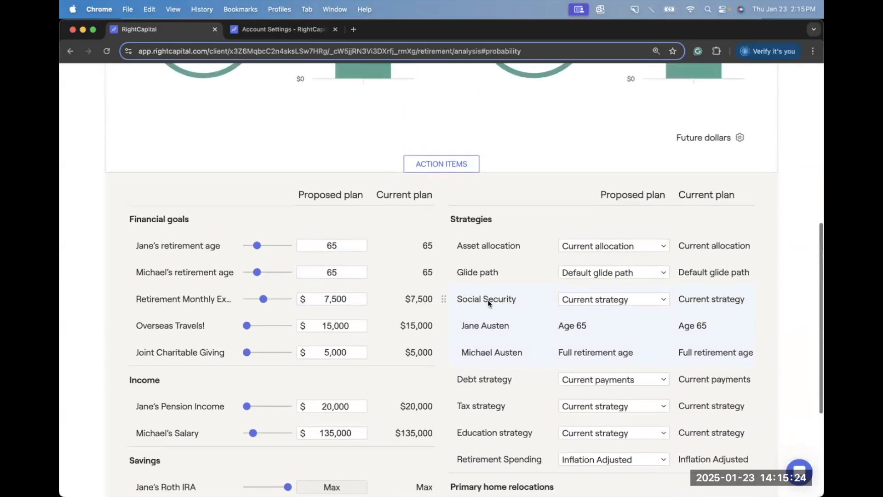
pyautogui.scroll(5, 488, 299)
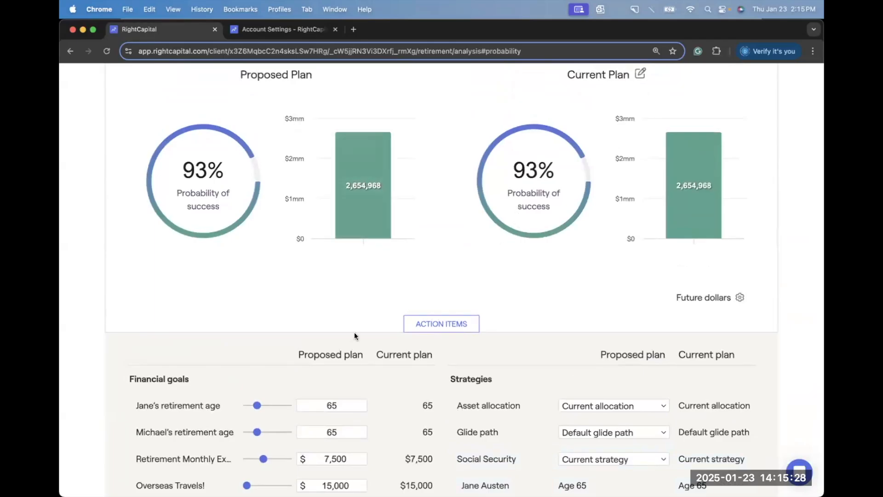
# Set the co-client's retirement age to 67 in the proposed plan's financial goals.
pyautogui.scroll(-1, 354, 333)
pyautogui.scroll(-1, 354, 333)
pyautogui.scroll(-2, 419, 345)
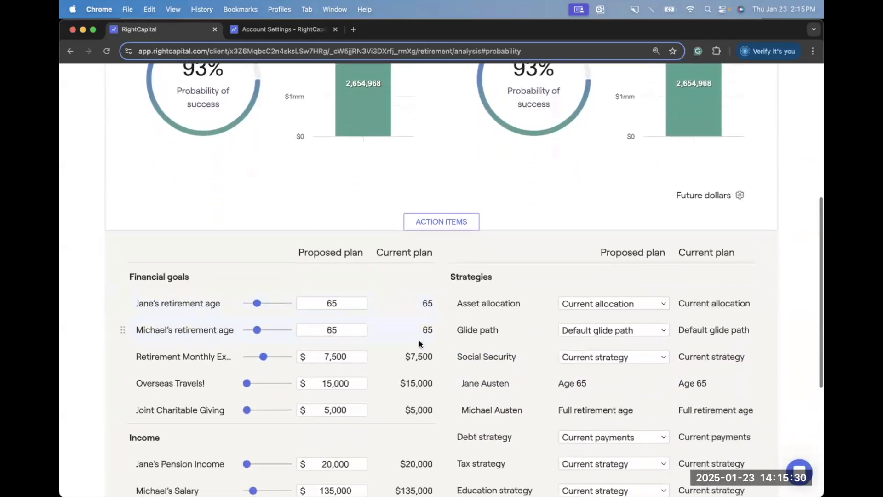
pyautogui.scroll(1, 549, 197)
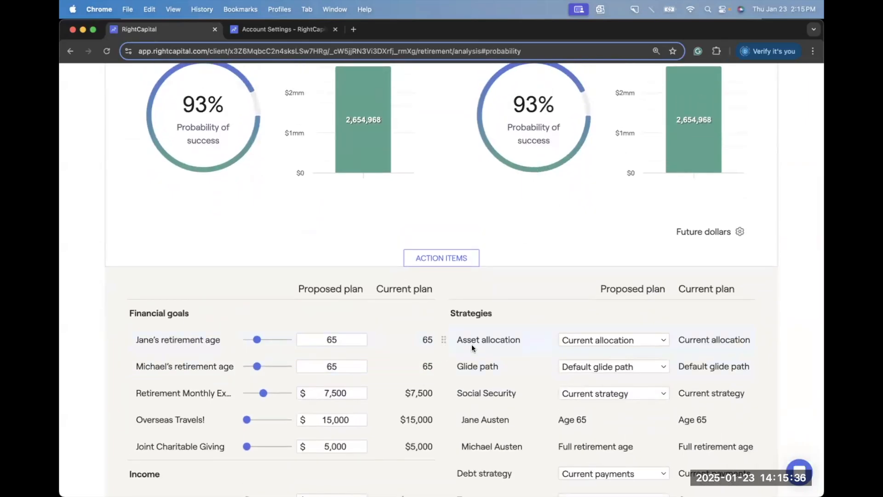
pyautogui.scroll(-2, 471, 344)
pyautogui.click(347, 306)
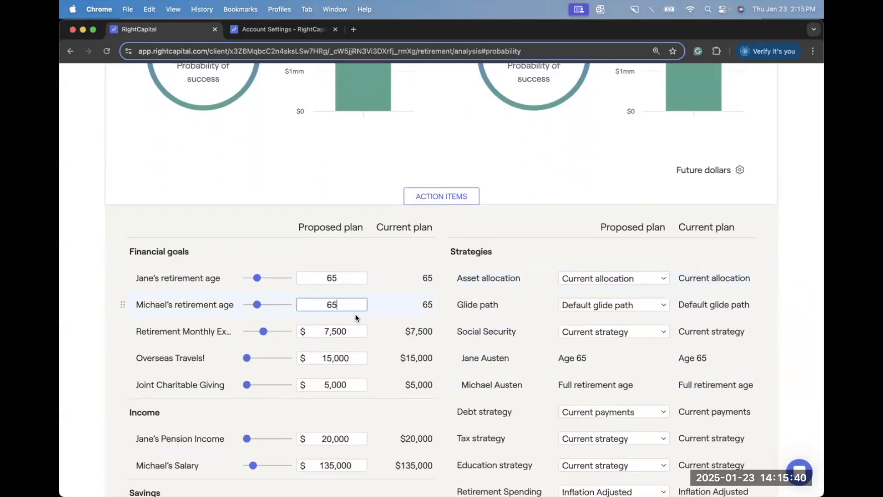
pyautogui.press('BackSpace')
pyautogui.write('7')
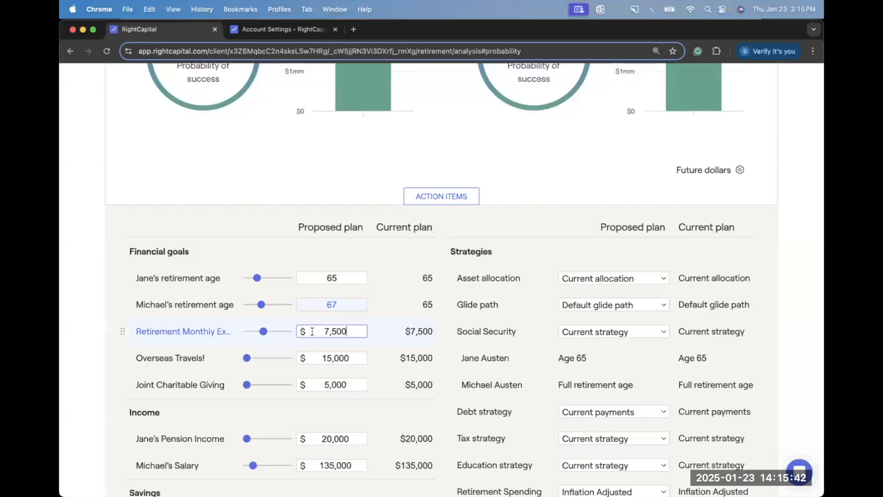
# Set the proposed plan's retirement monthly expense to $8,000, refresh the analysis, and check the proposed plan's median ending portfolio.
pyautogui.click(338, 335)
pyautogui.write('8000')
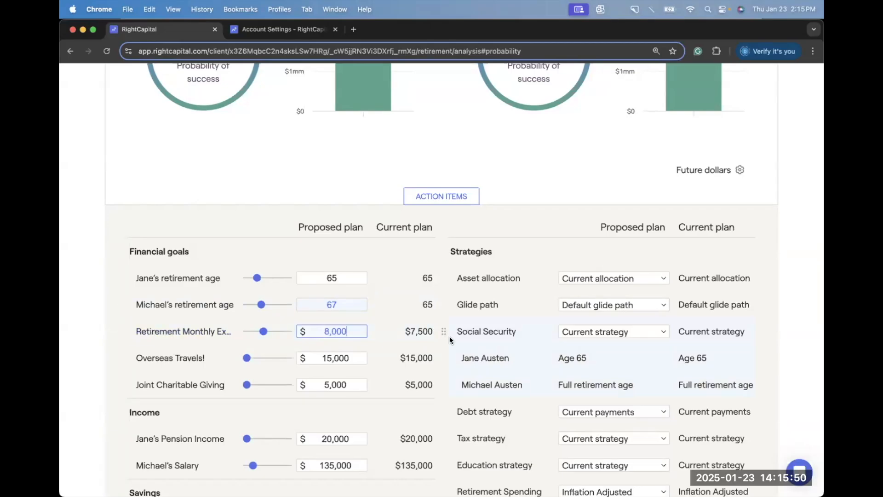
pyautogui.scroll(-5, 450, 339)
pyautogui.click(726, 423)
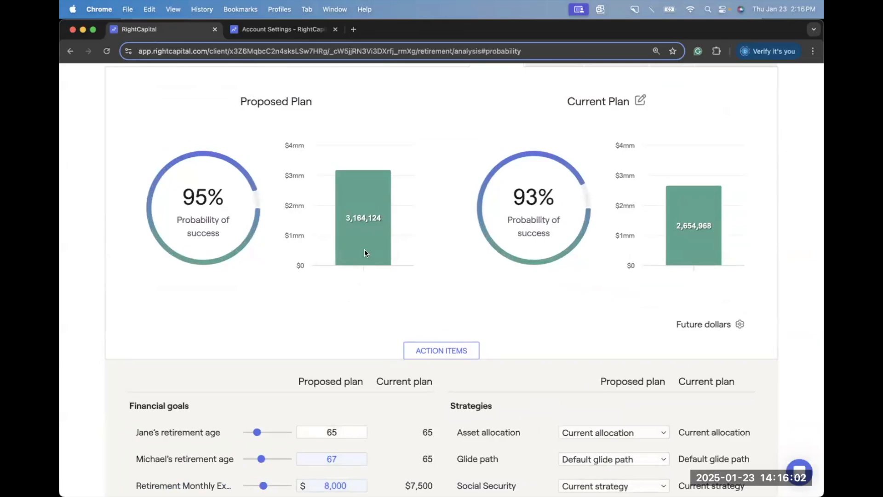
pyautogui.moveTo(364, 249)
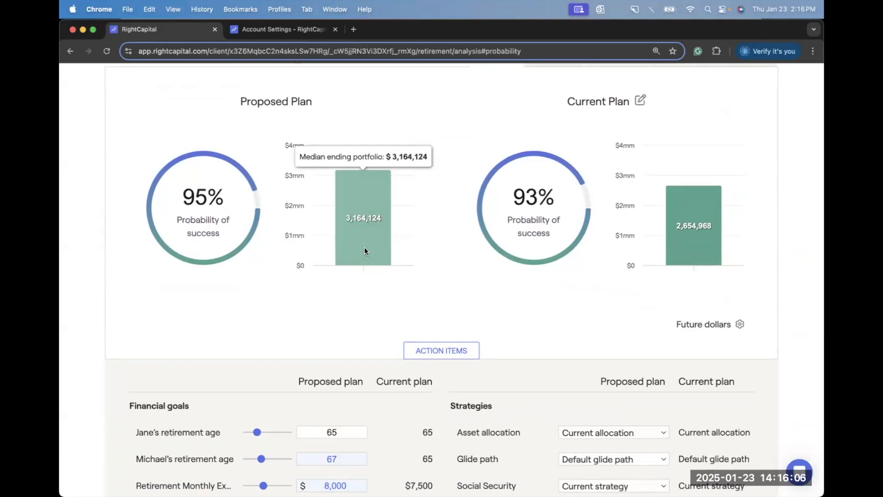
# Examine the strategies, primary home relocation and existing asset sale action items of the proposed and current plans.
pyautogui.scroll(-3, 385, 332)
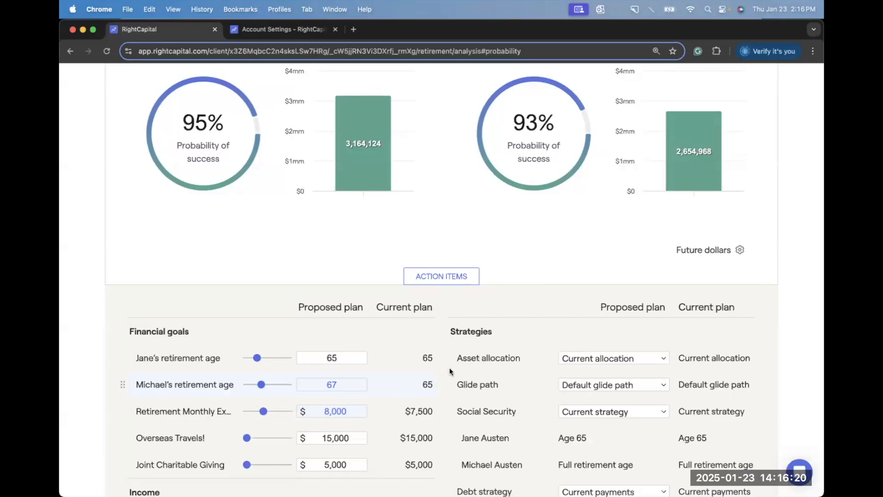
pyautogui.scroll(-3, 449, 357)
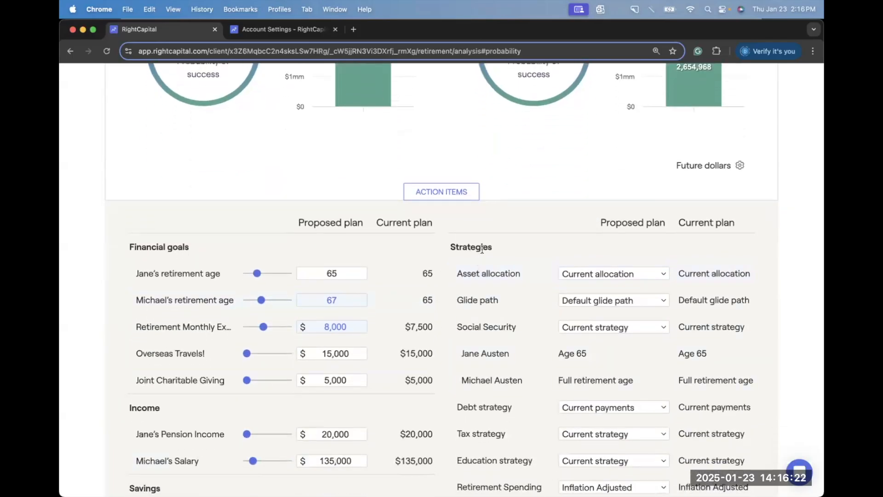
pyautogui.scroll(-3, 482, 250)
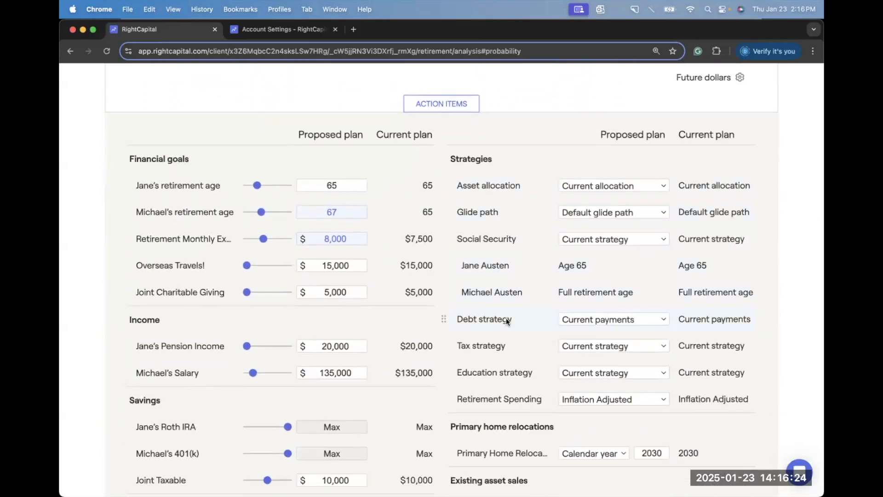
pyautogui.scroll(-2, 506, 321)
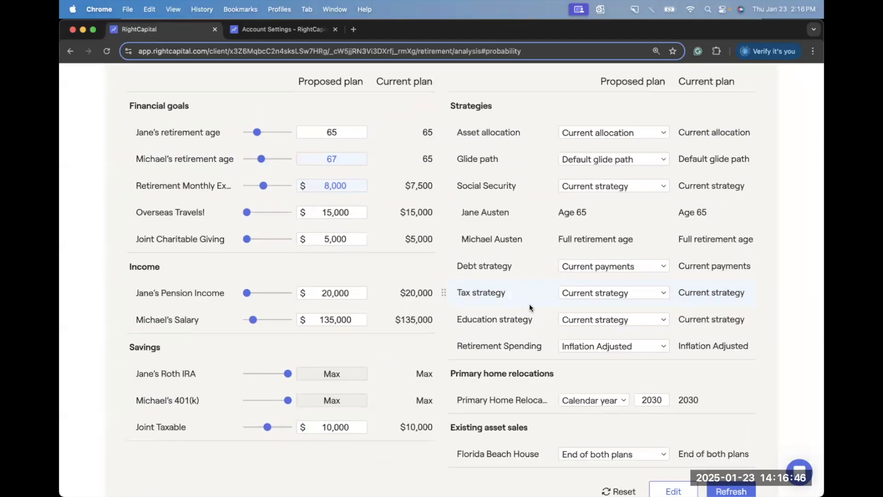
pyautogui.scroll(4, 529, 306)
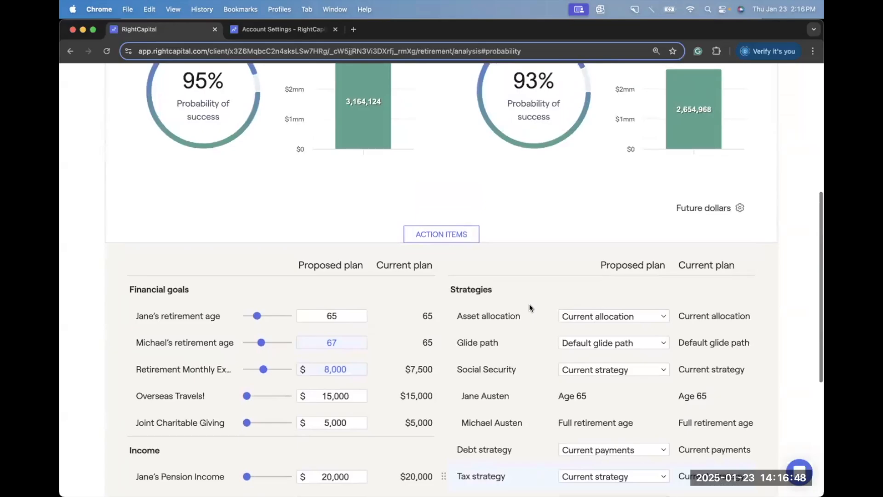
pyautogui.scroll(5, 530, 307)
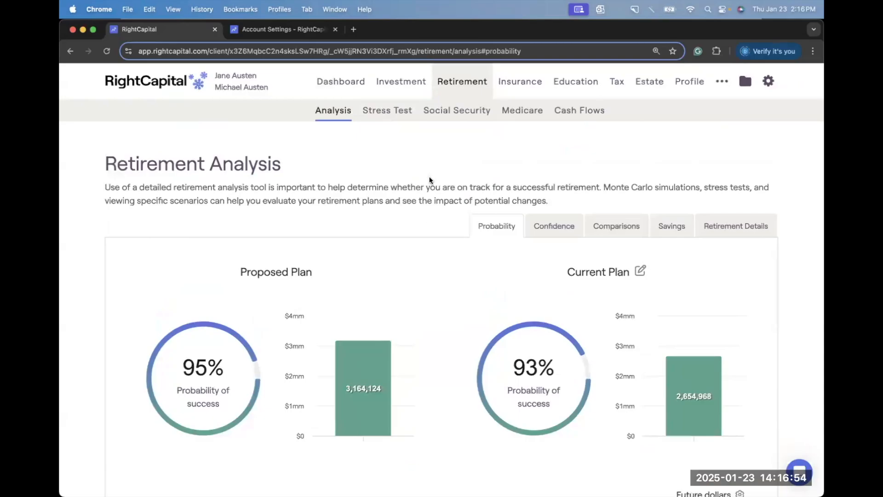
# Open the Social Security analysis and examine the annual cash flow comparison of the optimal versus current strategy.
pyautogui.click(447, 118)
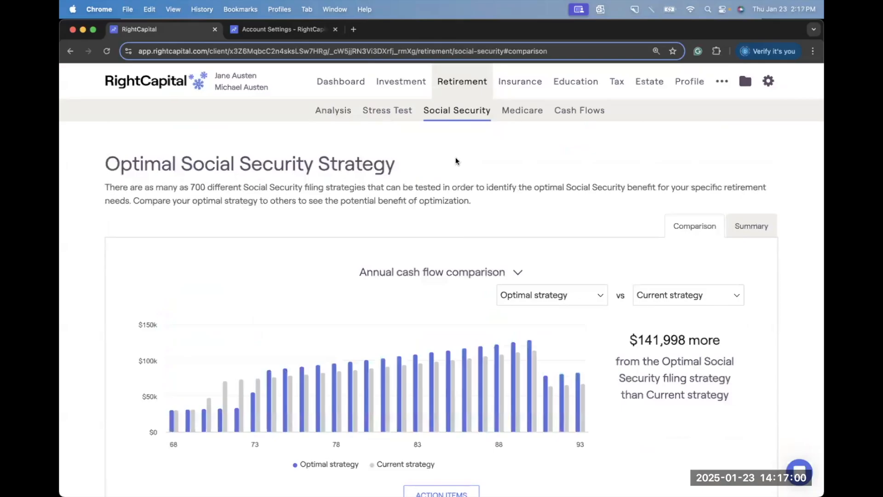
pyautogui.scroll(-1, 457, 168)
pyautogui.scroll(1, 274, 112)
pyautogui.moveTo(250, 86)
pyautogui.scroll(-3, 272, 201)
pyautogui.scroll(-1, 273, 202)
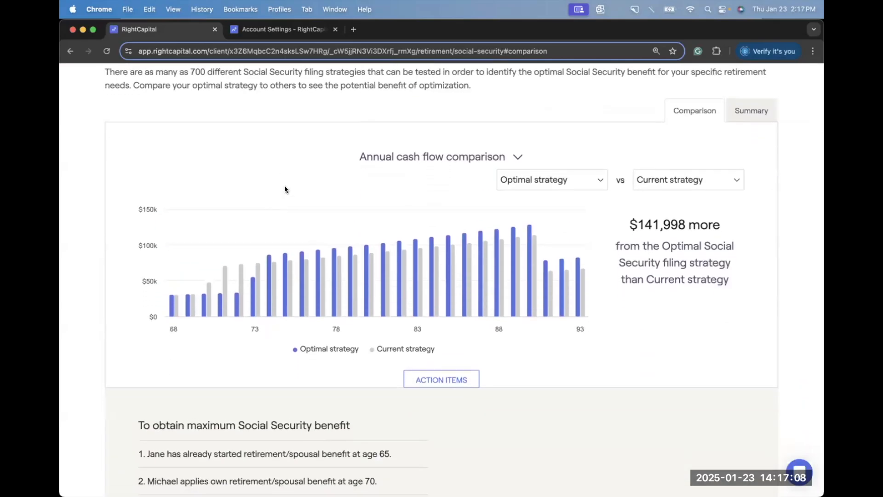
pyautogui.scroll(-1, 286, 188)
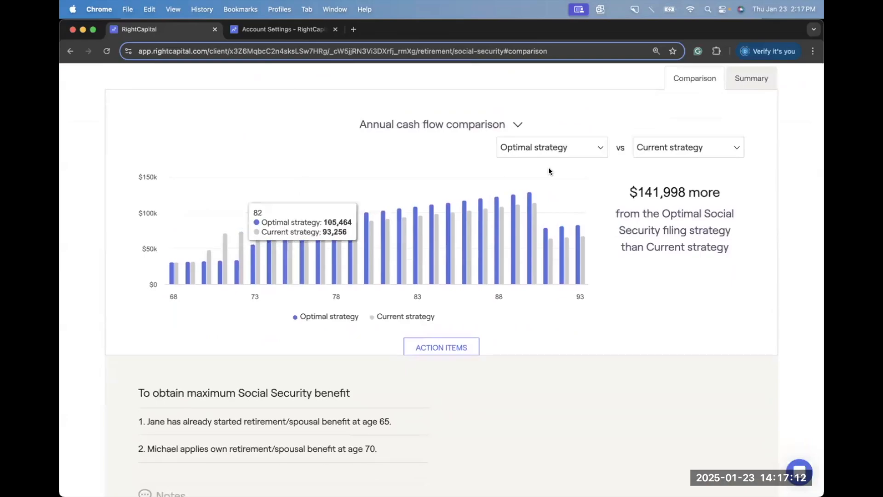
# Check which filing strategies can be compared, keep Optimal strategy, and read the action items for the maximum Social Security benefit.
pyautogui.click(602, 151)
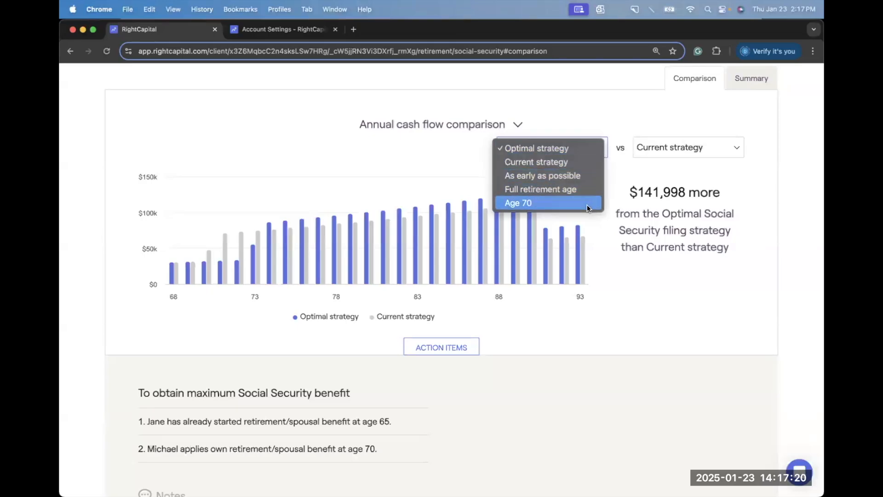
pyautogui.click(625, 226)
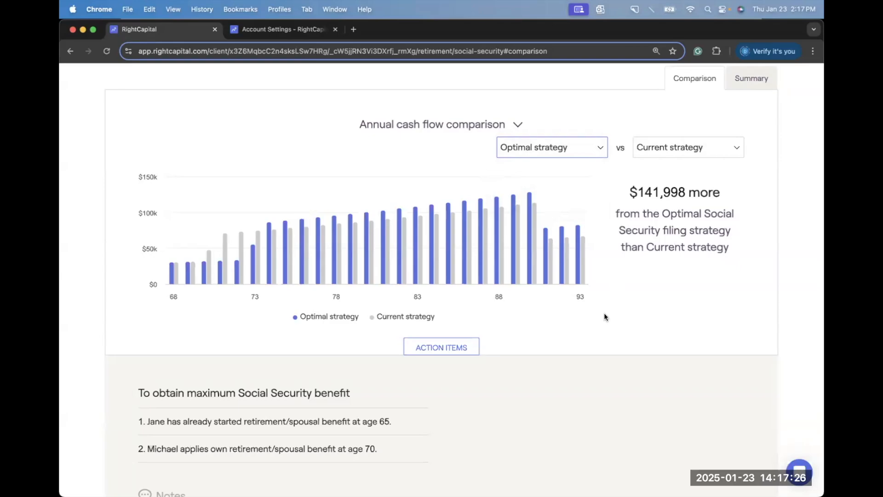
pyautogui.scroll(-1, 605, 317)
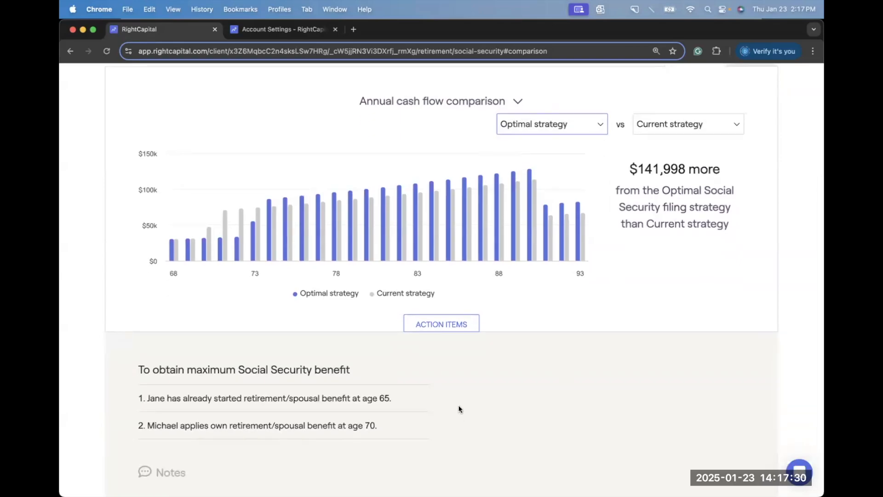
pyautogui.scroll(-1, 459, 409)
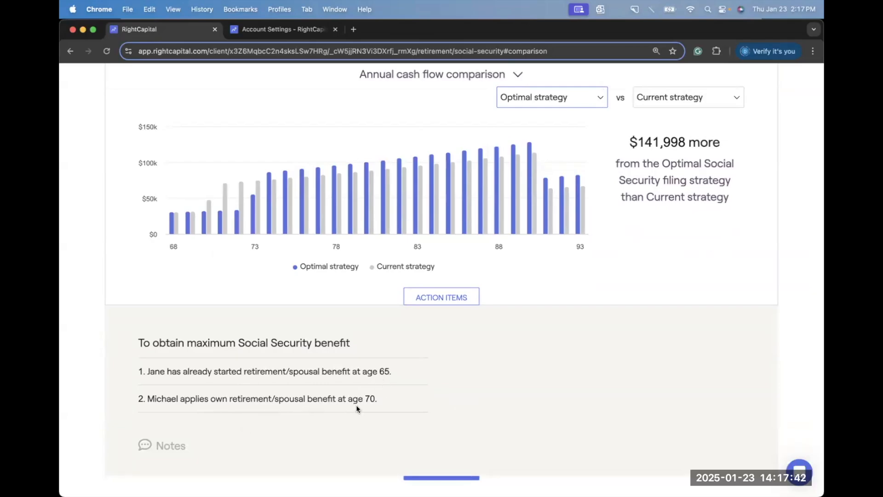
pyautogui.scroll(1, 391, 401)
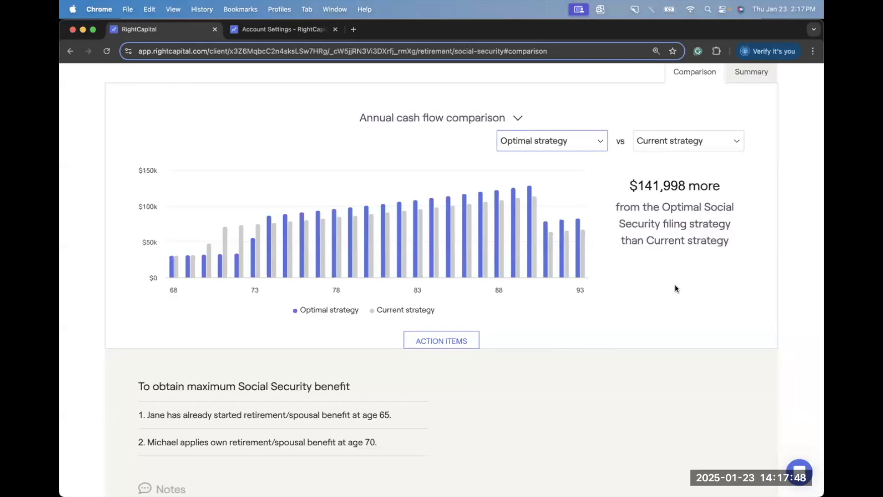
pyautogui.scroll(3, 675, 286)
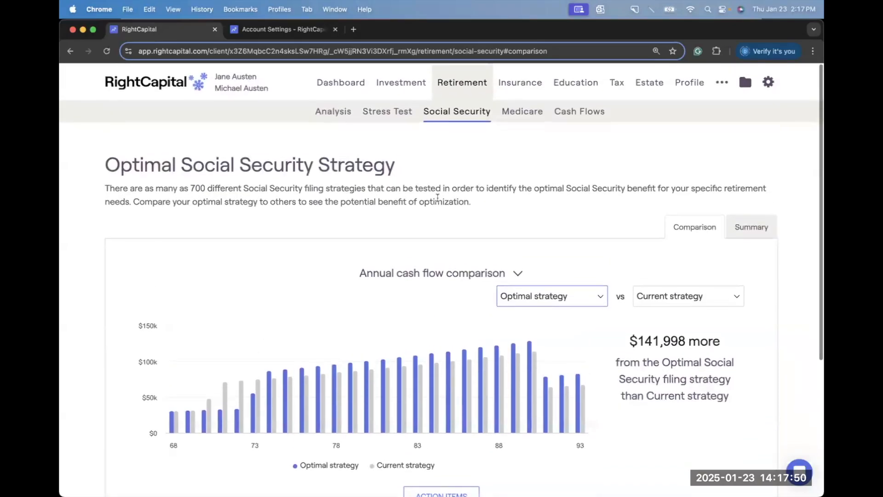
# Return to the Retirement Analysis and set the proposed plan's Social Security strategy to Optimal strategy.
pyautogui.click(333, 113)
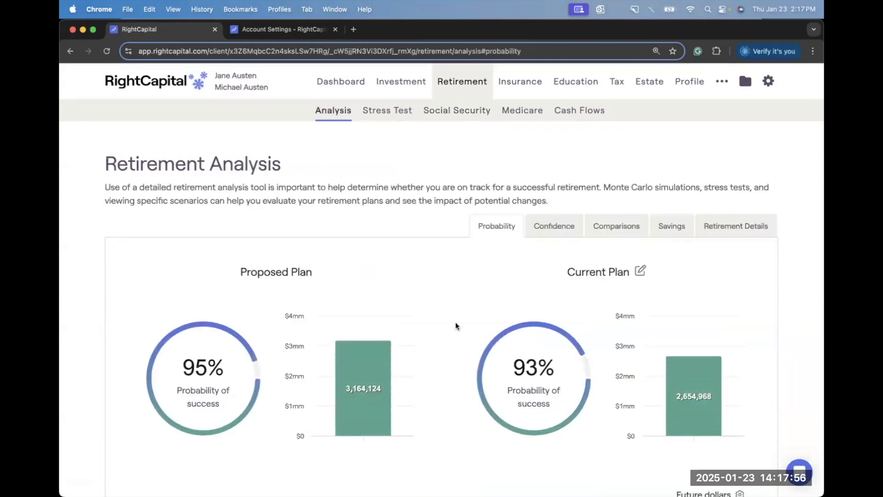
pyautogui.scroll(-3, 456, 325)
pyautogui.scroll(-5, 455, 325)
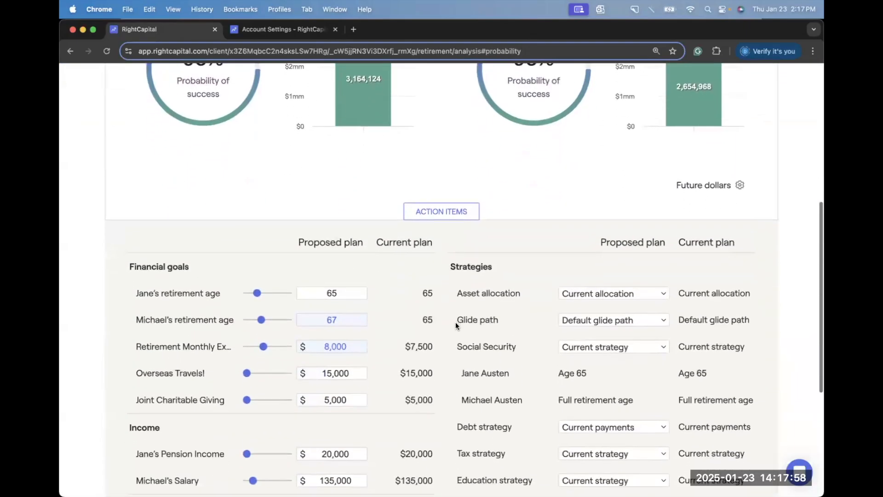
pyautogui.scroll(-1, 456, 322)
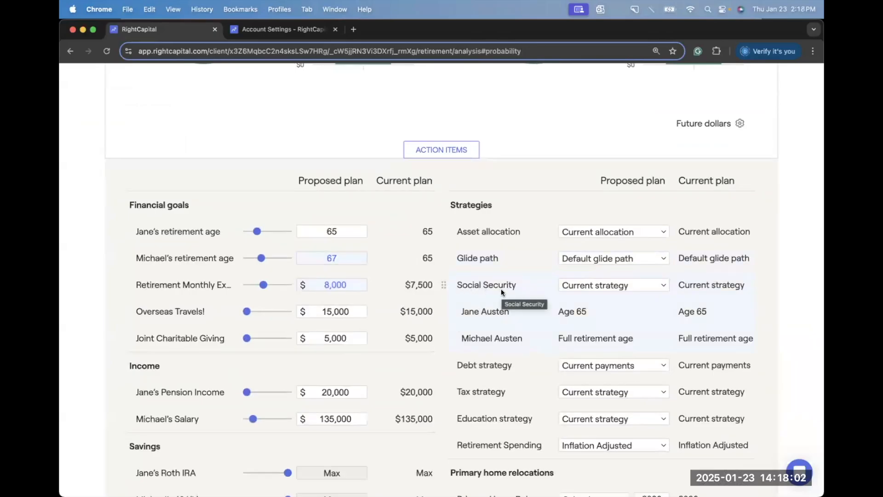
pyautogui.click(568, 286)
pyautogui.click(565, 273)
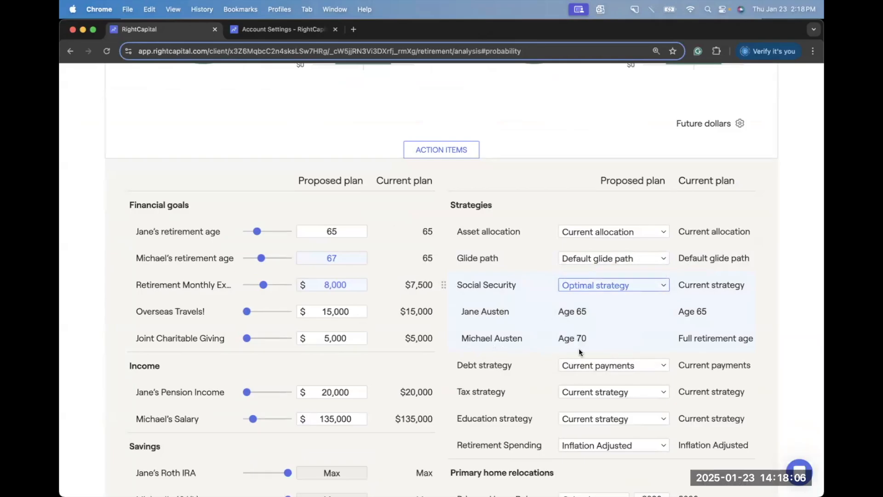
pyautogui.scroll(-4, 579, 347)
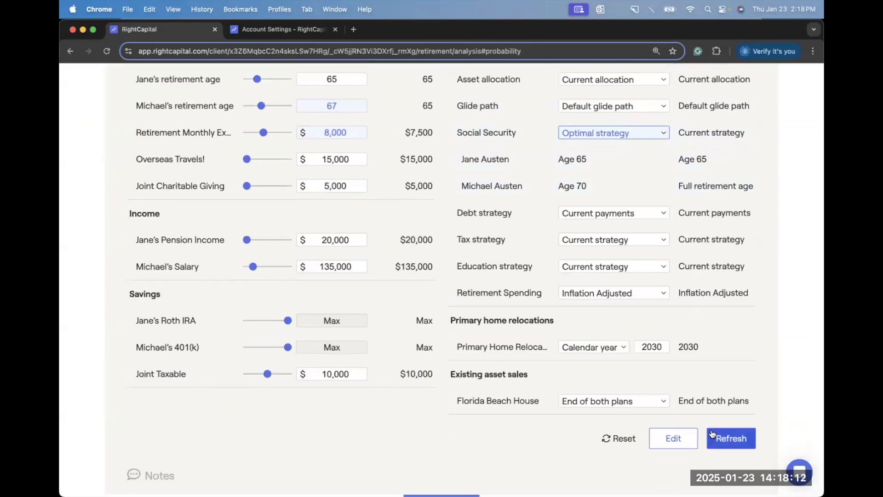
# Locate the tax strategy action item, then open the Tax module in a new browser tab and switch to it.
pyautogui.scroll(1, 592, 335)
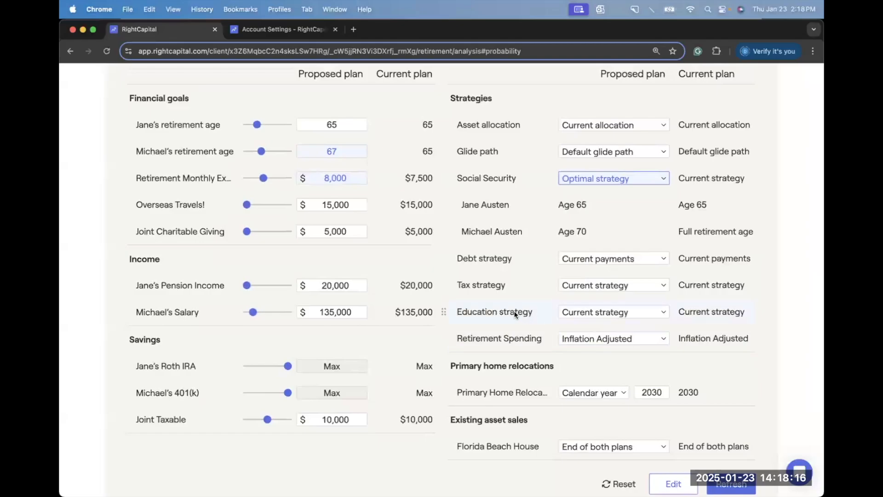
pyautogui.scroll(1, 506, 312)
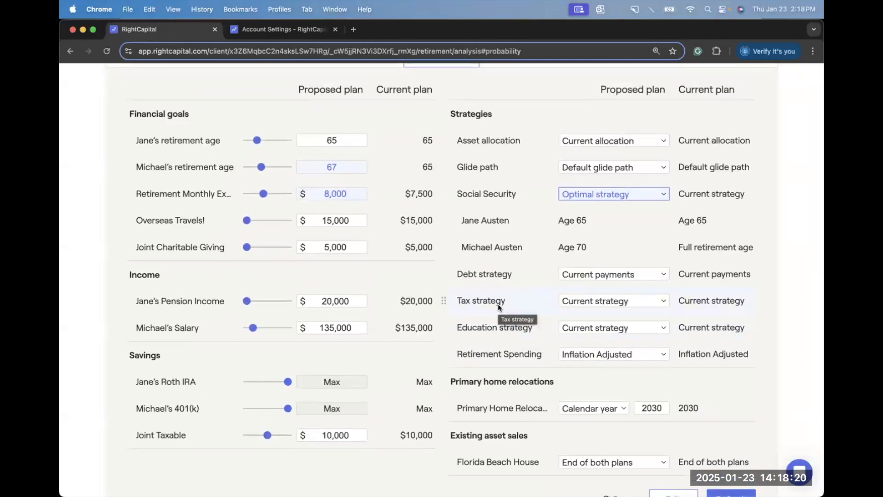
pyautogui.scroll(10, 498, 304)
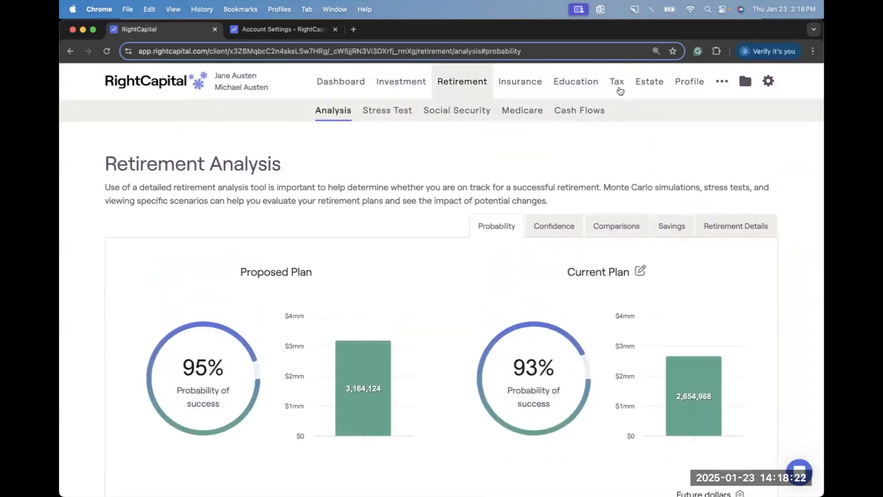
pyautogui.rightClick(617, 83)
pyautogui.click(654, 91)
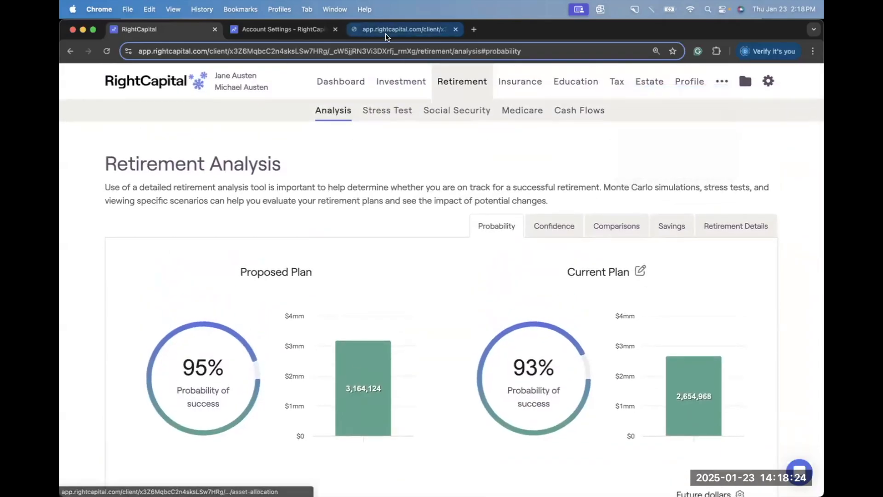
pyautogui.click(394, 31)
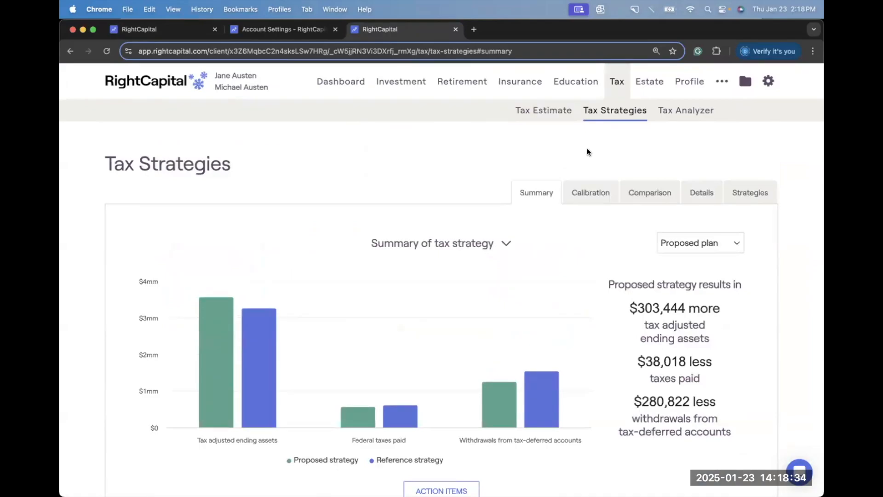
# Show the Calibration view of Tax Strategies and examine the chart and the proposed and reference strategy settings.
pyautogui.scroll(-1, 591, 282)
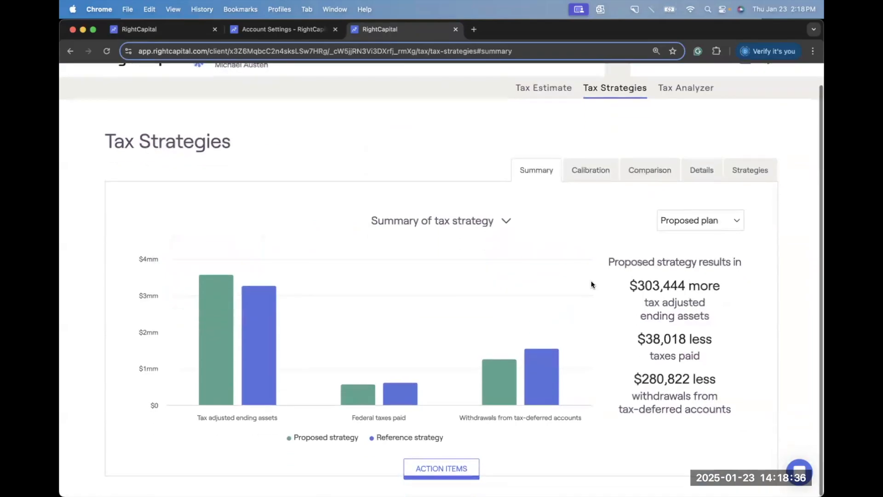
pyautogui.click(580, 180)
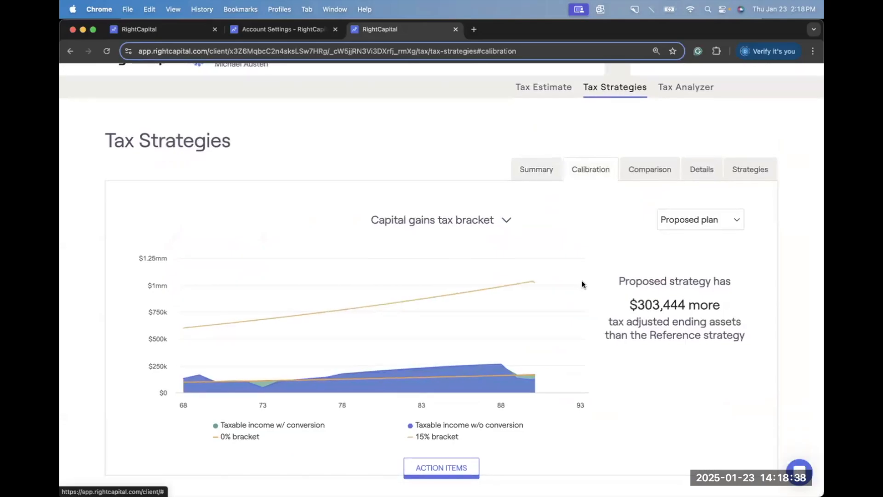
pyautogui.scroll(-5, 465, 463)
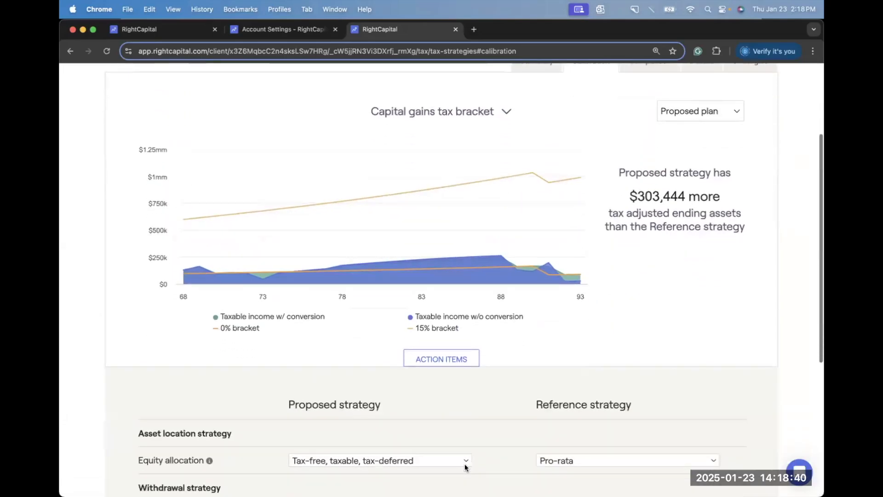
pyautogui.scroll(-4, 626, 343)
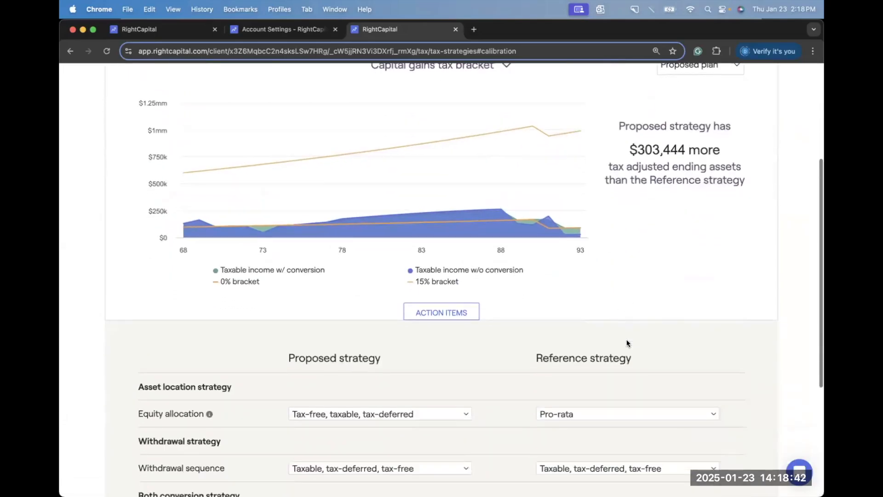
pyautogui.scroll(-5, 626, 344)
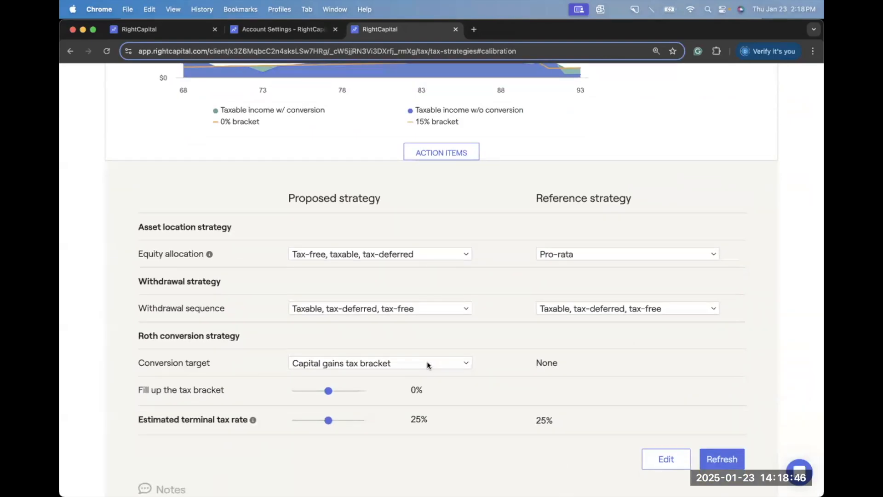
# Set the proposed Roth conversion target to Ordinary income tax bracket, filling up the 12%/15% bracket, and review the calibration chart.
pyautogui.click(427, 365)
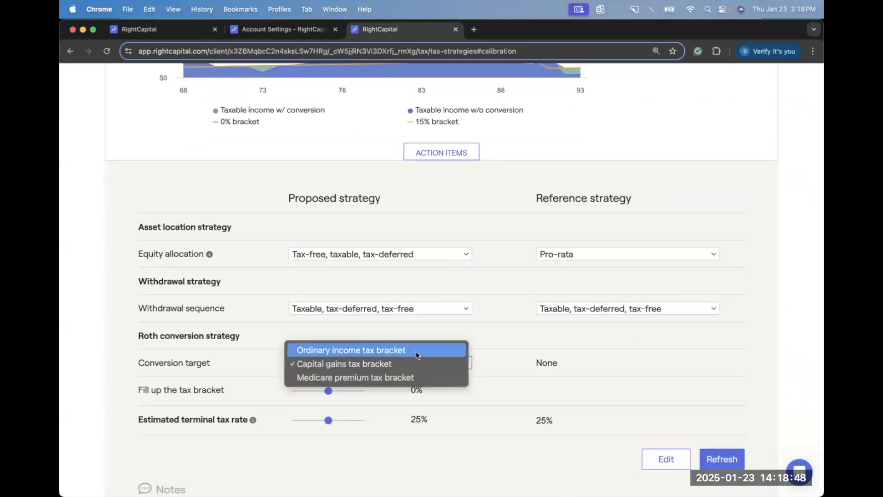
pyautogui.click(416, 351)
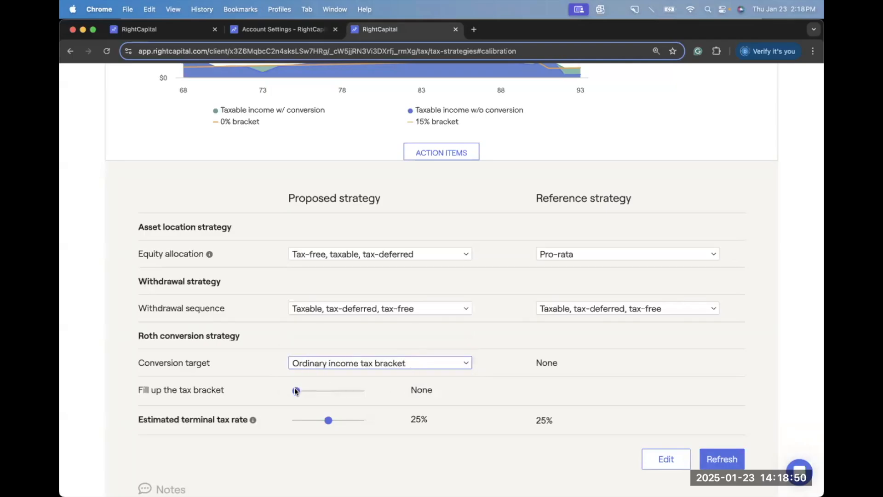
pyautogui.click(318, 392)
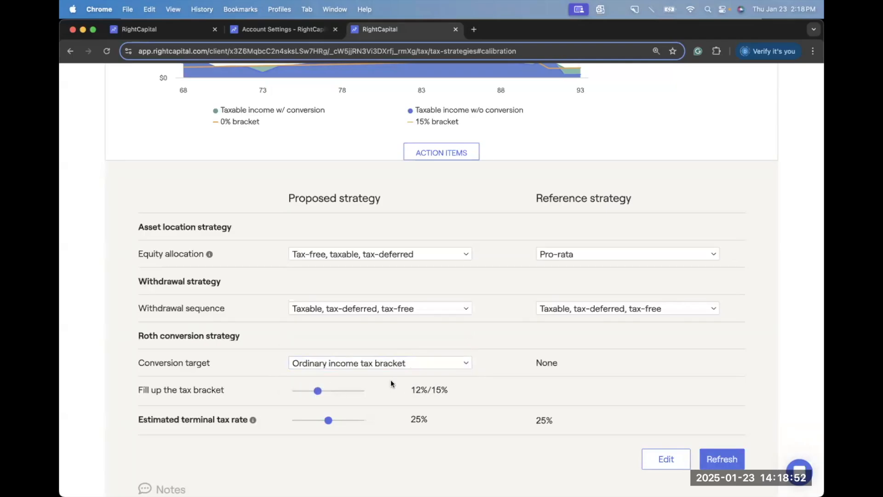
pyautogui.scroll(4, 490, 353)
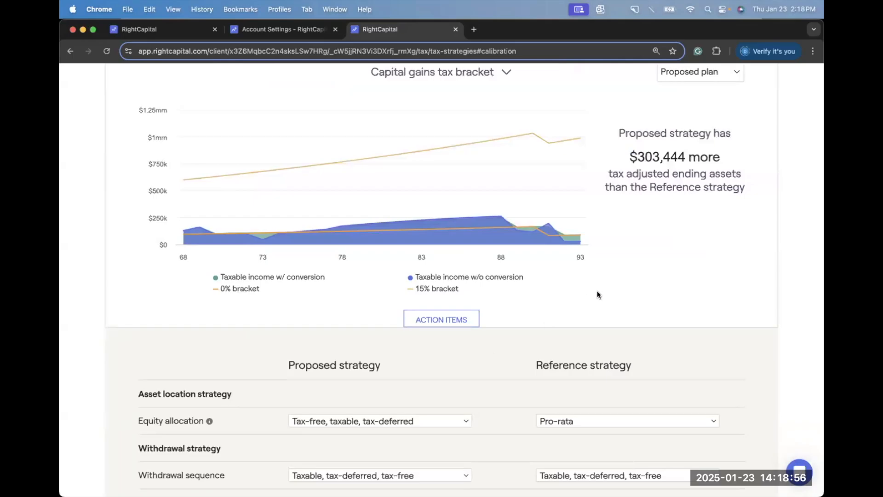
pyautogui.scroll(-2, 567, 336)
pyautogui.scroll(3, 544, 392)
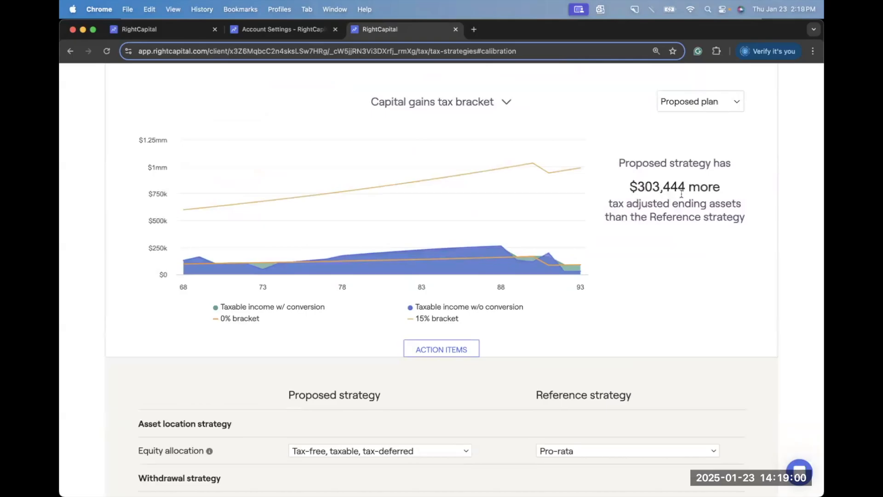
# Highlight the proposed strategy's tax-adjusted ending assets result and show the Tax Strategies Comparison view for Tax adjusted ending wealth.
pyautogui.moveTo(681, 194); pyautogui.dragTo(741, 210)
pyautogui.scroll(2, 740, 213)
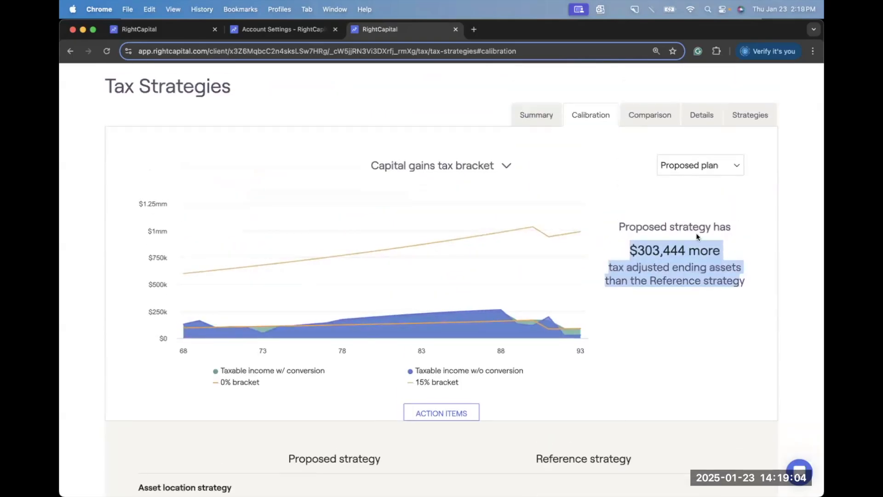
pyautogui.click(644, 117)
pyautogui.click(481, 165)
pyautogui.click(496, 215)
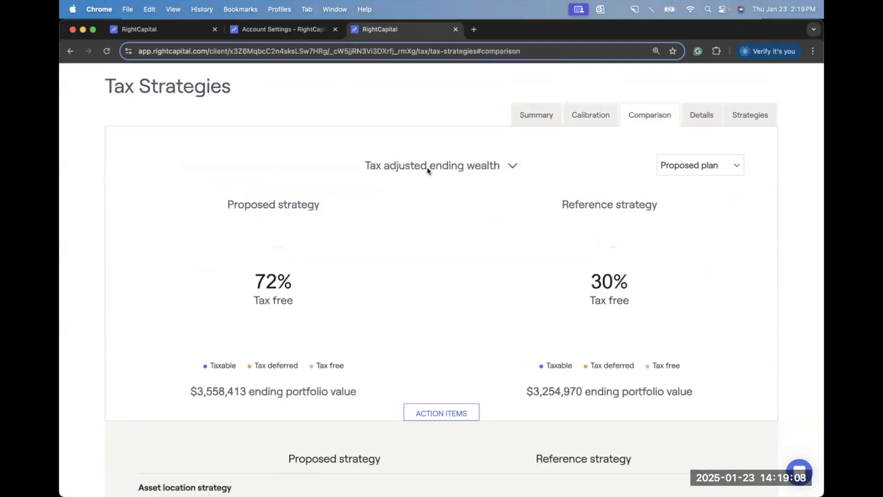
# Compare the tax-free shares of ending wealth in the proposed and reference strategy charts.
pyautogui.scroll(-1, 427, 169)
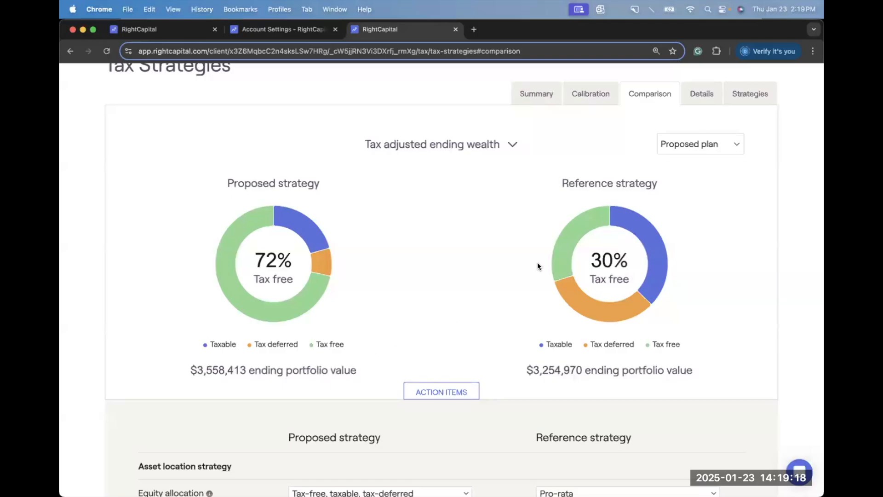
pyautogui.moveTo(556, 260)
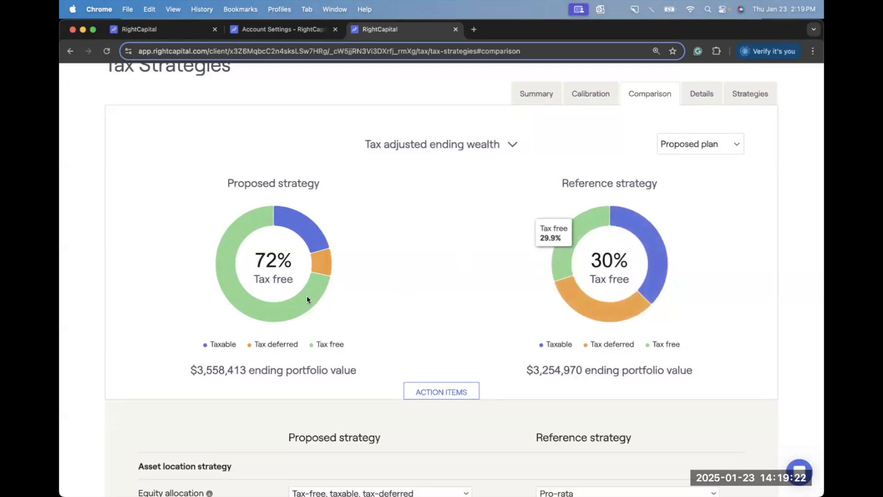
pyautogui.moveTo(307, 297)
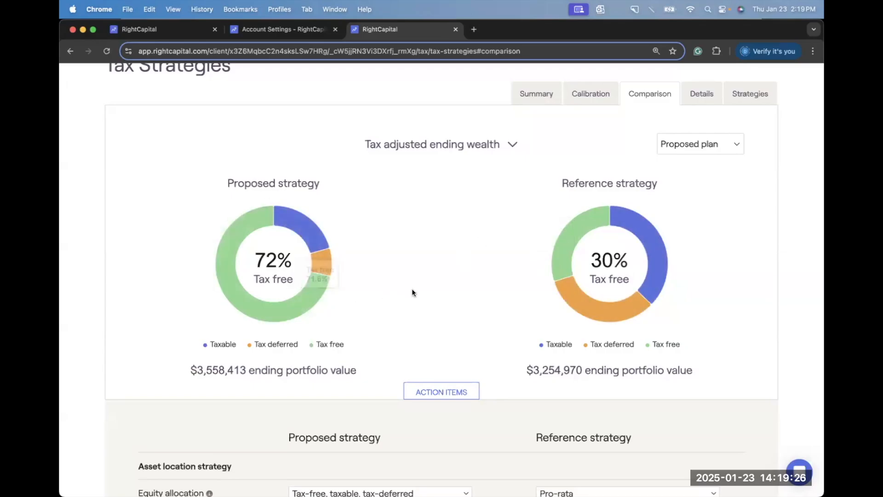
pyautogui.scroll(1, 412, 292)
pyautogui.scroll(4, 412, 289)
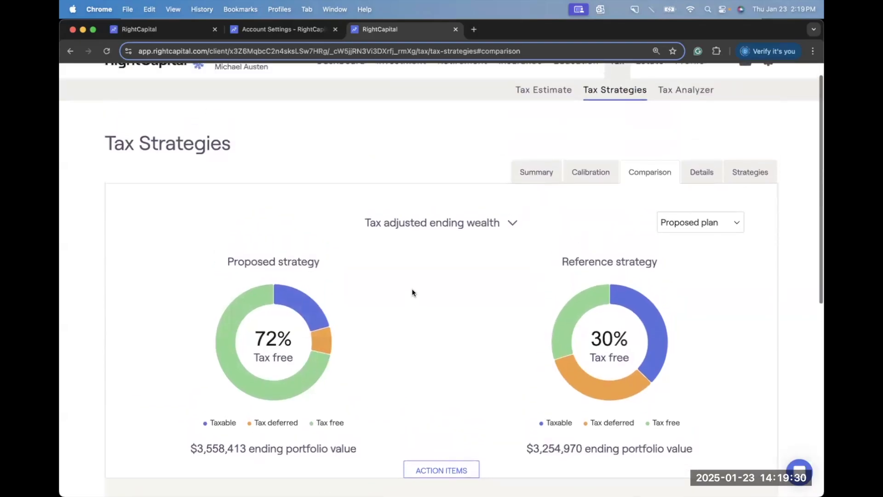
pyautogui.scroll(1, 491, 269)
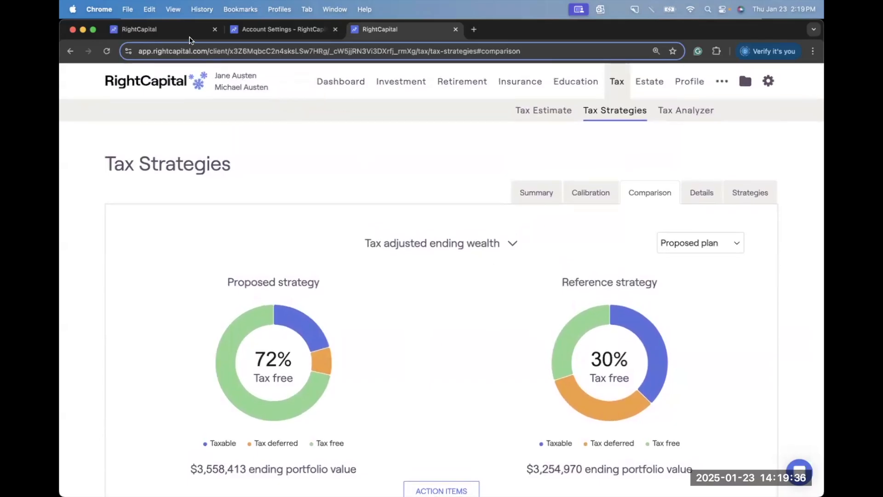
# Return to the Retirement Analysis browser tab and set the proposed plan's tax strategy to Tax proposal.
pyautogui.click(187, 37)
pyautogui.scroll(-8, 447, 303)
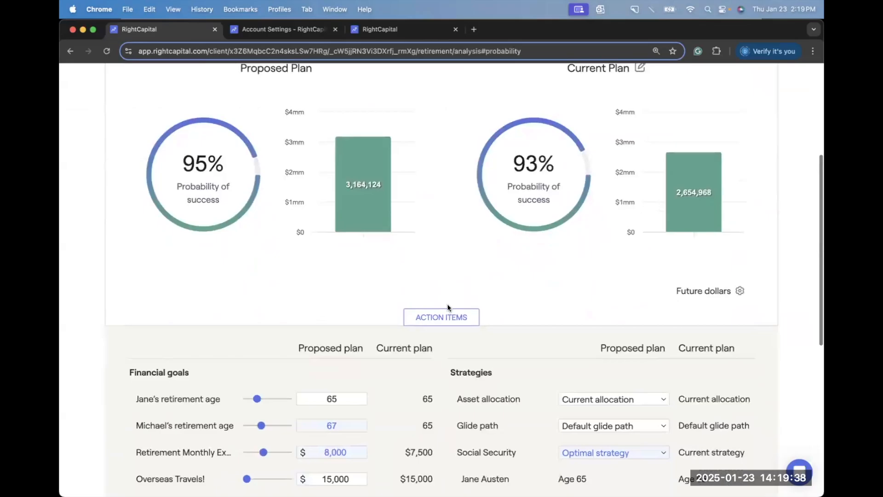
pyautogui.scroll(-2, 448, 304)
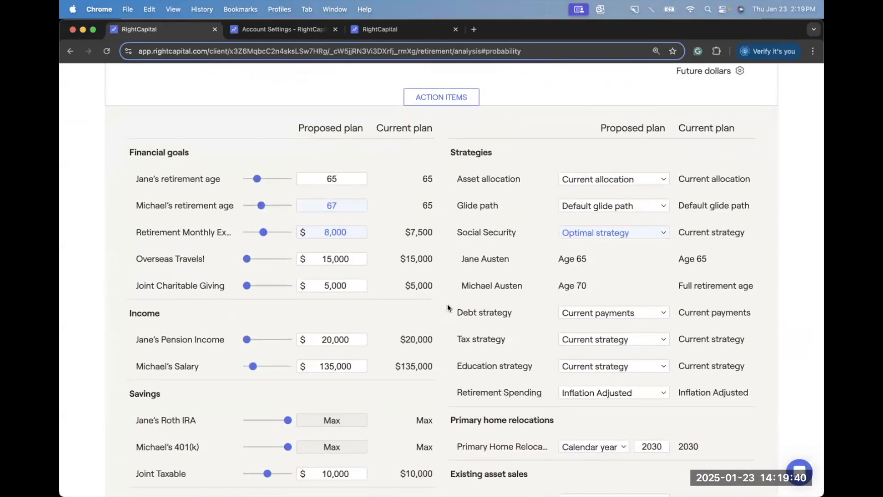
pyautogui.click(567, 336)
pyautogui.click(567, 349)
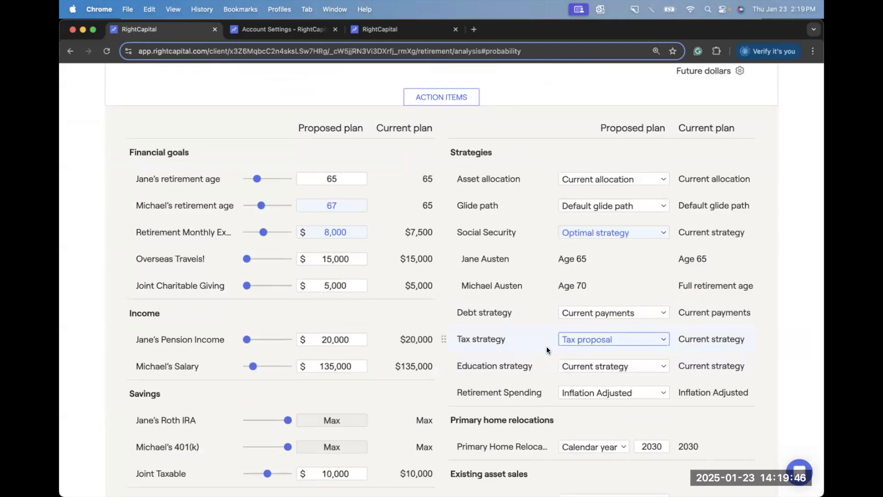
# Review the Retirement Spending options available for the proposed plan without changing the selection.
pyautogui.scroll(-1, 548, 349)
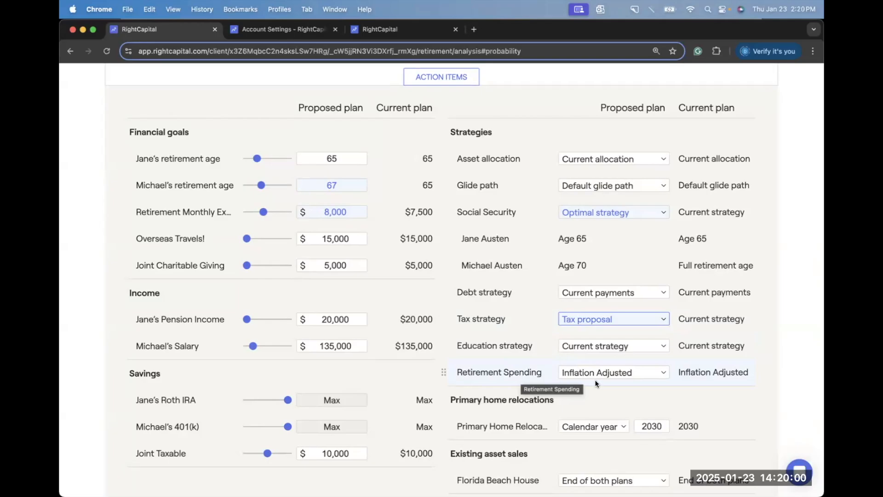
pyautogui.click(639, 373)
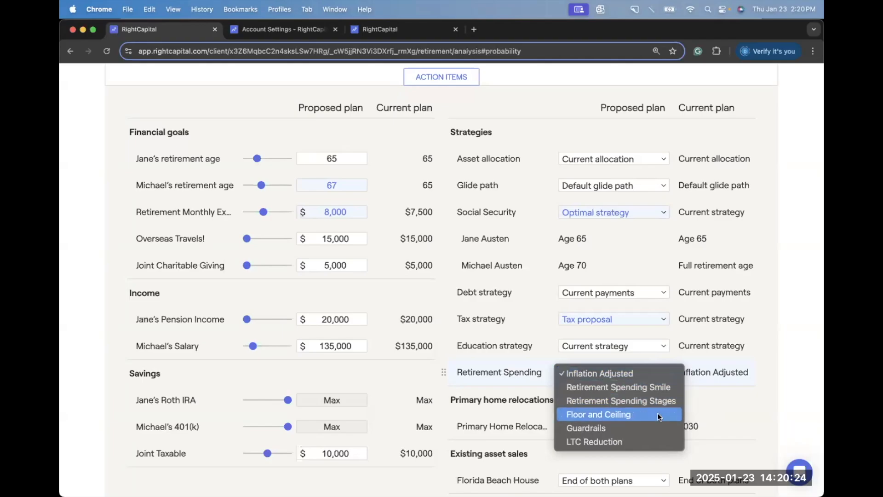
pyautogui.click(770, 390)
# Show the Retirement Details chart for Retirement spending of Proposed plan.
pyautogui.scroll(5, 769, 390)
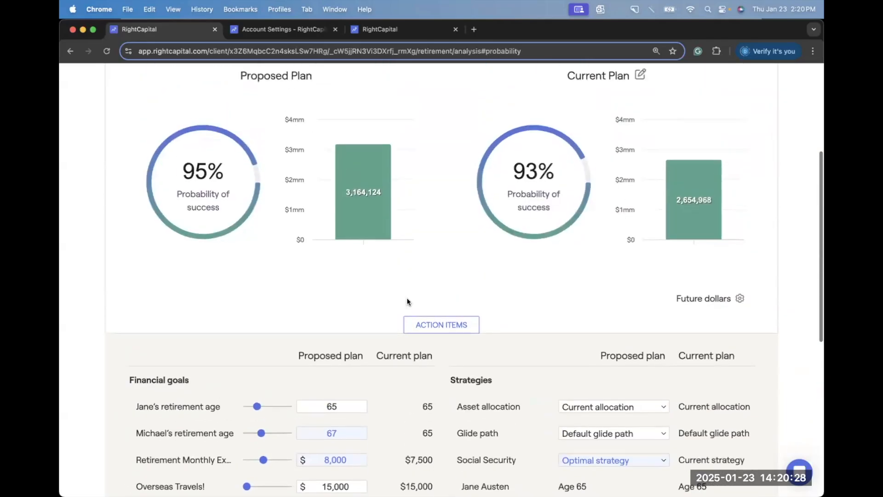
pyautogui.scroll(3, 399, 299)
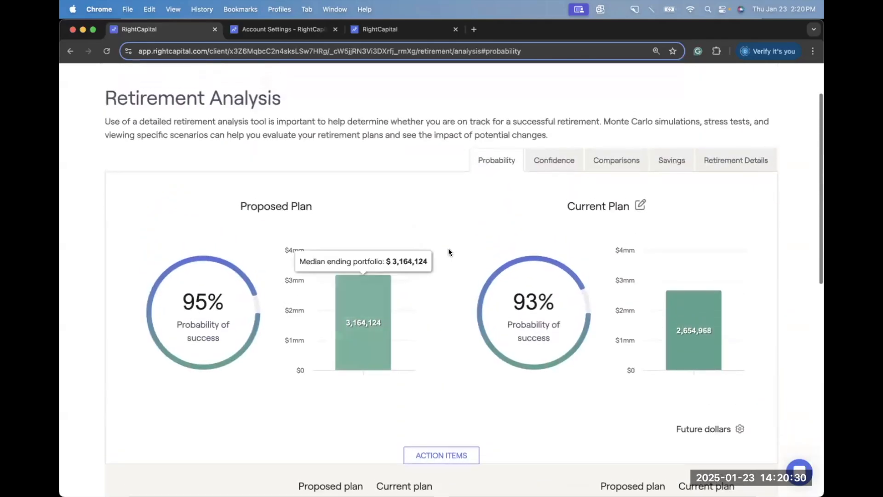
pyautogui.click(736, 162)
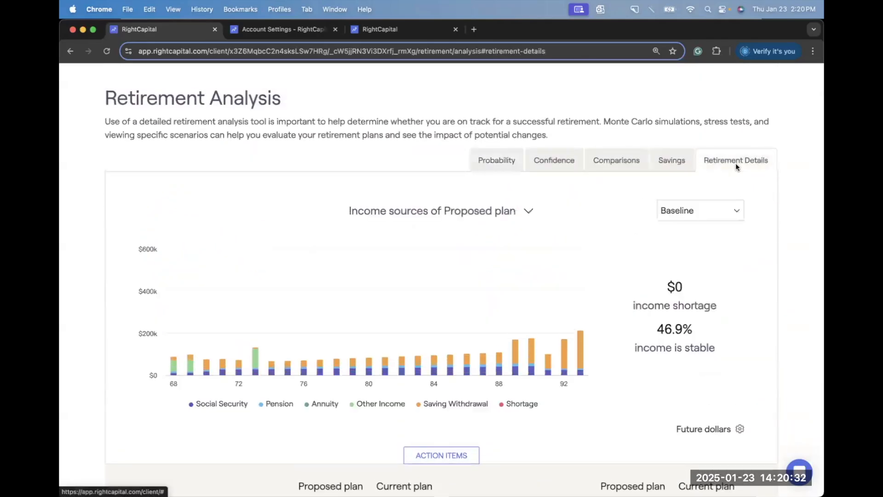
pyautogui.click(527, 212)
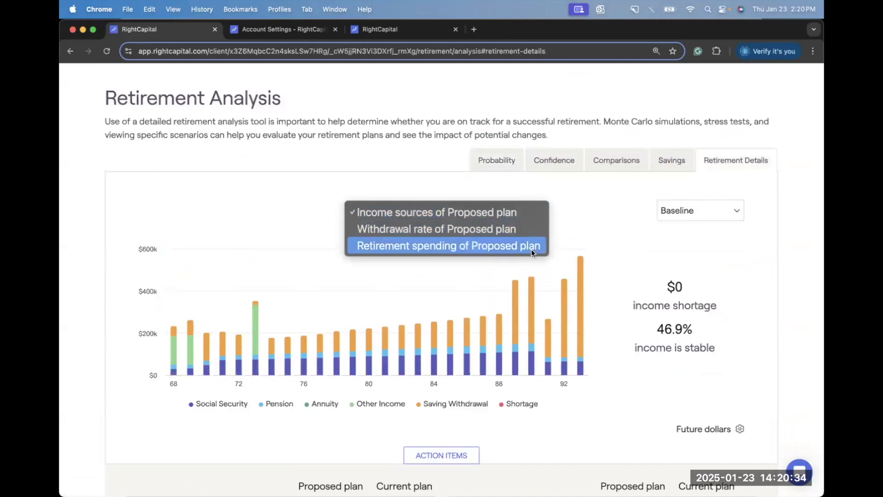
pyautogui.click(531, 247)
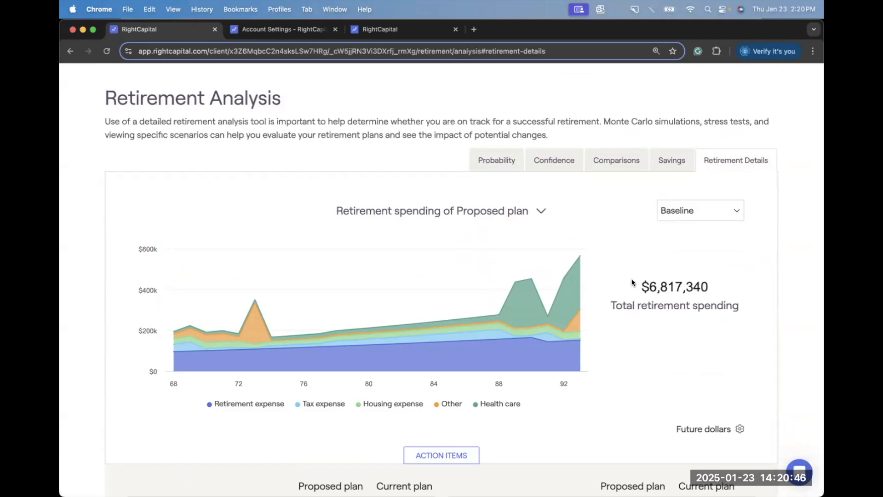
# Hide tax, housing, other and health care expenses in the spending chart and examine the retirement expense trend.
pyautogui.click(322, 404)
pyautogui.click(384, 405)
pyautogui.click(450, 403)
pyautogui.click(500, 403)
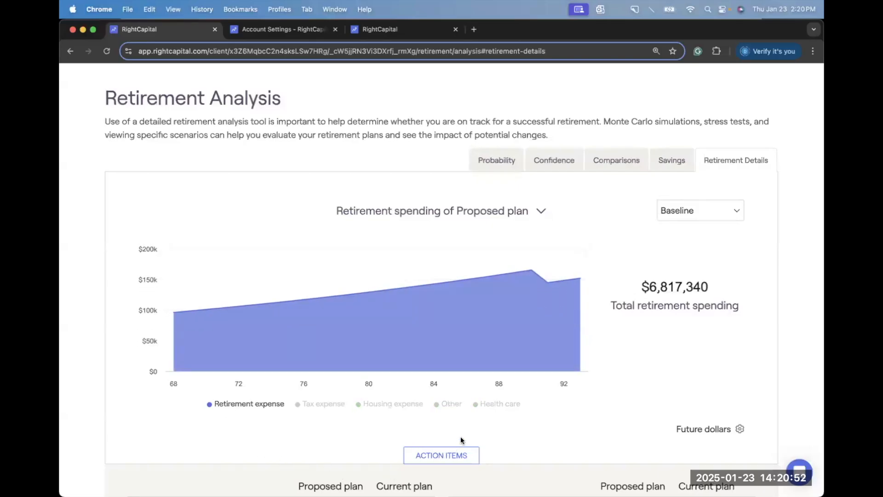
pyautogui.scroll(-1, 460, 436)
pyautogui.scroll(-6, 461, 436)
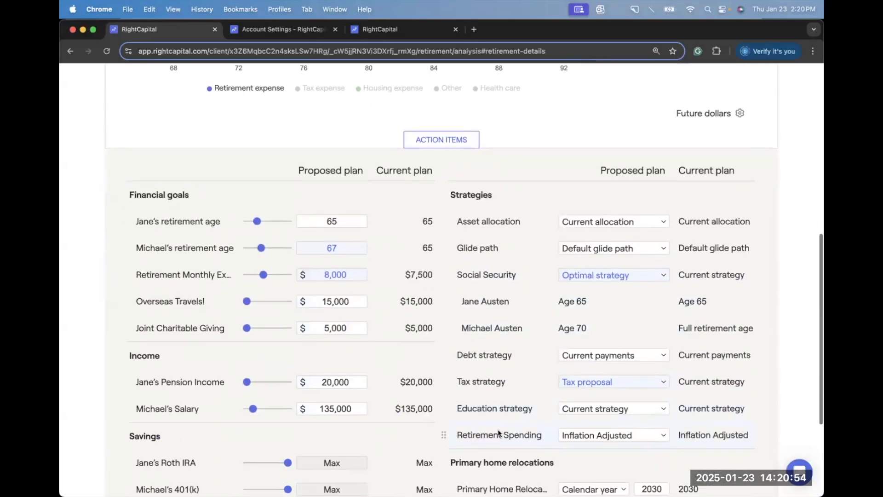
pyautogui.scroll(1, 511, 429)
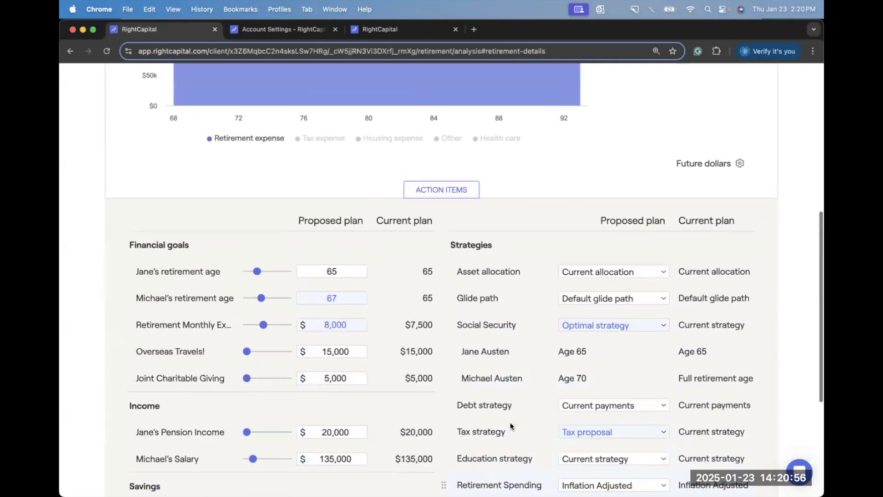
pyautogui.scroll(2, 510, 426)
pyautogui.moveTo(213, 184)
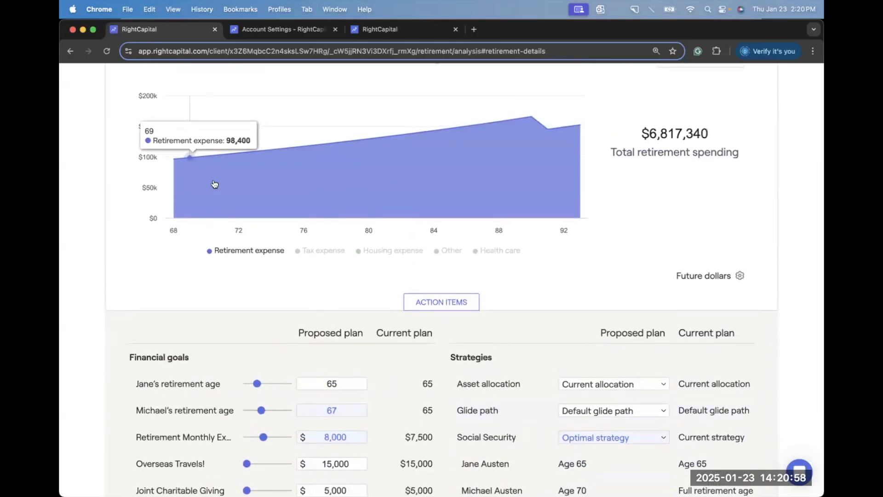
# Set the proposed plan's Retirement Spending to Retirement Spending Stages and refresh the analysis.
pyautogui.scroll(-5, 414, 363)
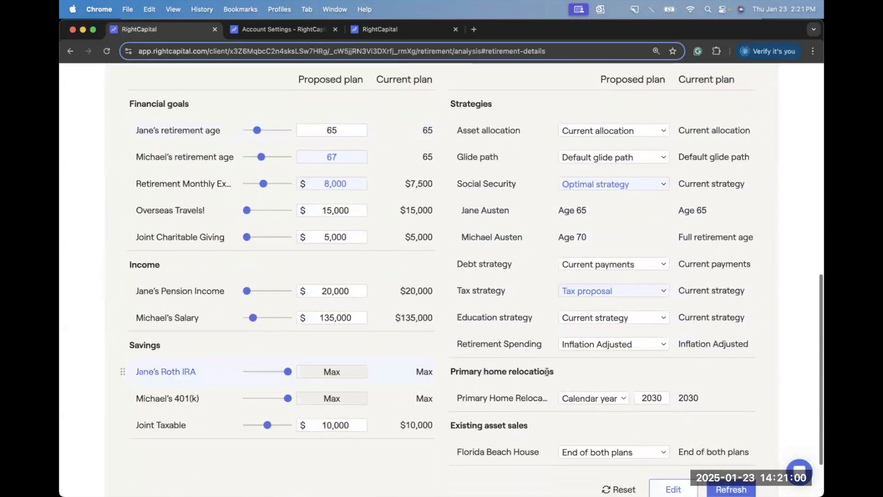
pyautogui.click(577, 346)
pyautogui.click(579, 371)
pyautogui.scroll(-1, 699, 405)
pyautogui.click(730, 460)
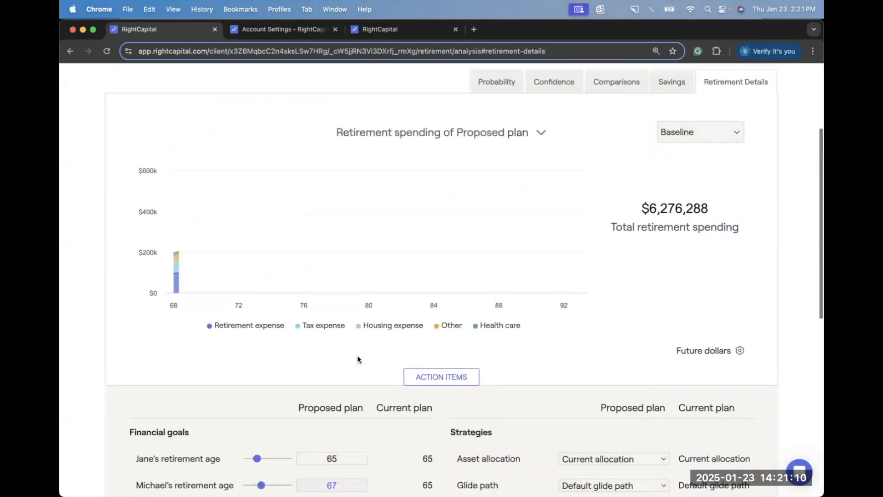
# Isolate Retirement expense in the refreshed spending chart and examine the staged spending reductions across ages.
pyautogui.click(325, 326)
pyautogui.click(410, 327)
pyautogui.click(457, 326)
pyautogui.click(478, 326)
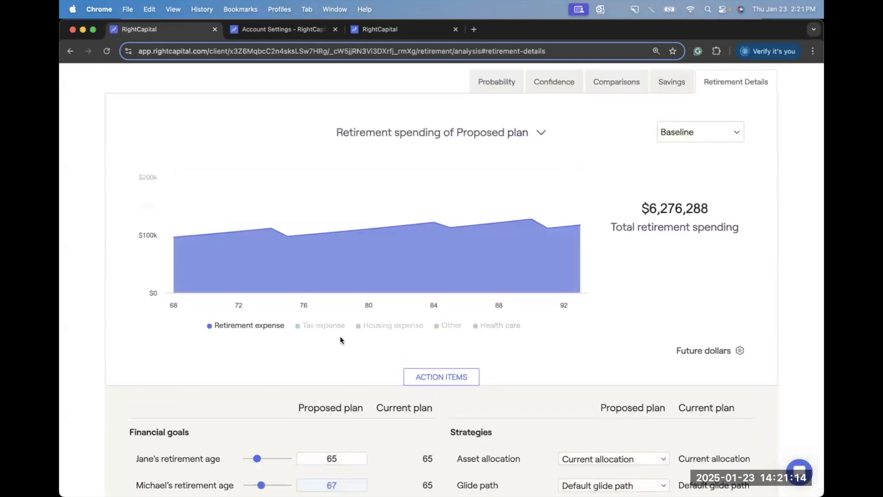
pyautogui.moveTo(243, 222)
pyautogui.moveTo(271, 214)
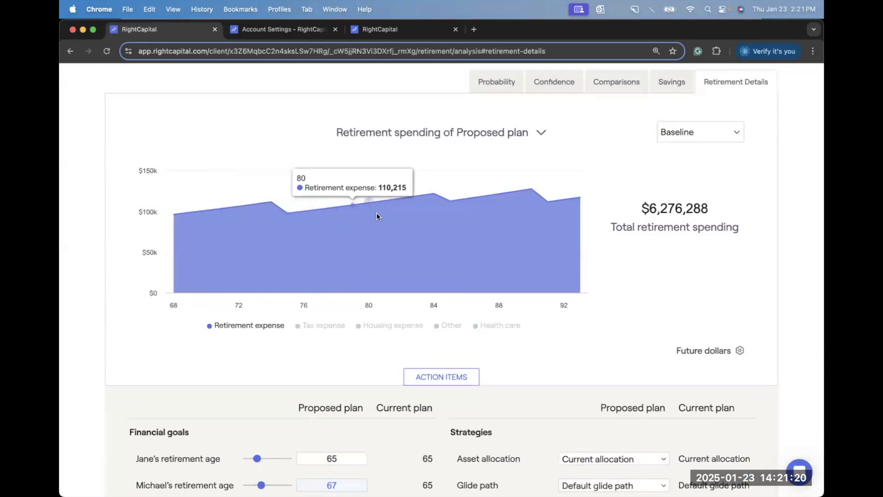
pyautogui.moveTo(454, 209)
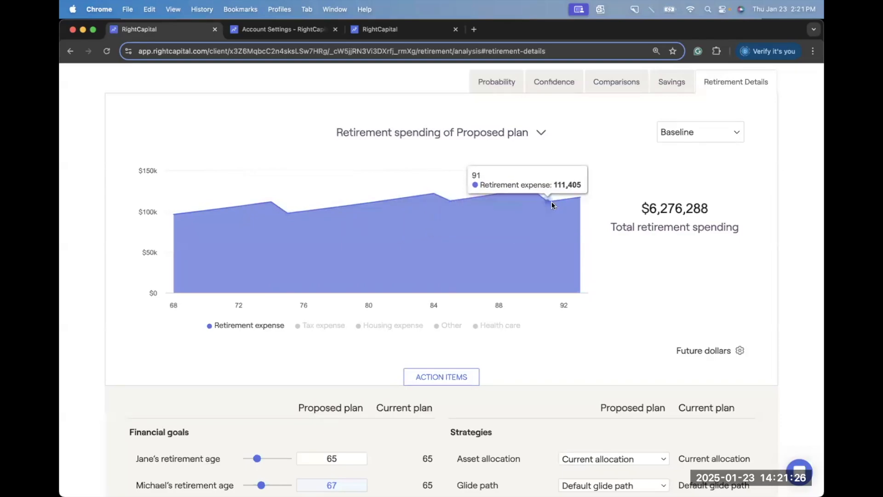
# Check the proposed plan's action items and return to the Probability view of the Retirement Analysis.
pyautogui.scroll(-1, 603, 246)
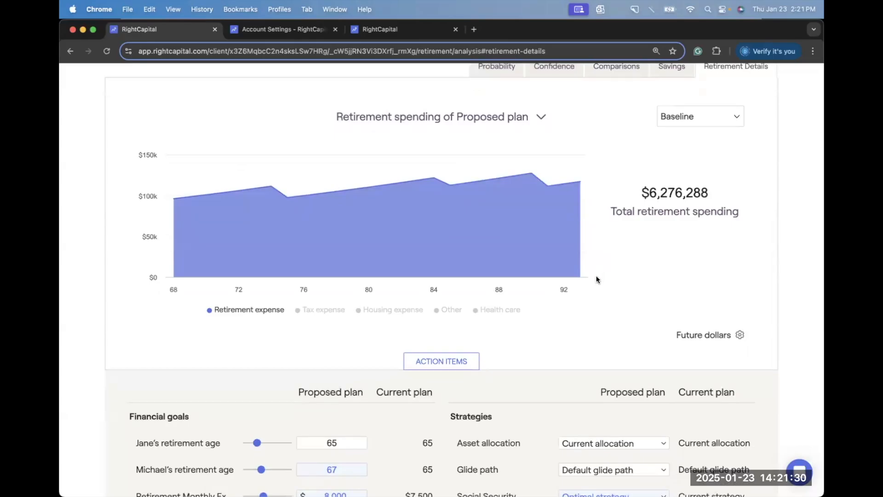
pyautogui.scroll(-10, 597, 279)
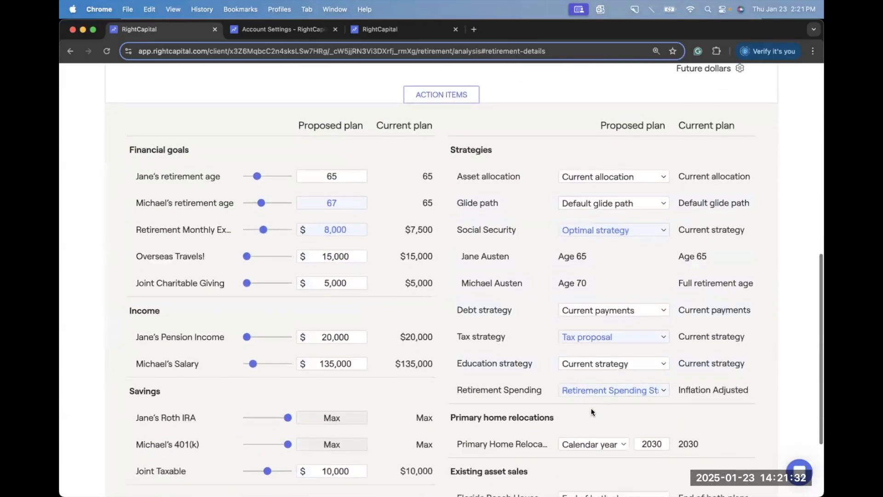
pyautogui.scroll(11, 606, 374)
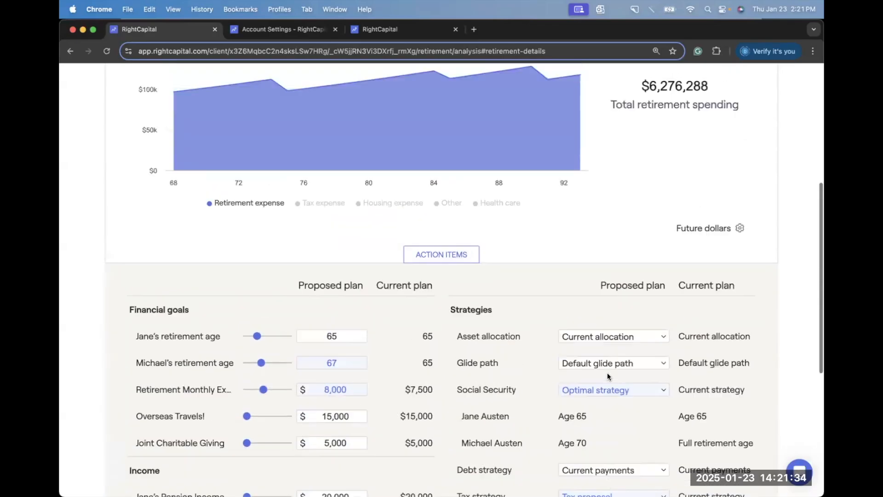
pyautogui.scroll(1, 625, 274)
pyautogui.click(512, 133)
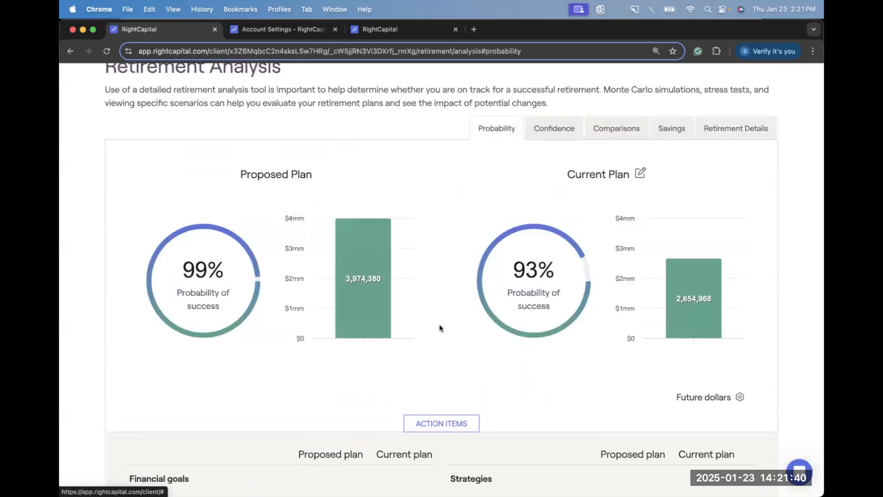
# Revisit the Retirement Spending options, keeping Retirement Spending Stages, and compare the proposed and current plans' probability of success.
pyautogui.scroll(-8, 440, 328)
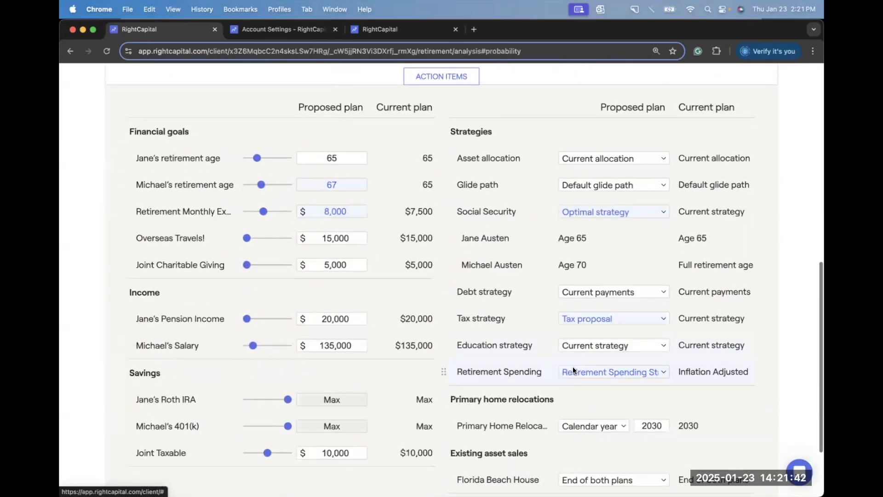
pyautogui.click(579, 370)
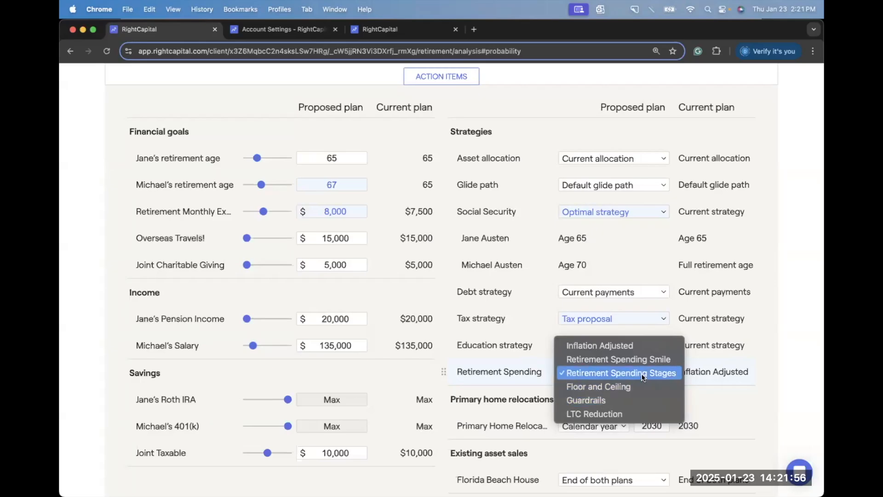
pyautogui.click(777, 365)
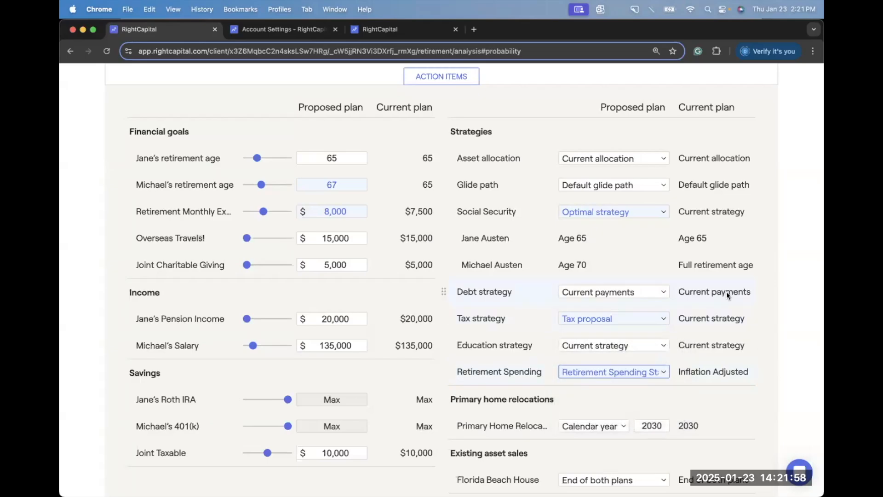
pyautogui.scroll(5, 727, 291)
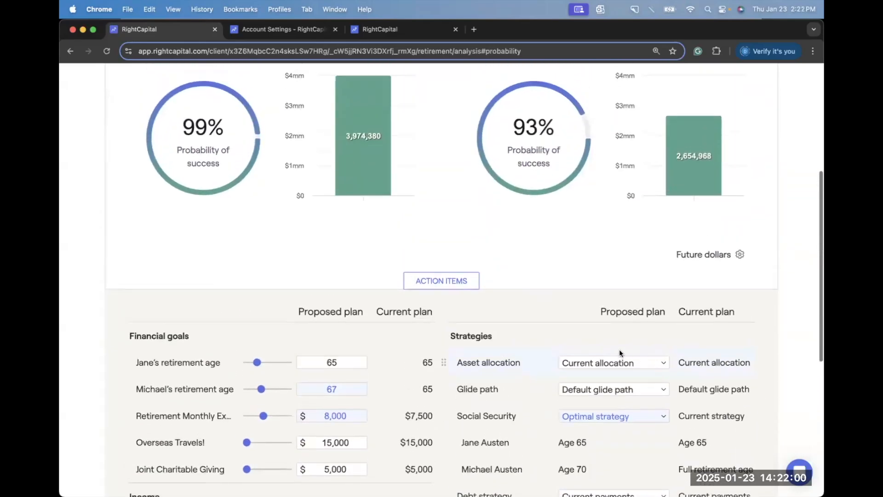
pyautogui.scroll(3, 521, 320)
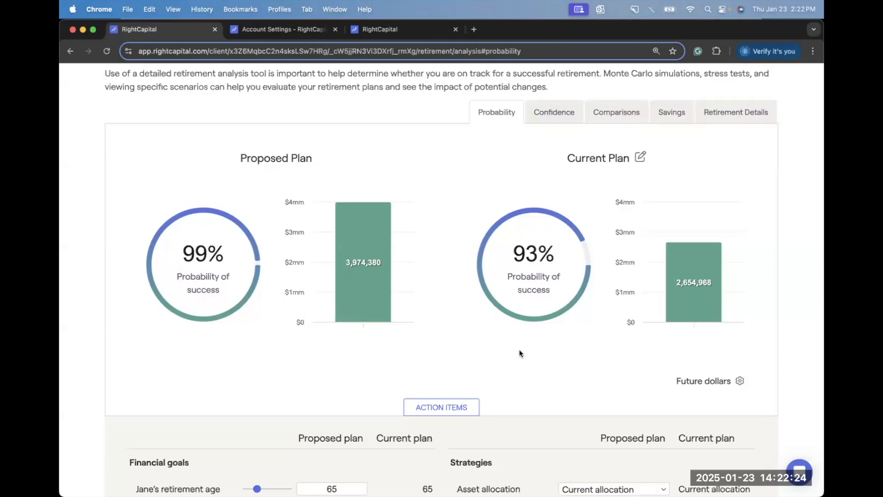
# Review the action items, comparing the proposed plan's financial goals, income, savings and strategies with those of the current plan.
pyautogui.scroll(-4, 520, 353)
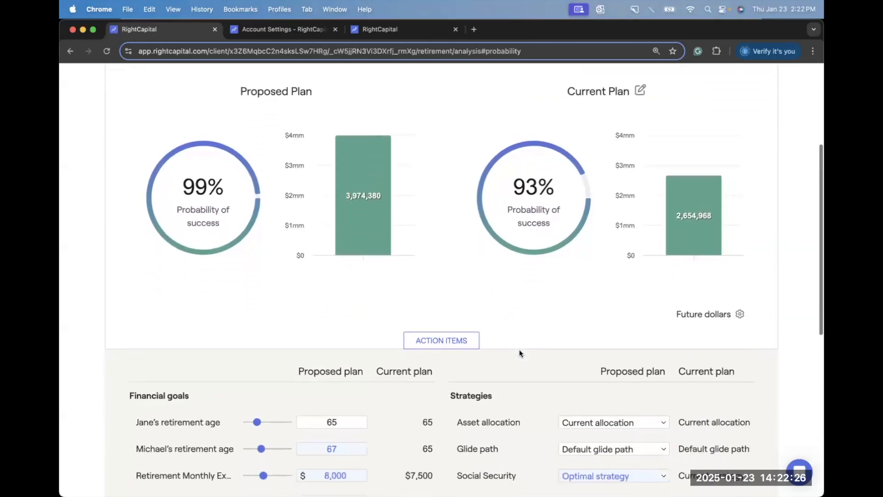
pyautogui.scroll(-6, 519, 350)
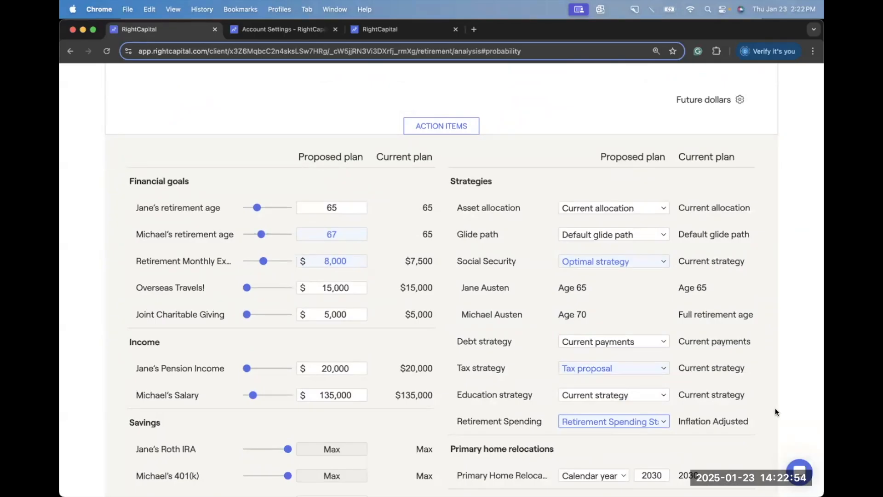
pyautogui.scroll(-3, 437, 285)
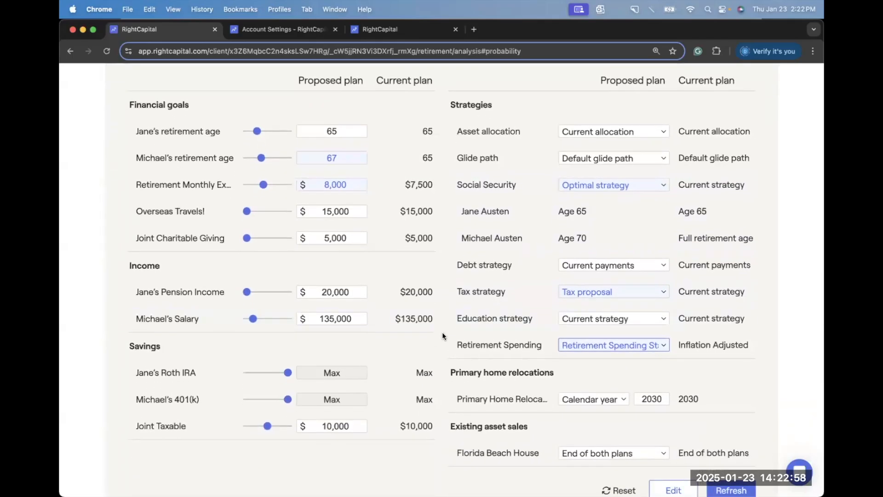
pyautogui.scroll(10, 443, 336)
pyautogui.scroll(-5, 443, 335)
pyautogui.scroll(-4, 443, 332)
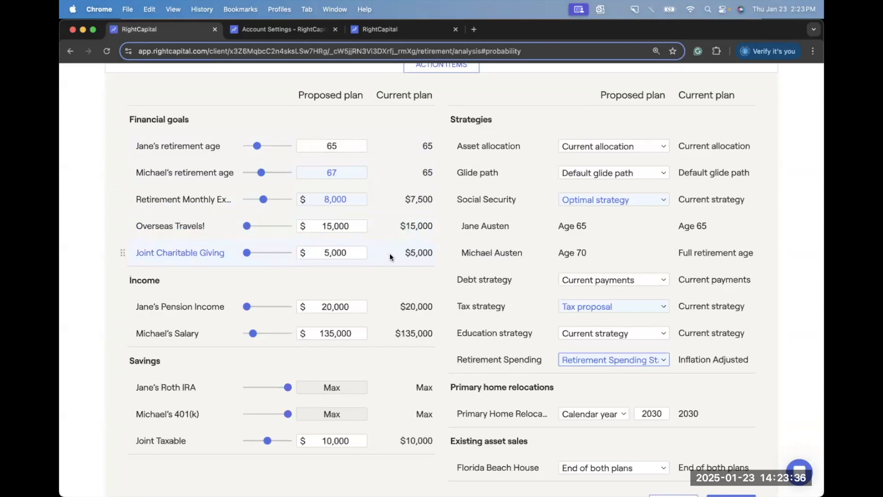
# Add both spouses' retirement healthcare costs to the Financial goals shown in the plan's action items.
pyautogui.scroll(-4, 447, 264)
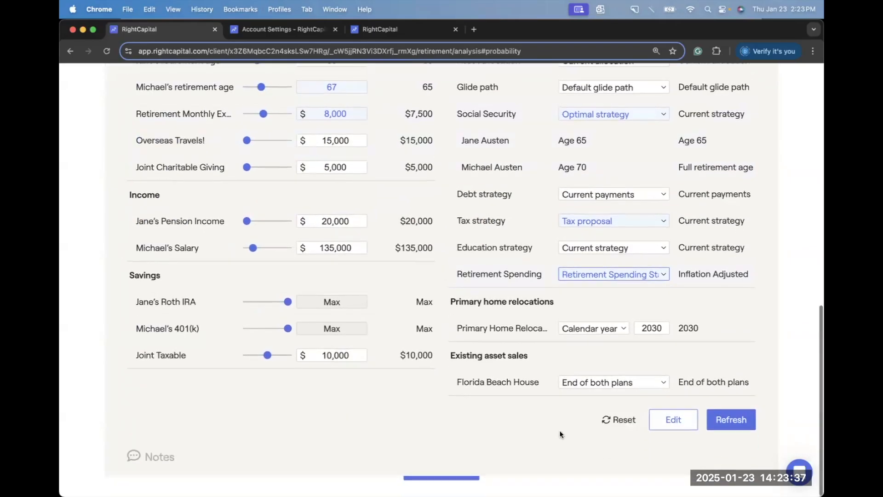
pyautogui.click(668, 426)
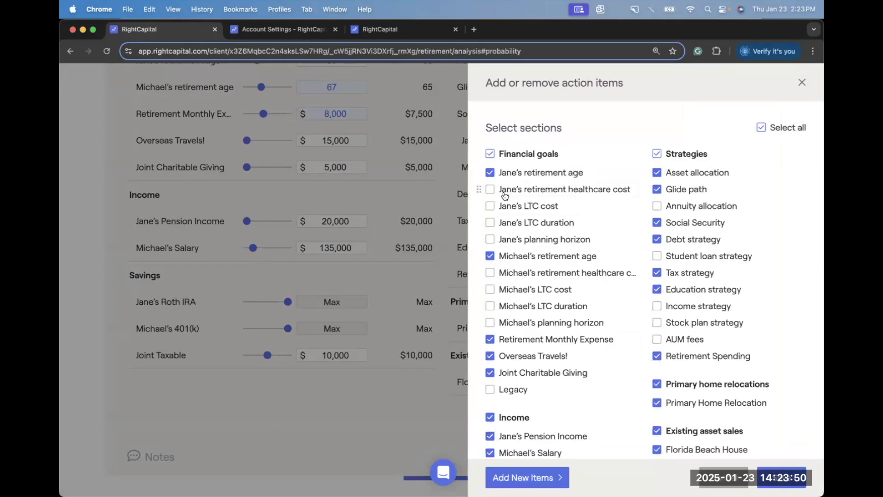
pyautogui.click(532, 192)
pyautogui.click(530, 272)
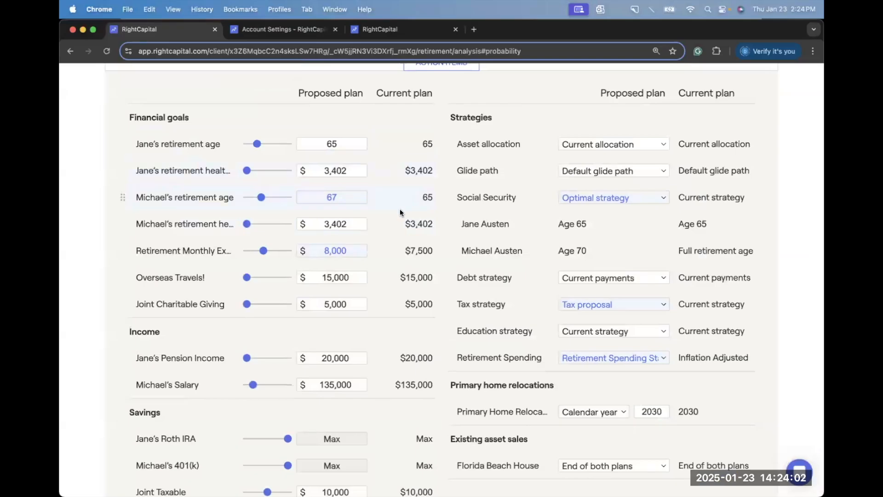
# Set the first spouse's retirement healthcare cost in the proposed plan to $5,000 and check the recalculated probability of success.
pyautogui.scroll(1, 399, 209)
pyautogui.click(348, 184)
pyautogui.write('5,000')
pyautogui.press('Return')
pyautogui.scroll(3, 315, 222)
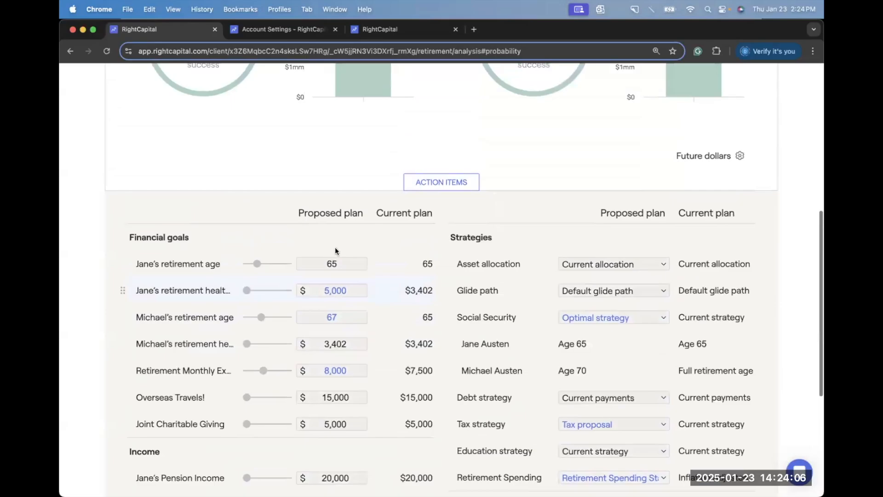
pyautogui.scroll(3, 368, 276)
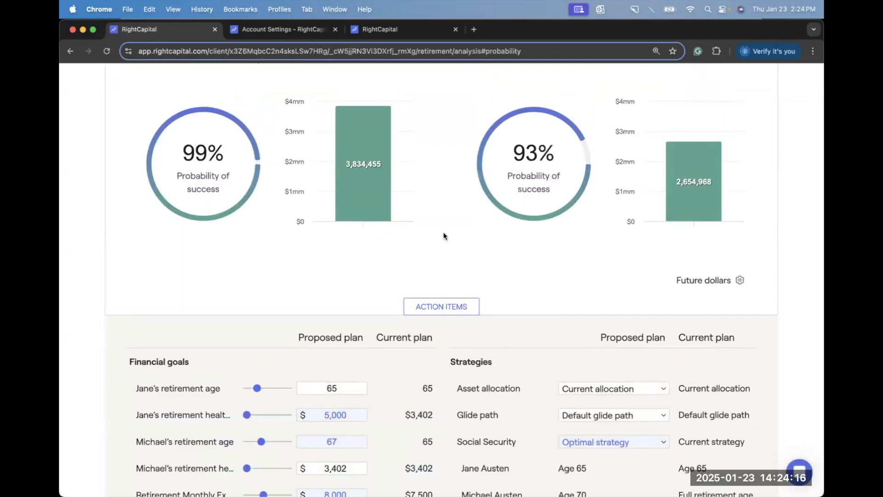
# On the Dashboard Snapshot, move the Balance Sheet card above the metric tiles and place Net worth after Effective federal tax rate.
pyautogui.scroll(5, 444, 236)
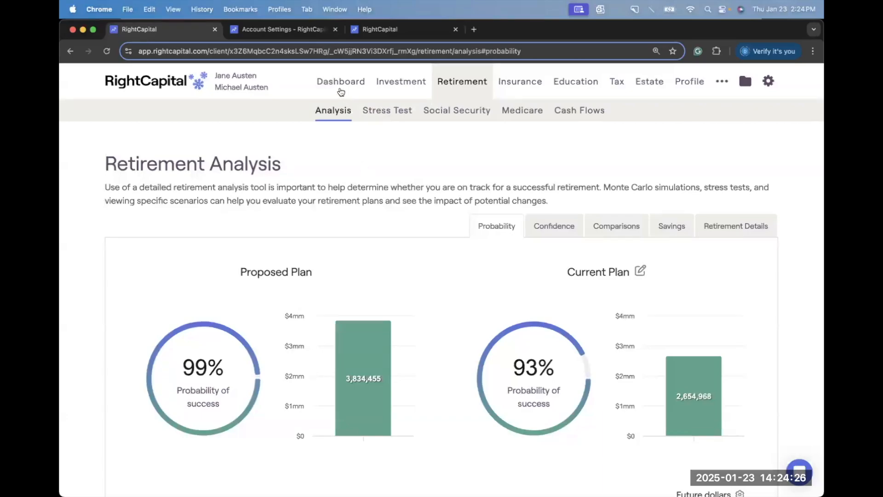
pyautogui.click(341, 91)
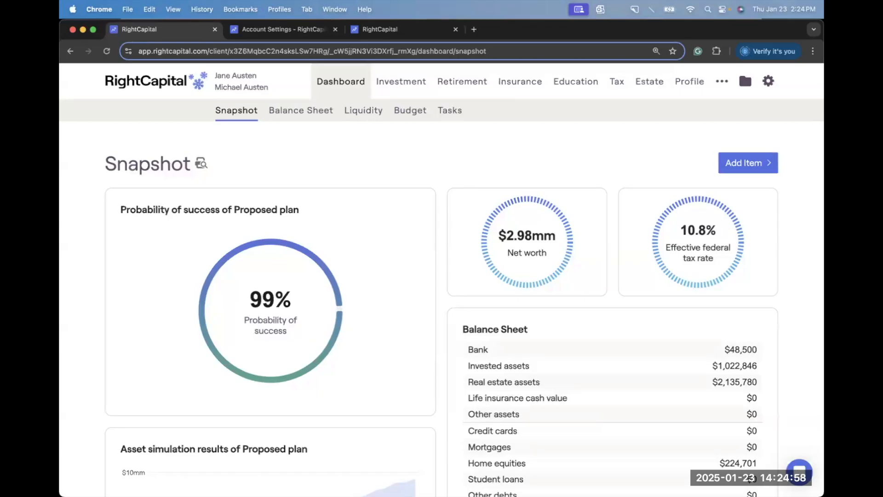
pyautogui.moveTo(742, 341)
pyautogui.moveTo(629, 318); pyautogui.dragTo(595, 280)
pyautogui.scroll(-2, 595, 281)
pyautogui.scroll(-2, 595, 281)
pyautogui.moveTo(529, 350); pyautogui.dragTo(719, 353)
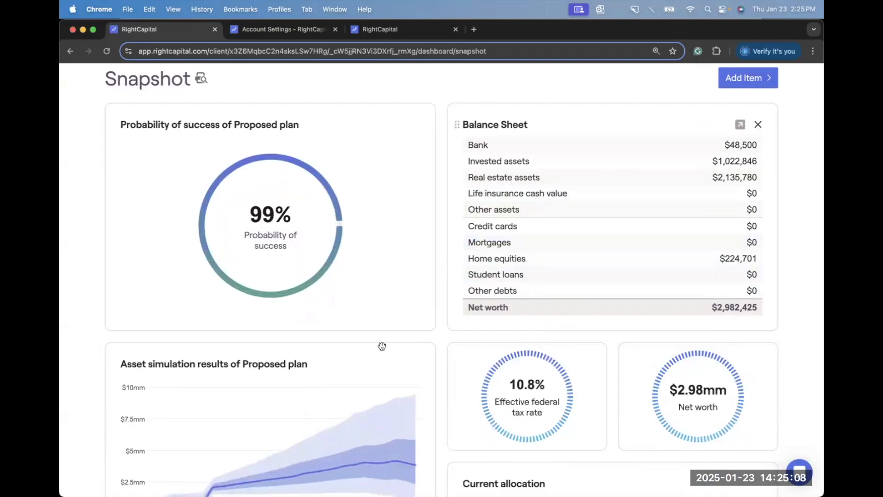
# Delete the empty Notes card from the Snapshot.
pyautogui.scroll(-2, 461, 362)
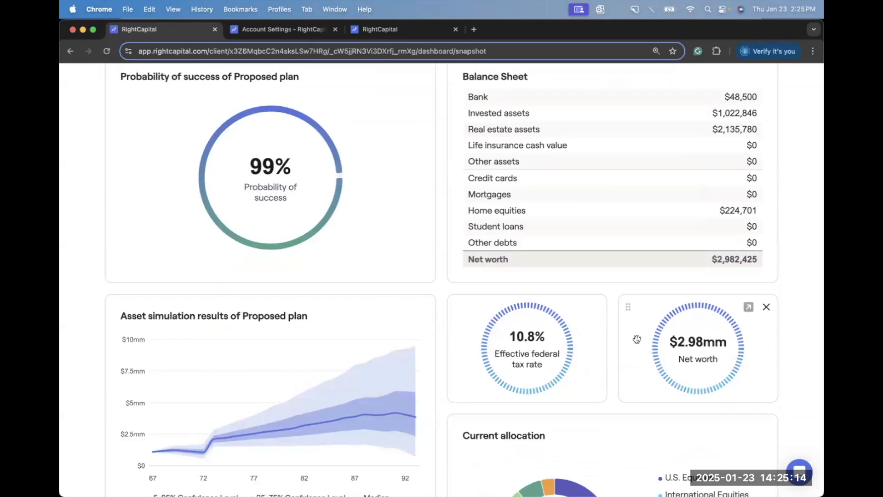
pyautogui.scroll(-10, 637, 340)
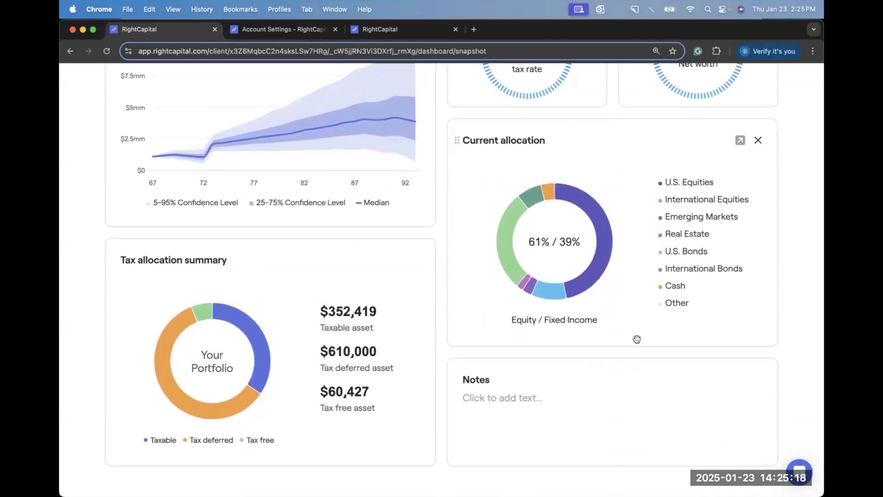
pyautogui.click(758, 380)
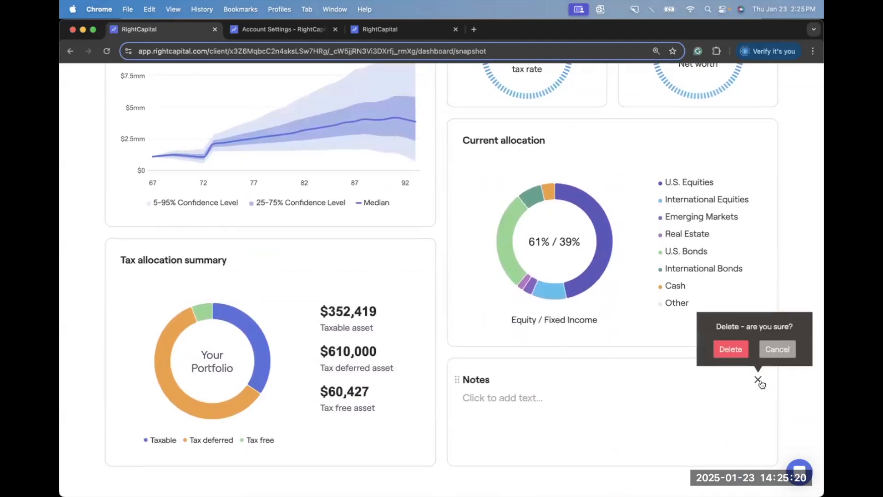
pyautogui.click(729, 353)
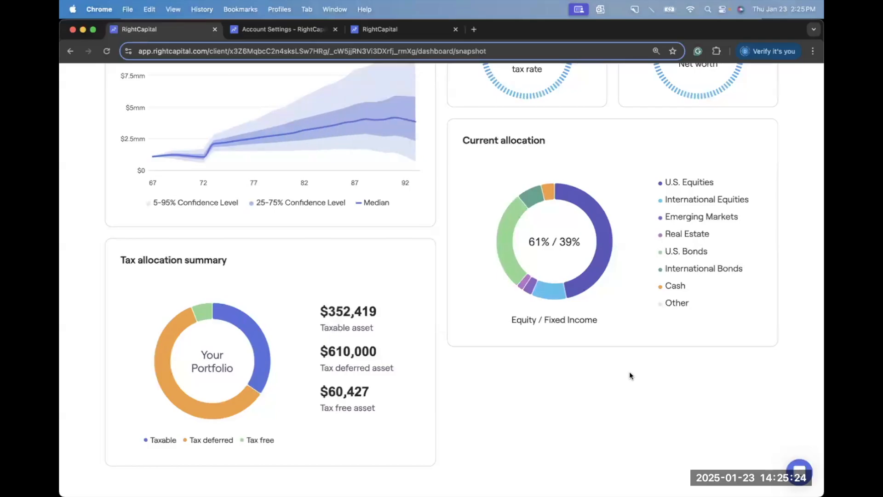
# Add the Withdrawal rate key metric to the Snapshot.
pyautogui.scroll(8, 630, 372)
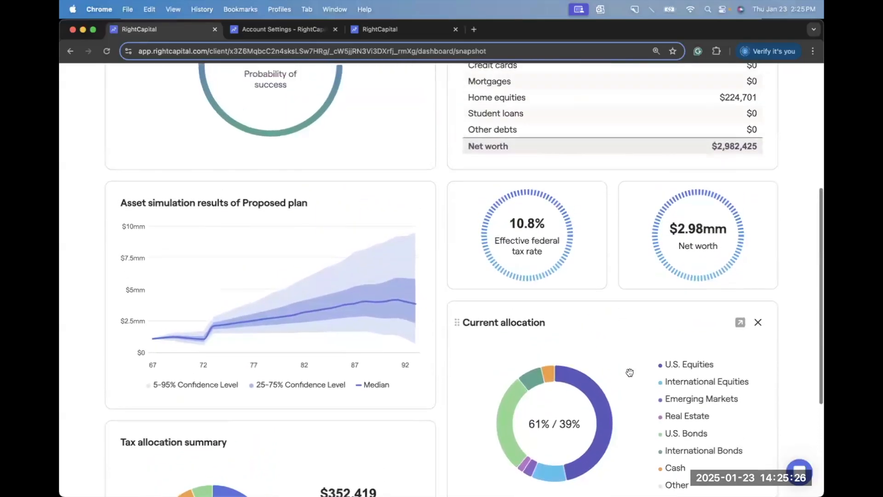
pyautogui.scroll(3, 630, 372)
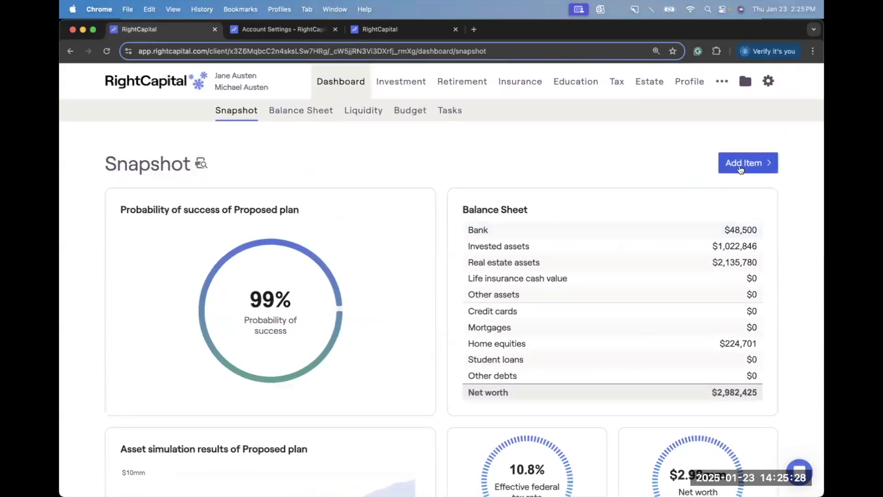
pyautogui.click(741, 163)
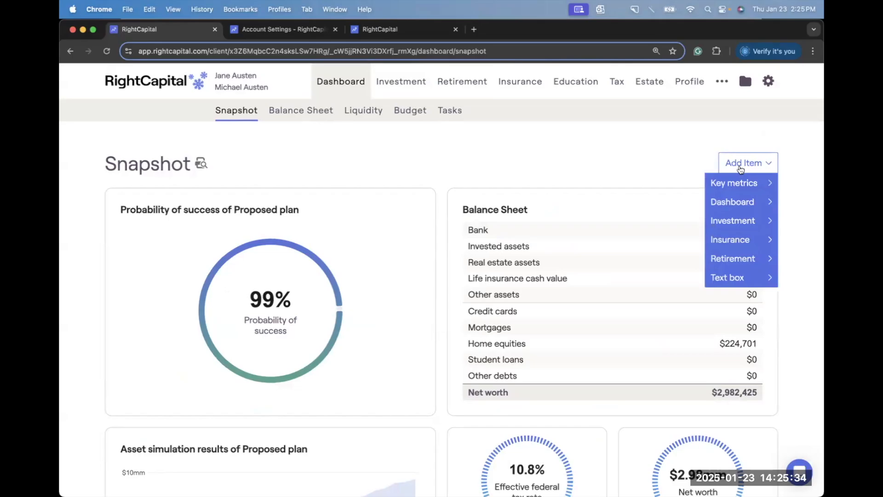
pyautogui.moveTo(742, 179)
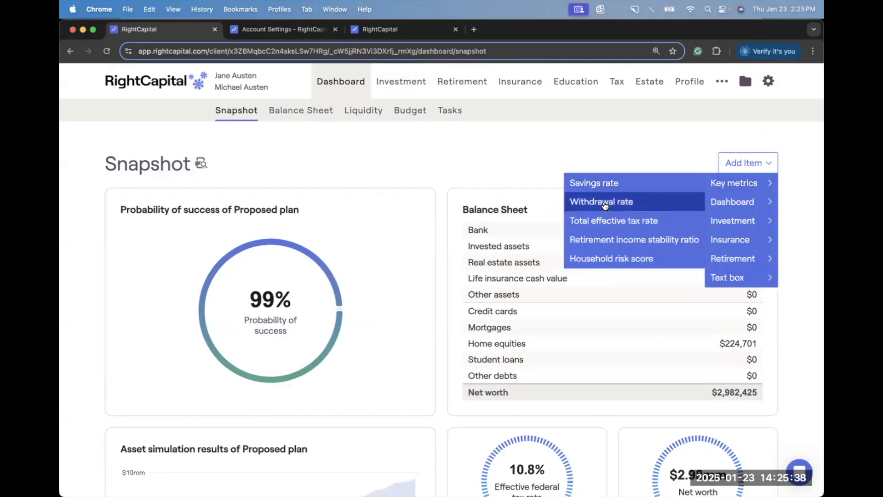
pyautogui.click(604, 202)
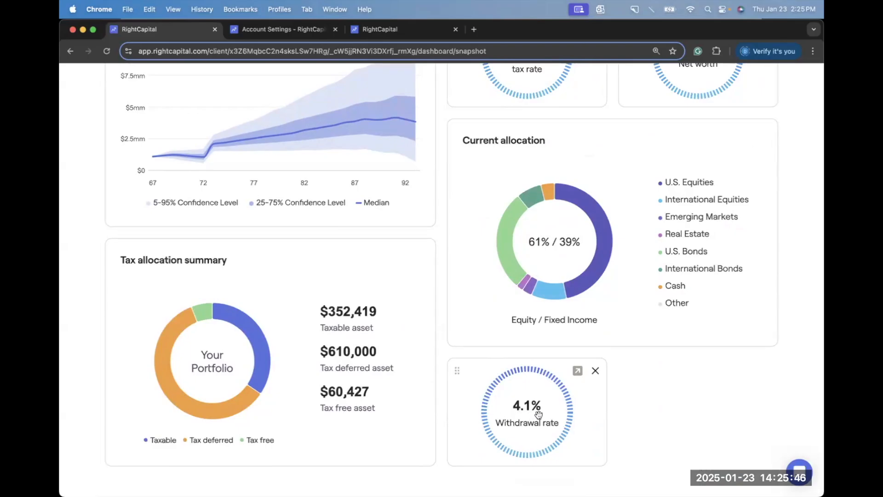
# Add the retirement Income sources chart to the Snapshot and inspect its bars for the early retirement years.
pyautogui.scroll(10, 592, 404)
pyautogui.scroll(2, 615, 397)
pyautogui.click(732, 154)
pyautogui.moveTo(734, 178)
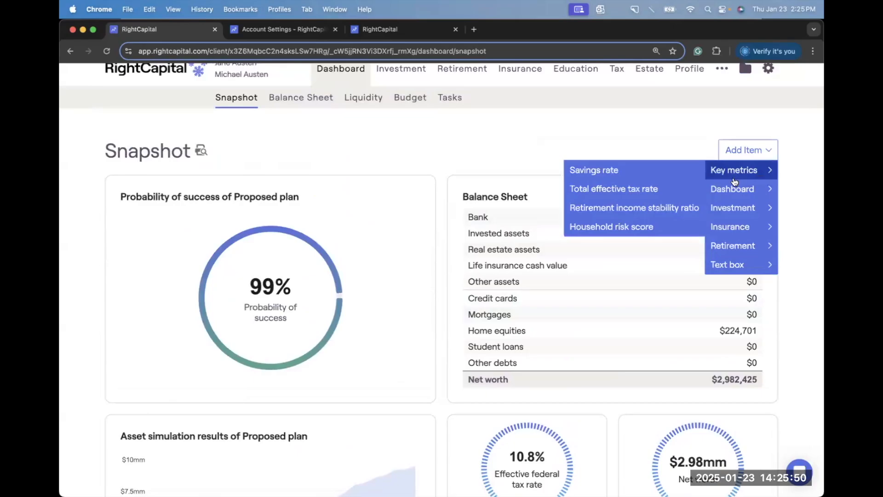
pyautogui.moveTo(739, 246)
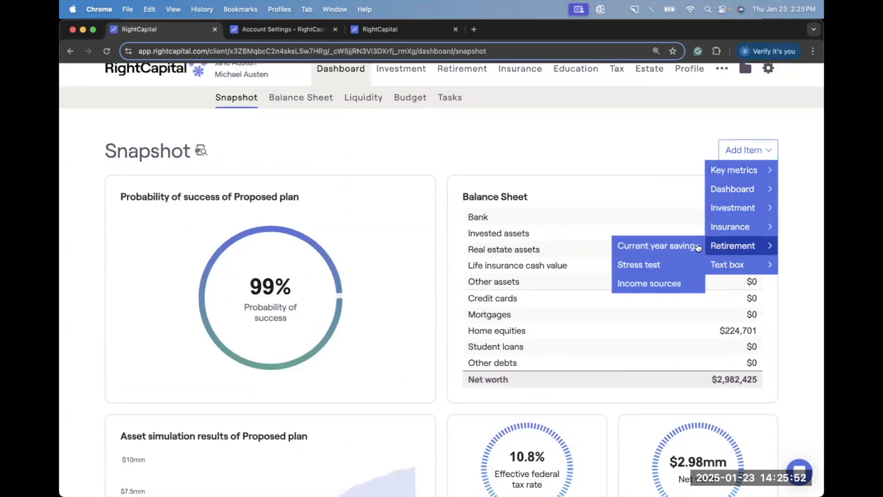
pyautogui.click(687, 283)
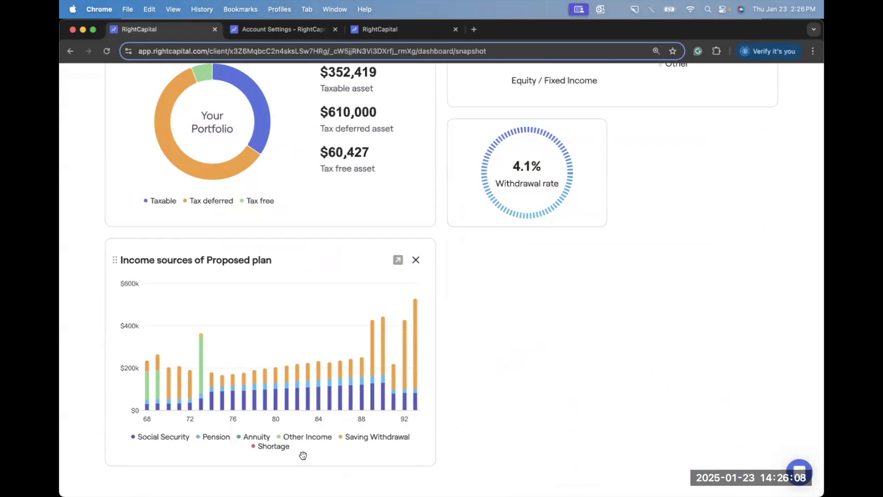
pyautogui.moveTo(177, 368)
# Look over the Snapshot's cards and open the detailed page behind the Withdrawal rate tile.
pyautogui.scroll(3, 498, 255)
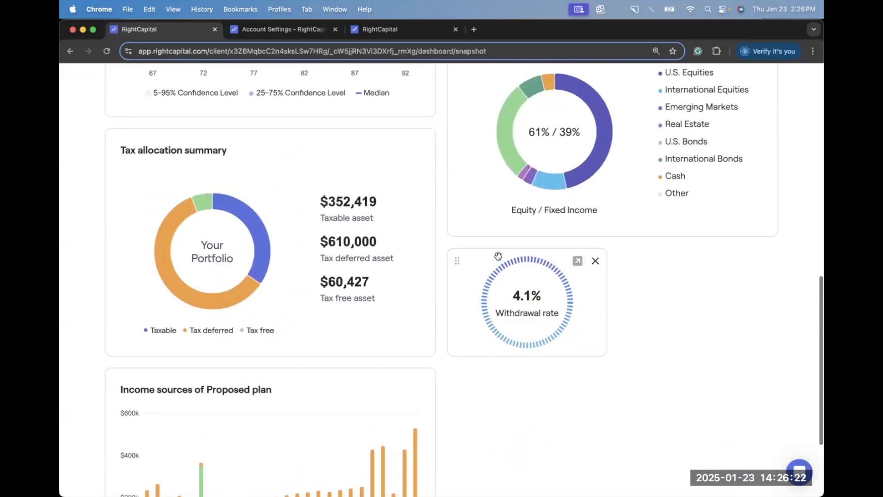
pyautogui.scroll(1, 498, 255)
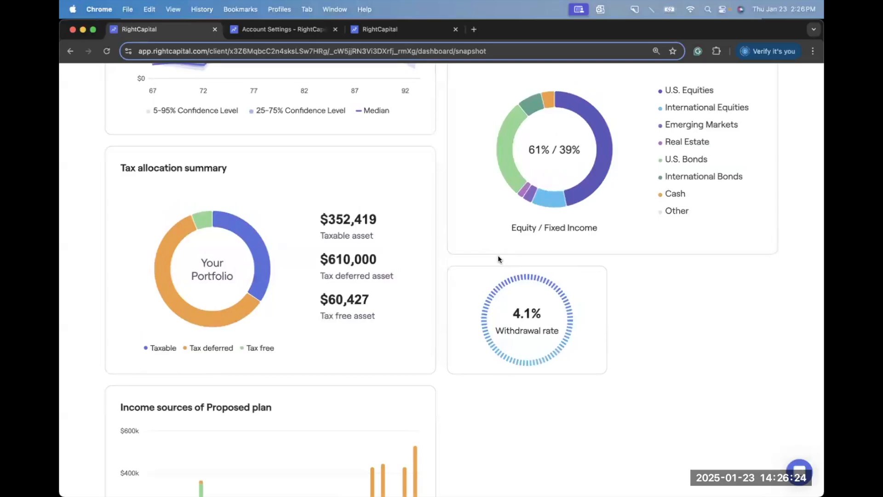
pyautogui.scroll(1, 492, 244)
pyautogui.scroll(3, 484, 226)
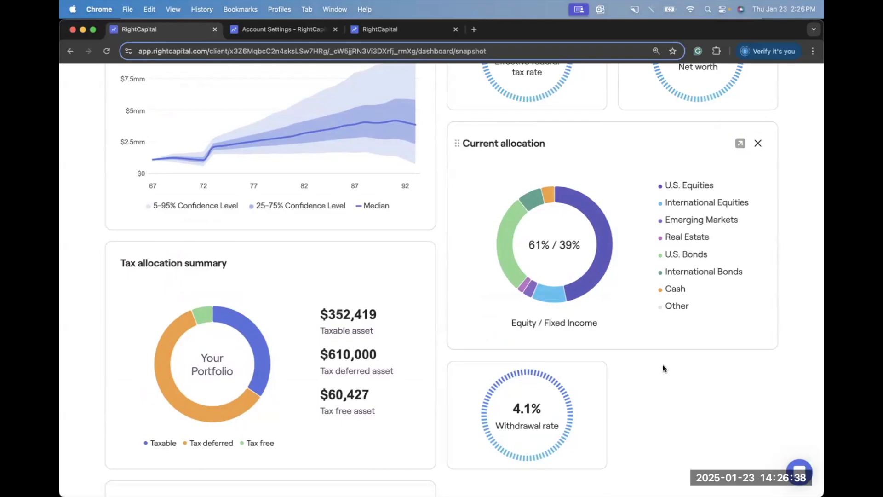
pyautogui.scroll(-3, 663, 366)
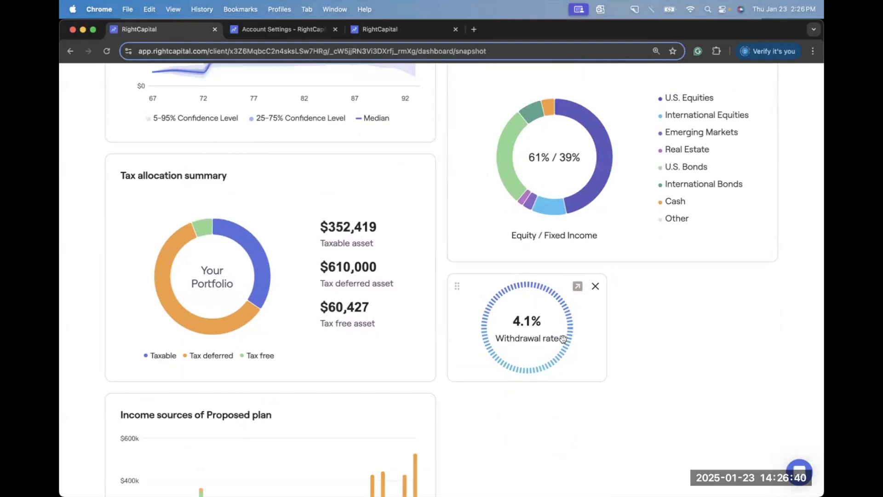
pyautogui.click(578, 287)
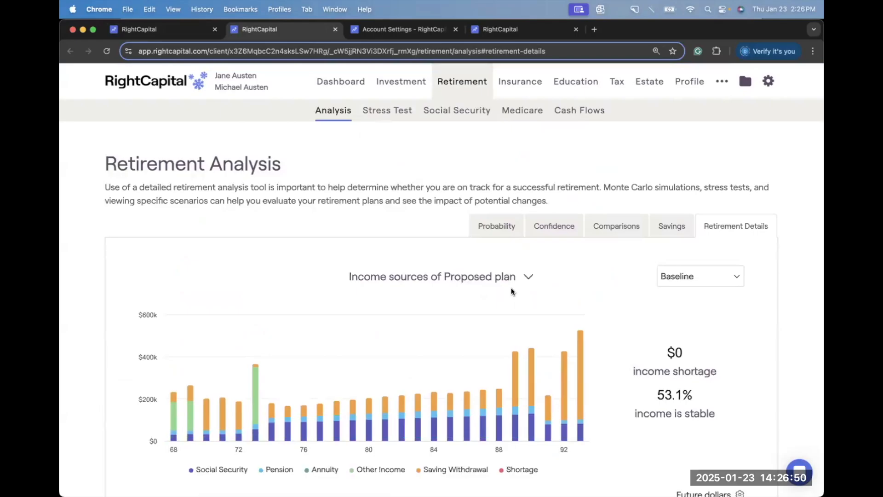
# Switch the Retirement Details chart to Withdrawal rate of Proposed plan and examine the rates by age.
pyautogui.scroll(-2, 483, 295)
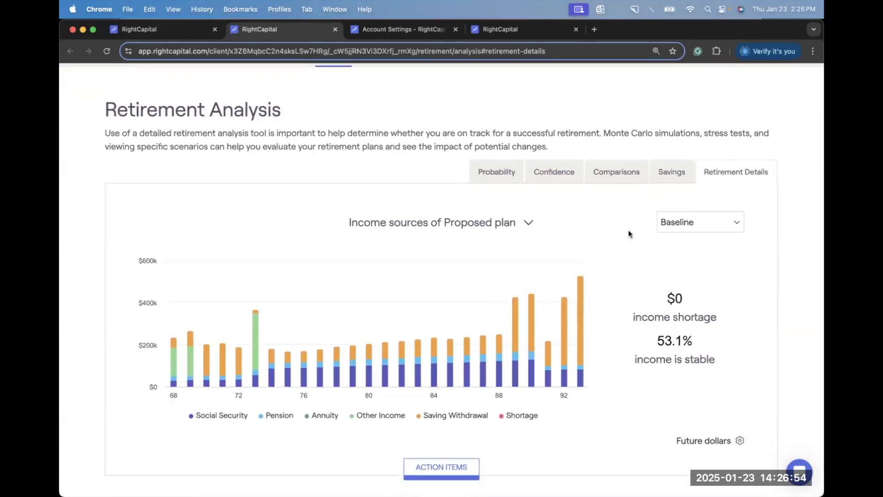
pyautogui.scroll(3, 716, 178)
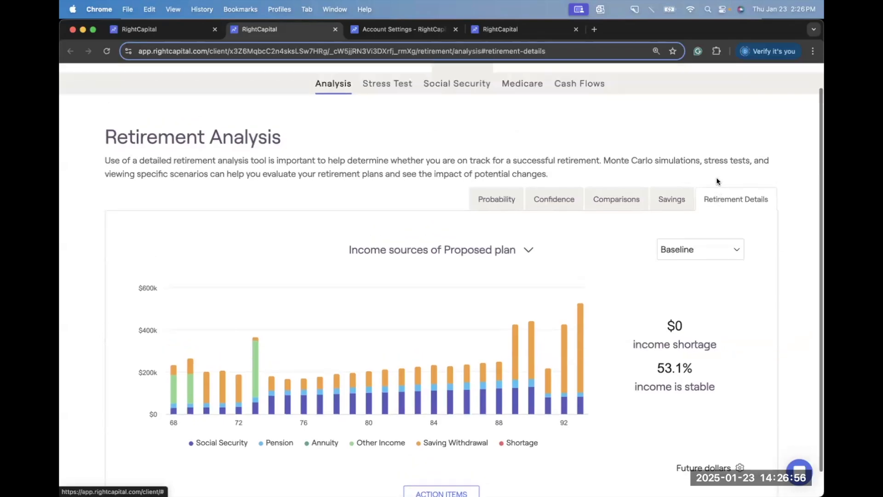
pyautogui.scroll(-3, 527, 163)
pyautogui.scroll(-1, 528, 163)
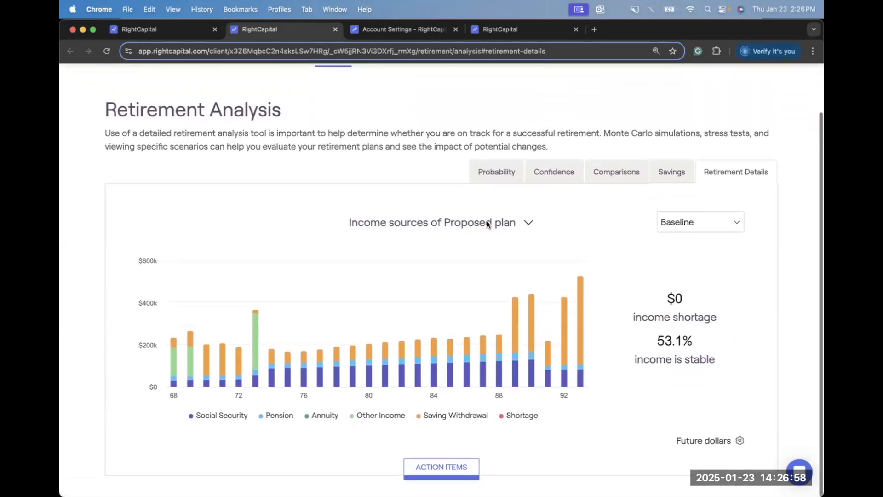
pyautogui.click(487, 222)
pyautogui.click(399, 241)
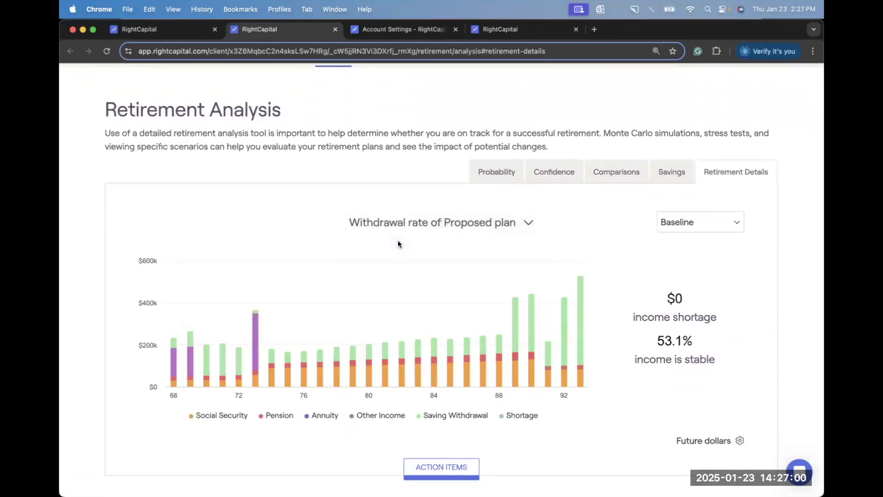
pyautogui.moveTo(168, 365)
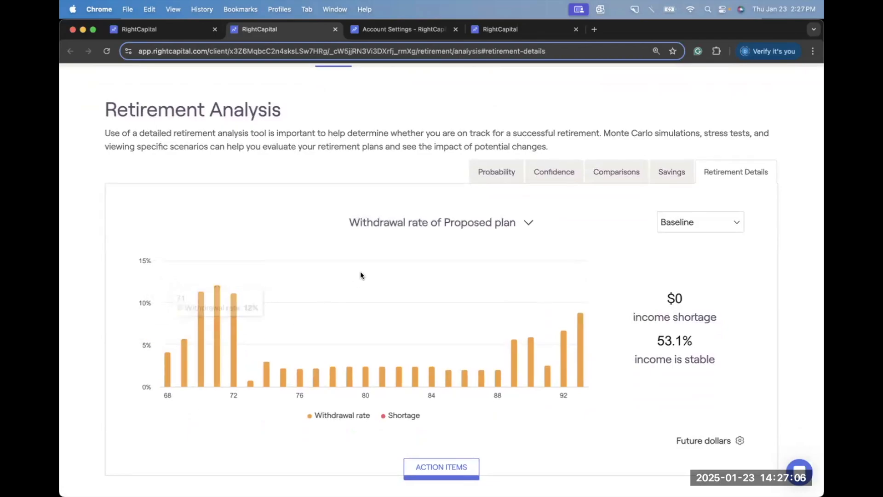
pyautogui.scroll(2, 361, 275)
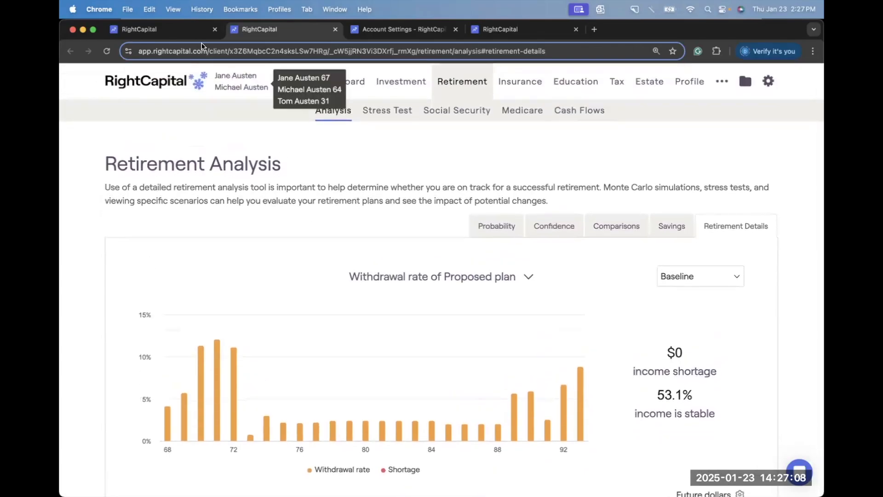
# Return to the client's Dashboard Snapshot and review its cards from the Withdrawal rate tile back up to Probability of success.
pyautogui.click(189, 29)
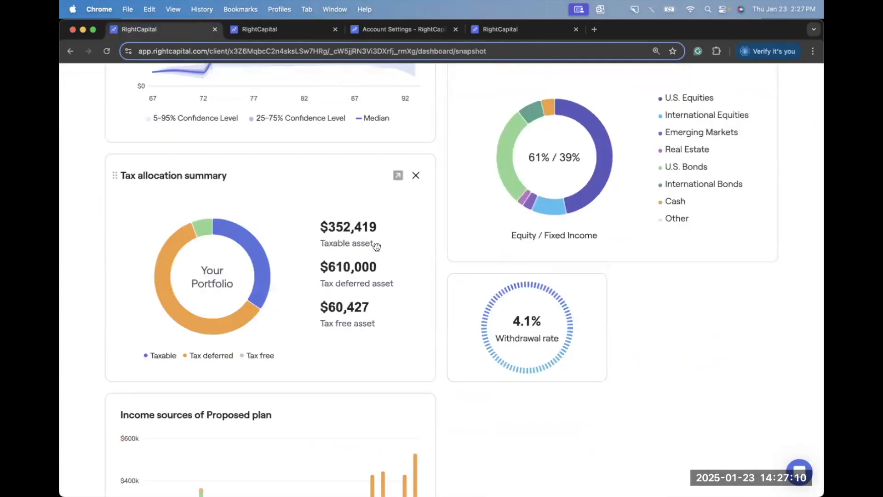
pyautogui.scroll(1, 468, 201)
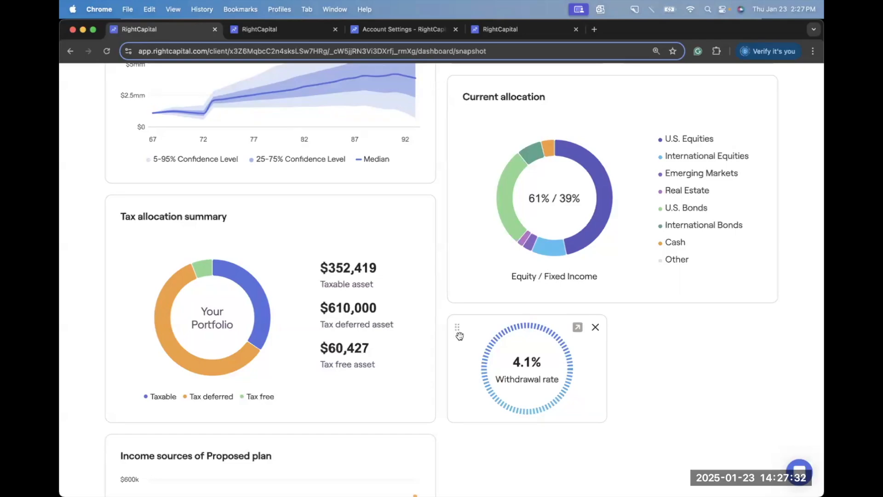
pyautogui.scroll(2, 460, 336)
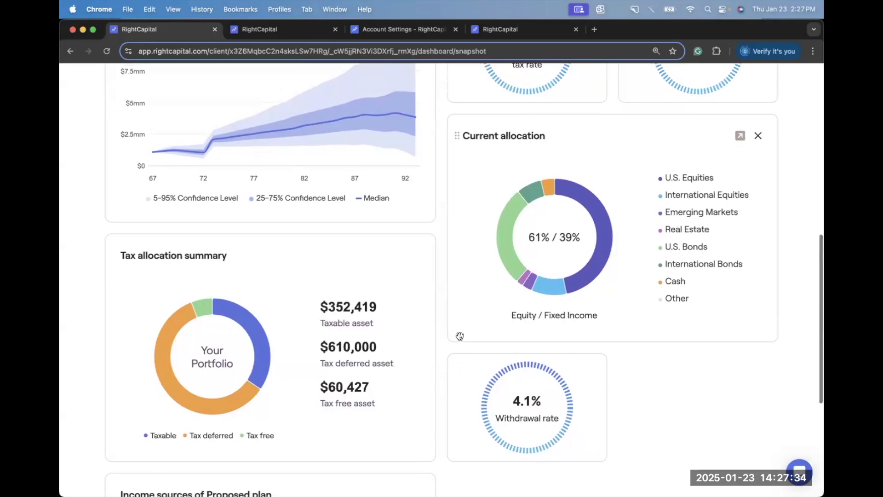
pyautogui.scroll(5, 459, 336)
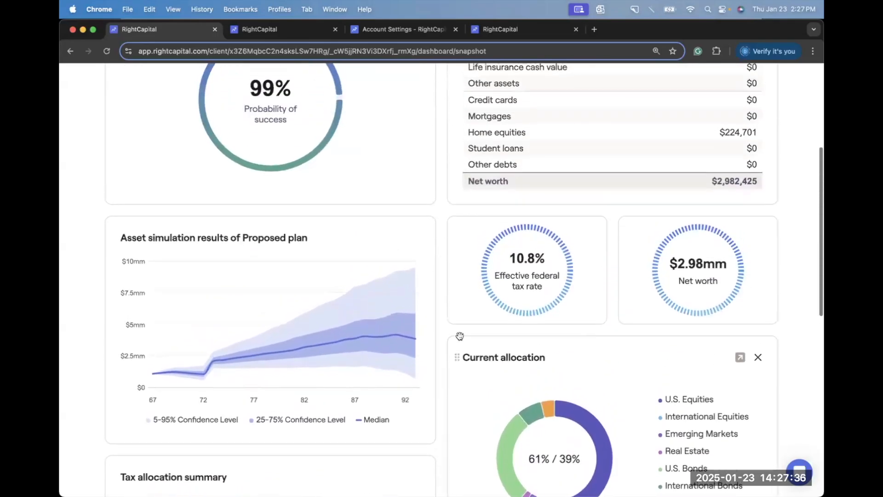
pyautogui.scroll(4, 459, 336)
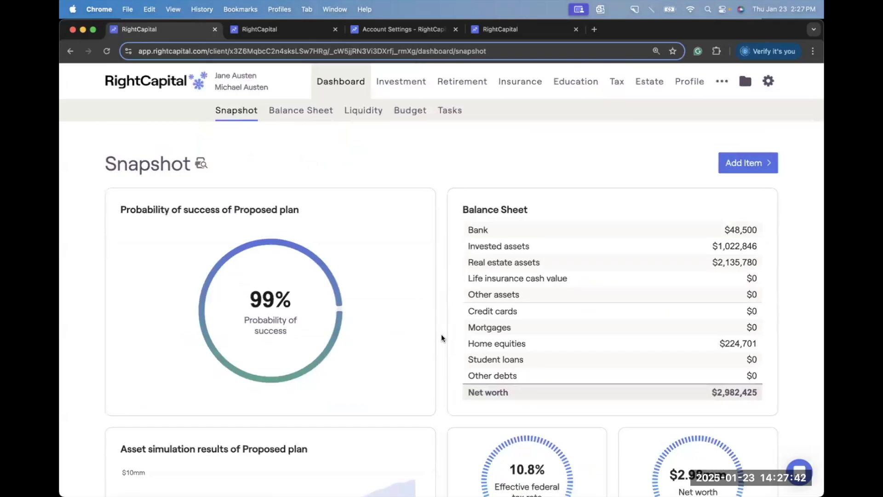
# Close the browser tabs holding the Retirement Analysis details and the Account Settings page, staying on the Snapshot.
pyautogui.moveTo(408, 349)
pyautogui.click(336, 30)
pyautogui.click(335, 29)
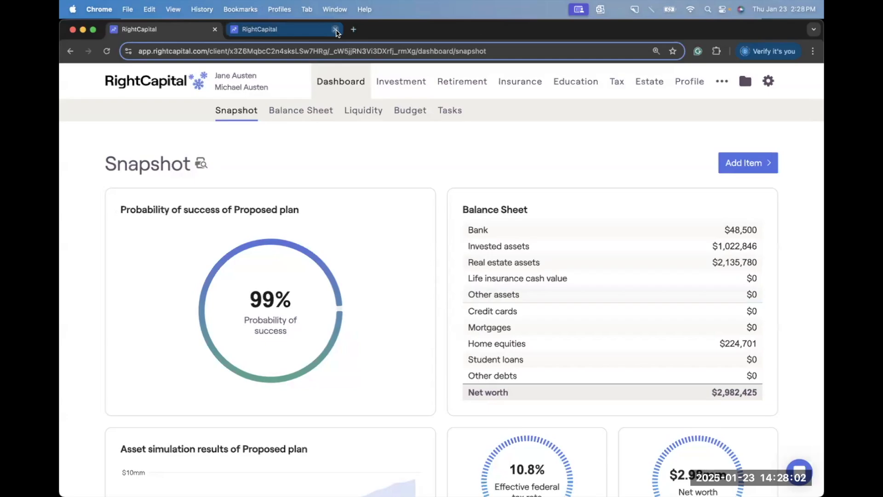
# Close the duplicate RightCapital tab and open the Snapshot templates in the advisor portal.
pyautogui.click(335, 29)
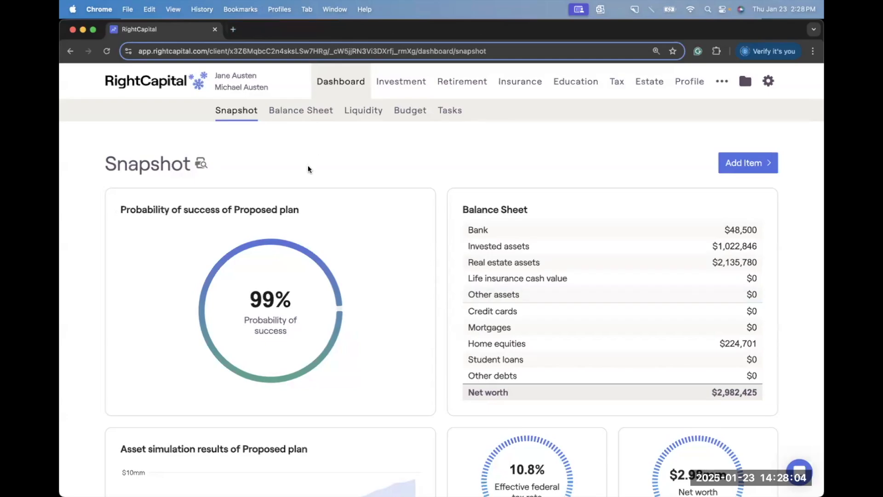
pyautogui.click(166, 85)
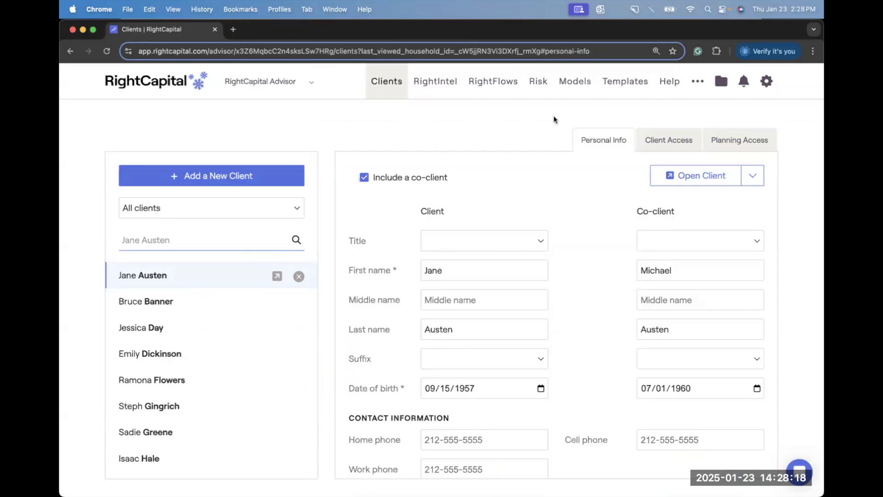
pyautogui.click(635, 95)
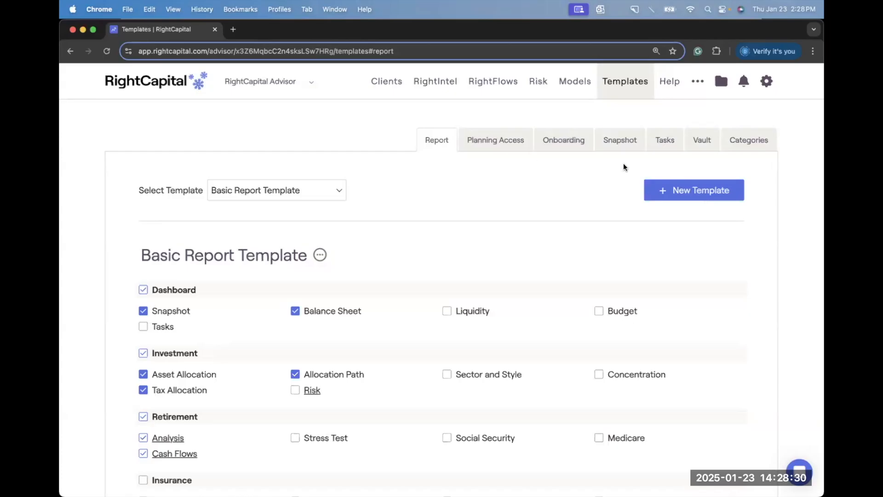
pyautogui.click(606, 150)
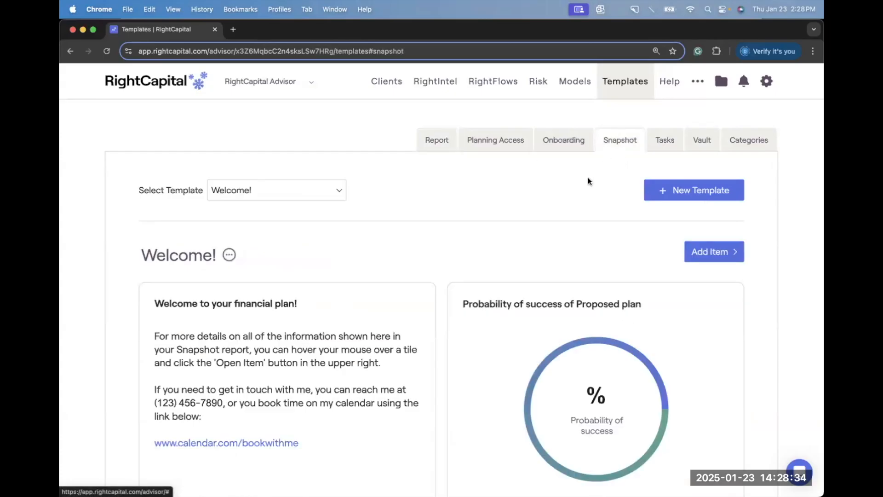
# Look through the tiles of the Welcome! Snapshot template.
pyautogui.scroll(-2, 567, 183)
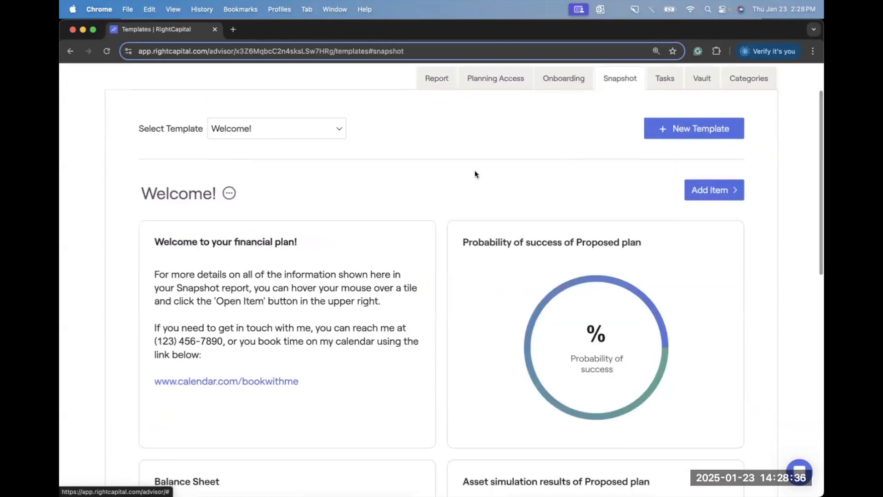
pyautogui.scroll(-1, 462, 173)
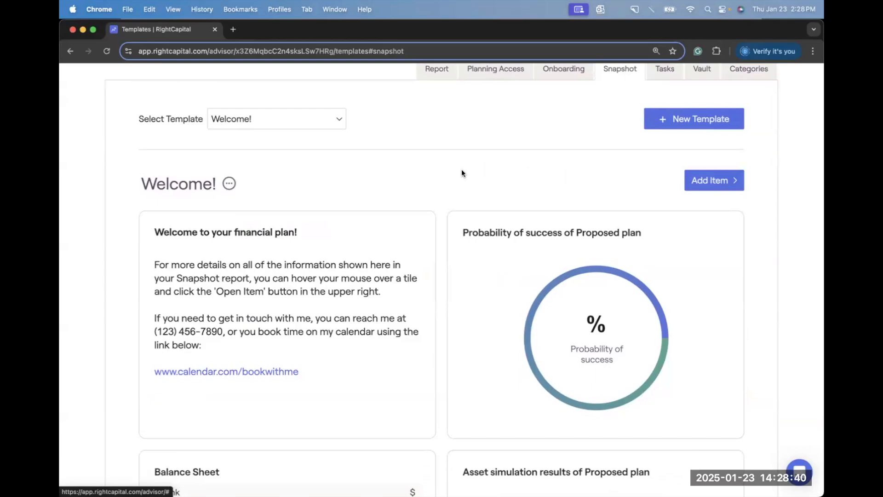
pyautogui.moveTo(420, 223)
pyautogui.click(694, 184)
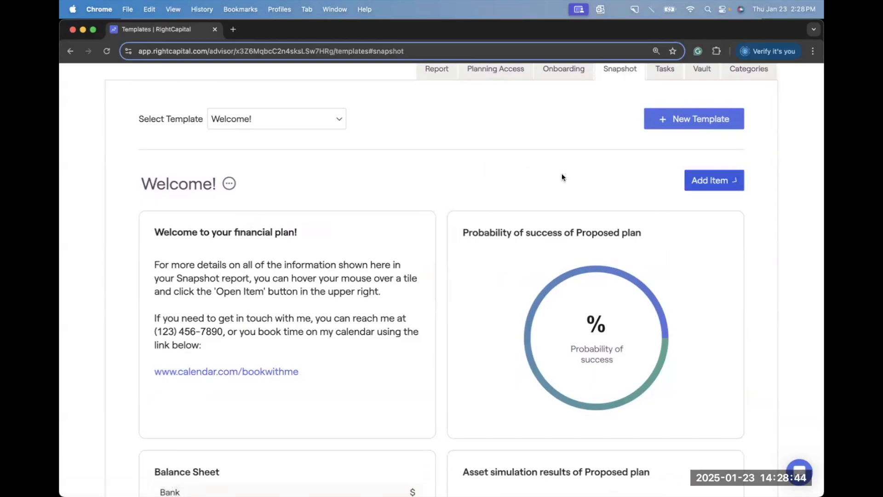
pyautogui.scroll(-1, 562, 173)
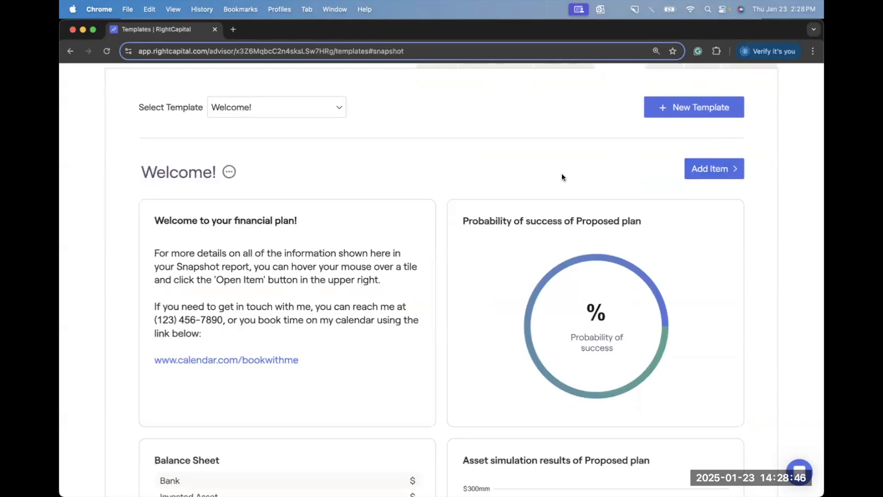
pyautogui.scroll(-10, 561, 173)
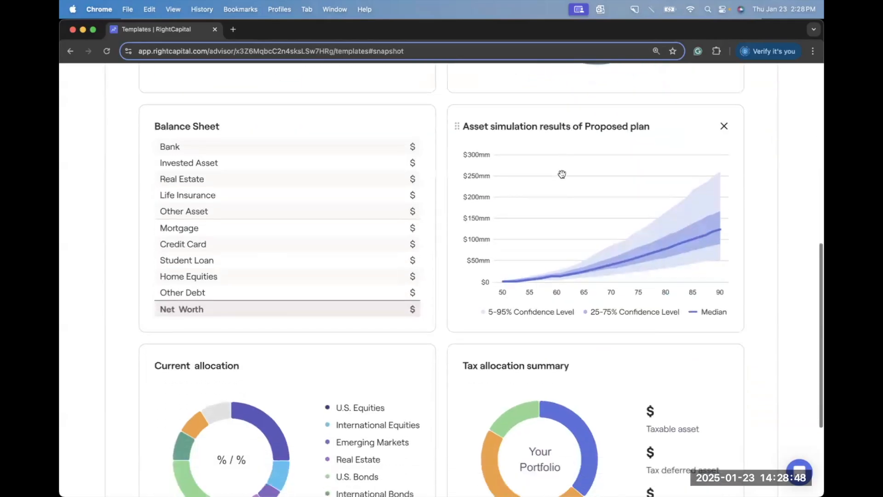
# Try applying the Welcome! Snapshot template to a single client found by last name, and cancel without saving.
pyautogui.click(612, 440)
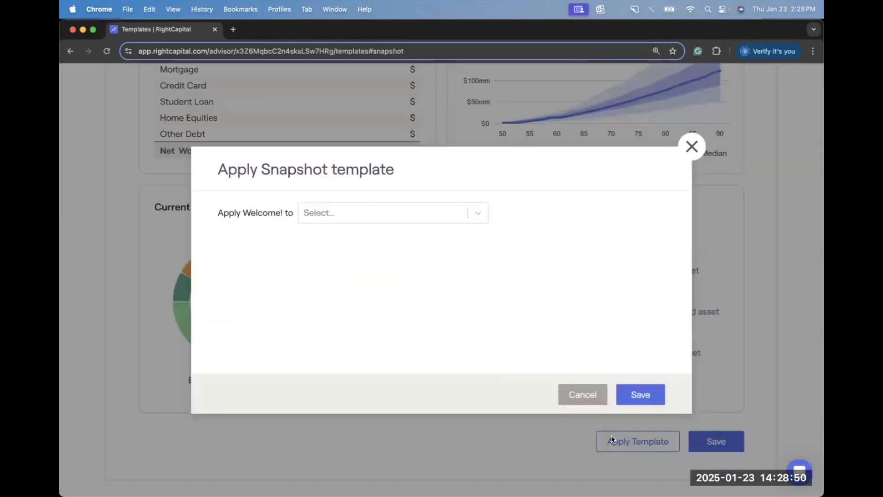
pyautogui.click(445, 208)
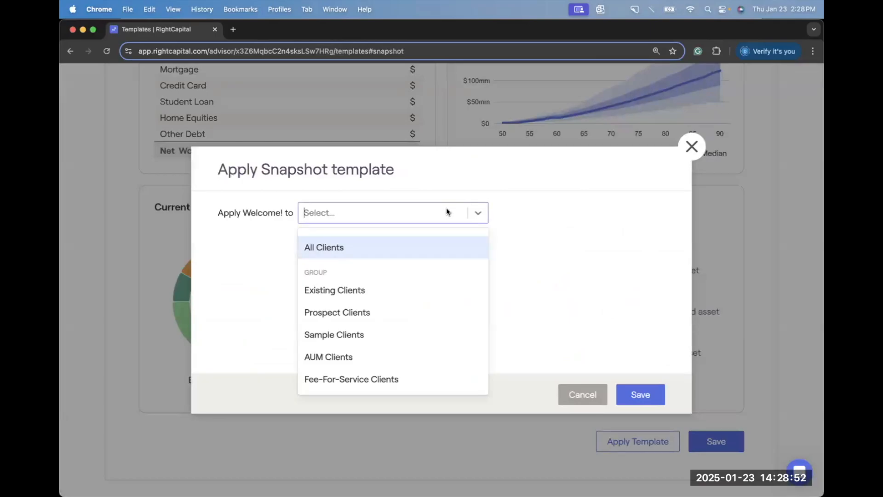
pyautogui.write('aut')
pyautogui.press('BackSpace')
pyautogui.write('s')
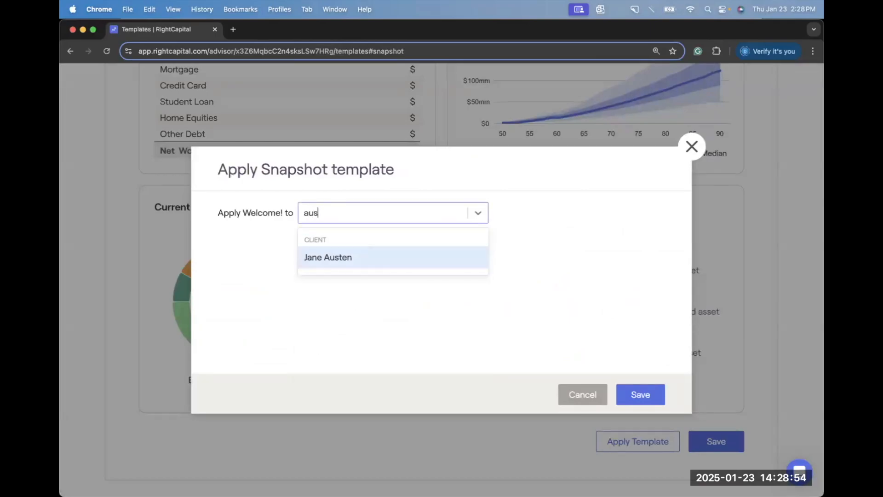
pyautogui.click(370, 258)
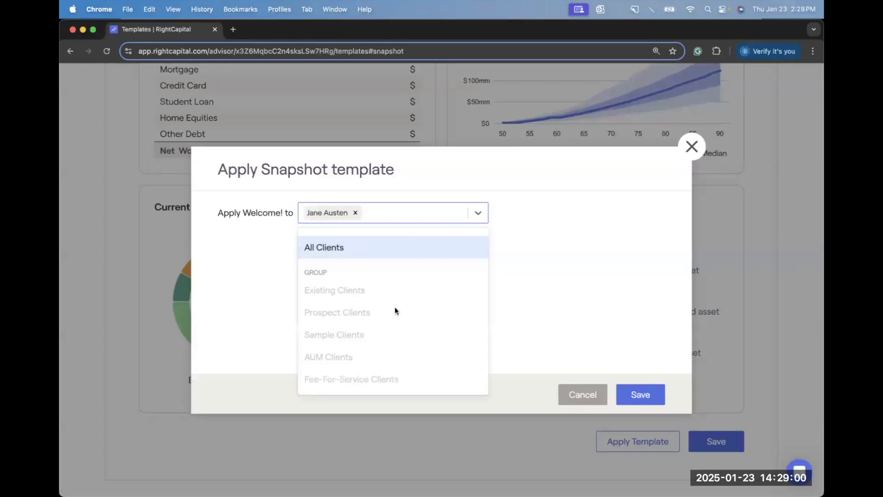
pyautogui.click(558, 261)
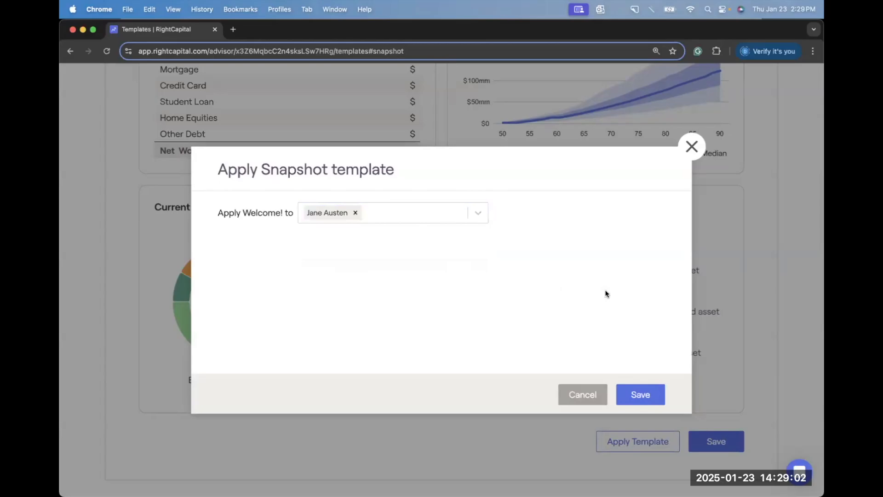
pyautogui.click(576, 389)
# Examine the Welcome! template's available item types and the welcome text tile with its contact and booking information.
pyautogui.scroll(12, 463, 328)
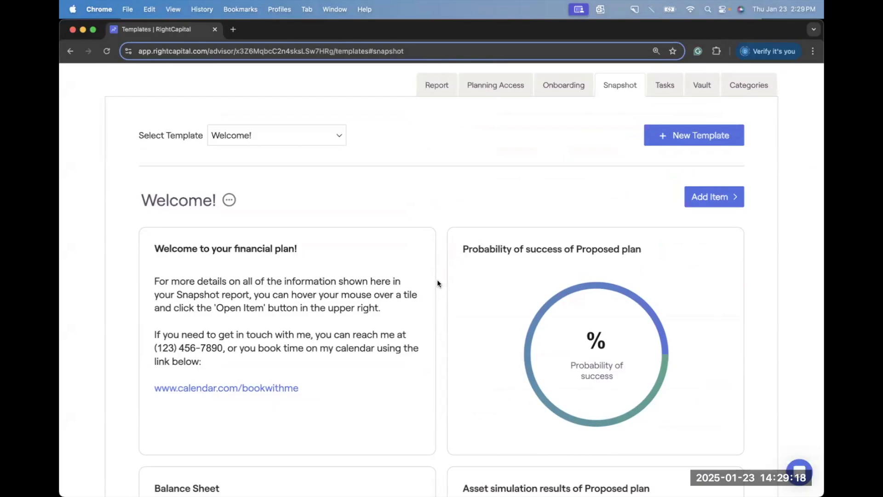
pyautogui.moveTo(393, 278)
pyautogui.click(703, 202)
pyautogui.moveTo(708, 311)
pyautogui.scroll(-1, 360, 203)
pyautogui.scroll(-3, 360, 207)
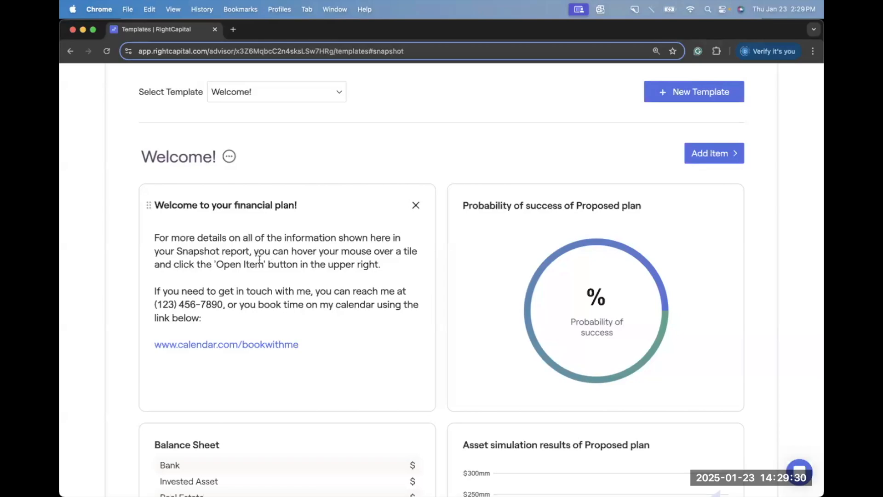
pyautogui.scroll(-2, 259, 259)
pyautogui.scroll(-1, 259, 260)
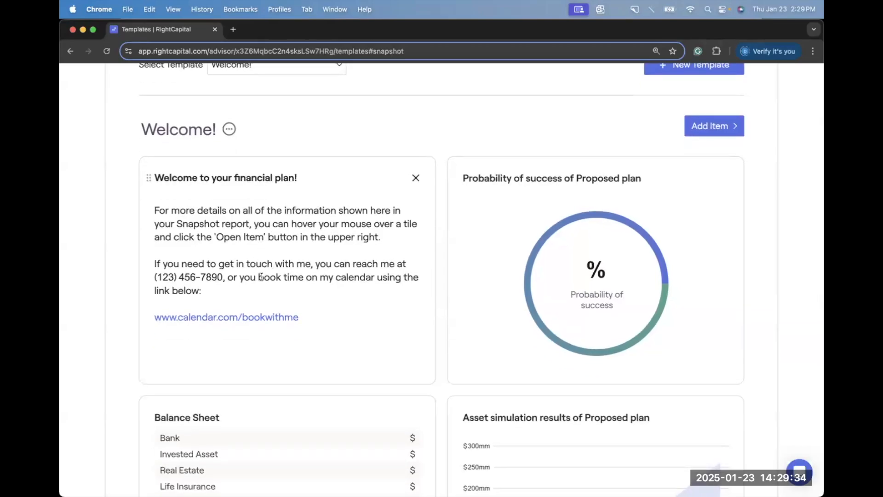
pyautogui.scroll(3, 299, 125)
# Open the "Notes, notes, notes!!" Snapshot template and examine its notes on retirement goals, investment portfolio and budget, plus the other available templates.
pyautogui.click(299, 125)
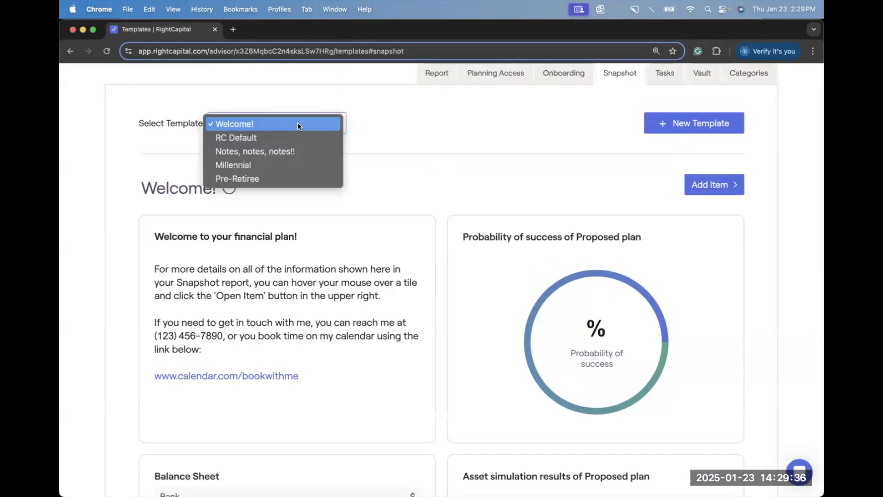
pyautogui.click(312, 154)
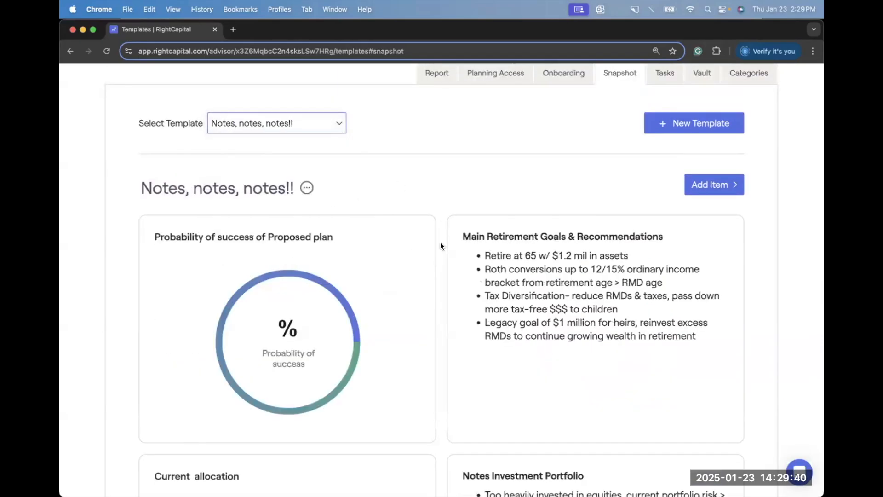
pyautogui.scroll(-2, 441, 242)
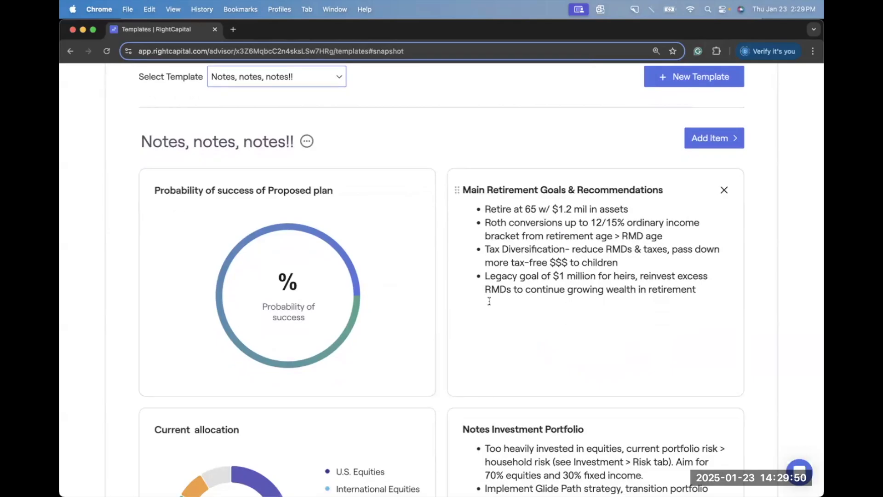
pyautogui.scroll(-3, 489, 302)
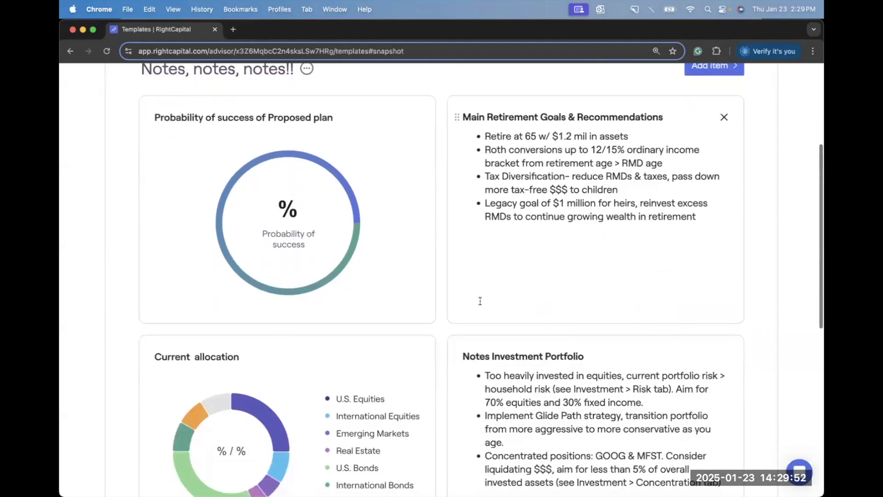
pyautogui.scroll(-4, 465, 257)
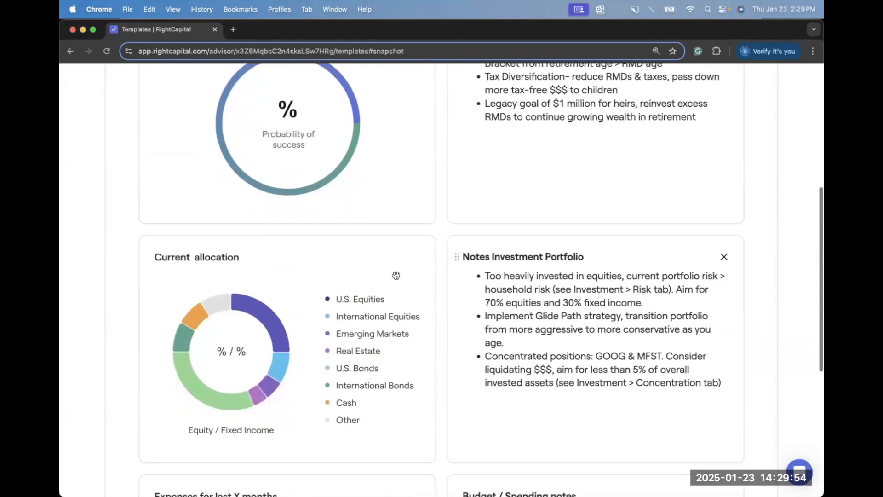
pyautogui.scroll(-3, 396, 275)
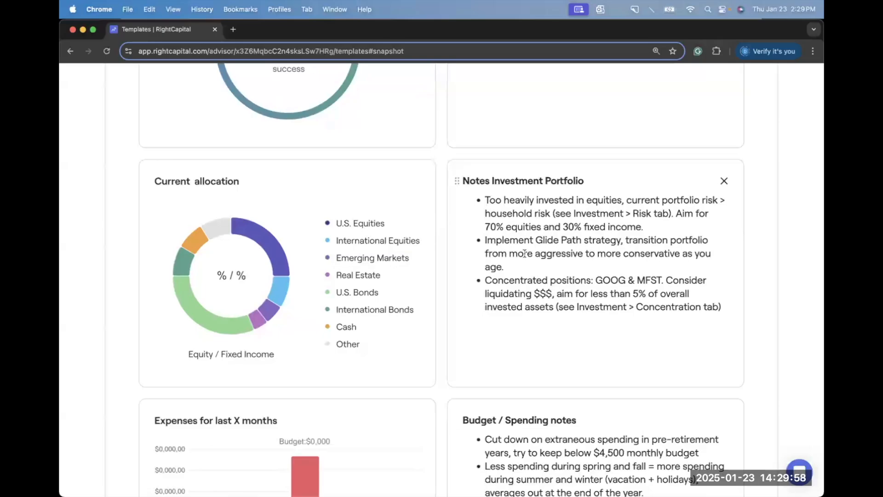
pyautogui.scroll(-5, 529, 261)
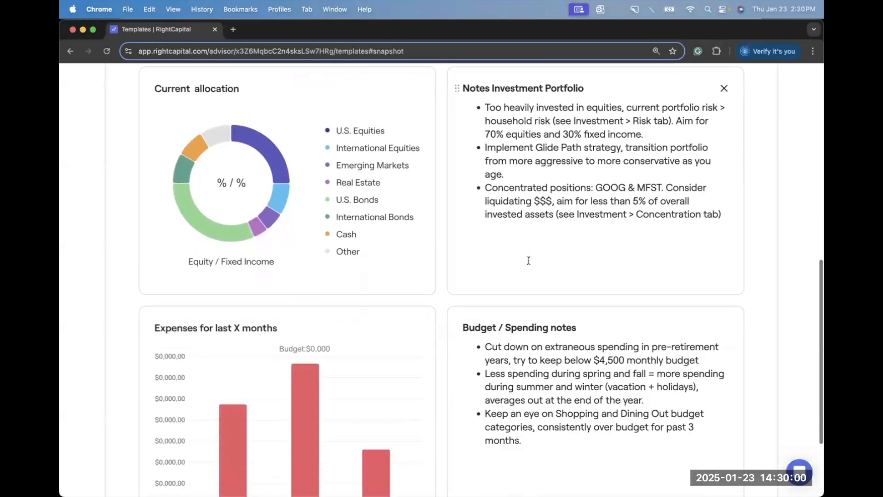
pyautogui.scroll(15, 528, 259)
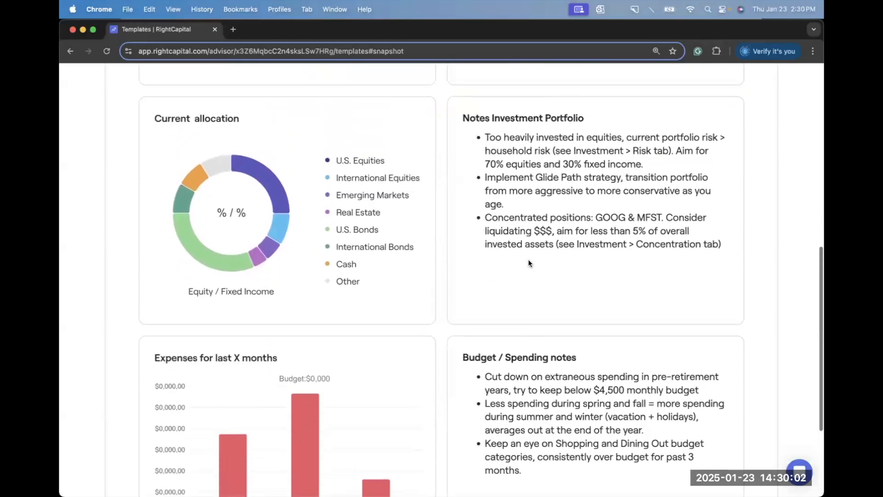
pyautogui.scroll(1, 529, 260)
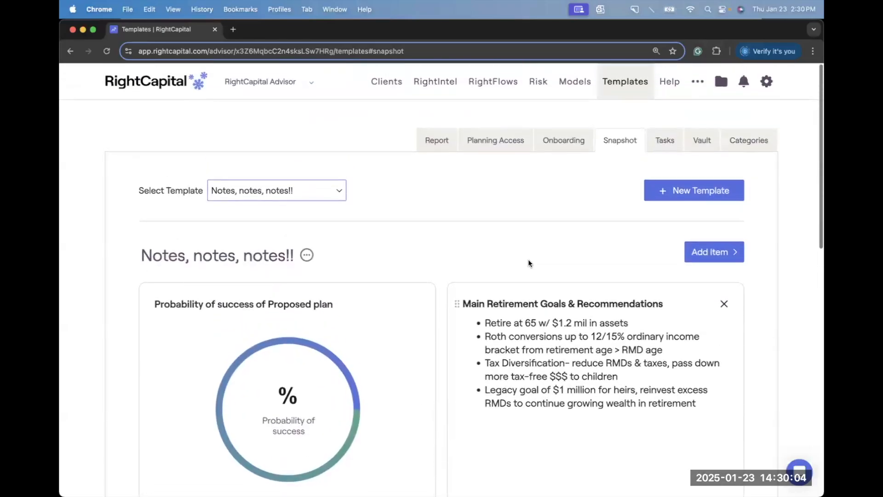
pyautogui.click(343, 198)
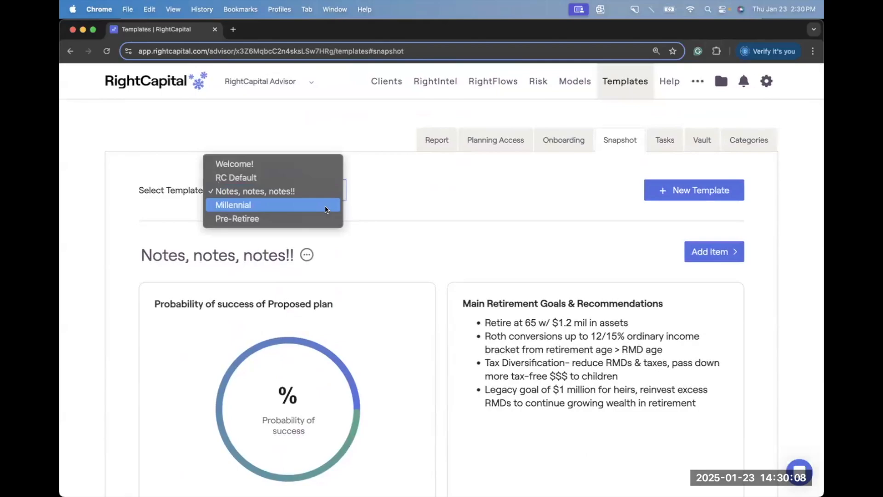
pyautogui.click(360, 203)
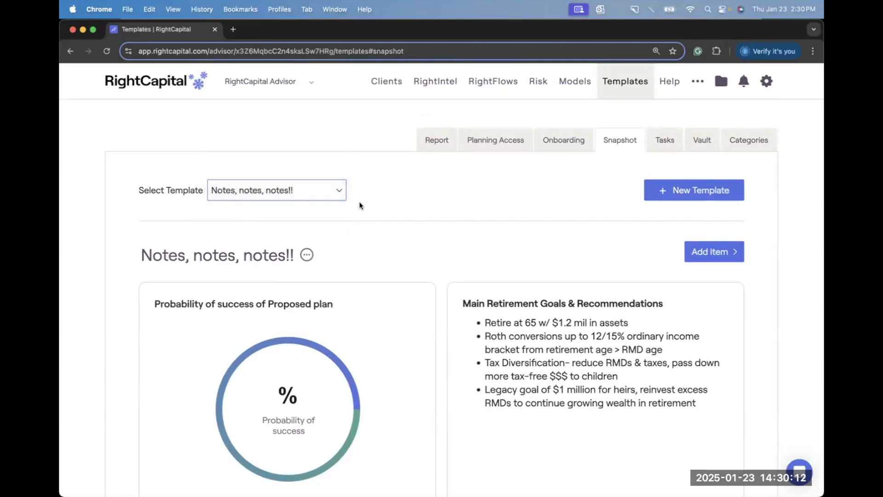
# Create a new Snapshot template and name it "Retirees".
pyautogui.click(650, 190)
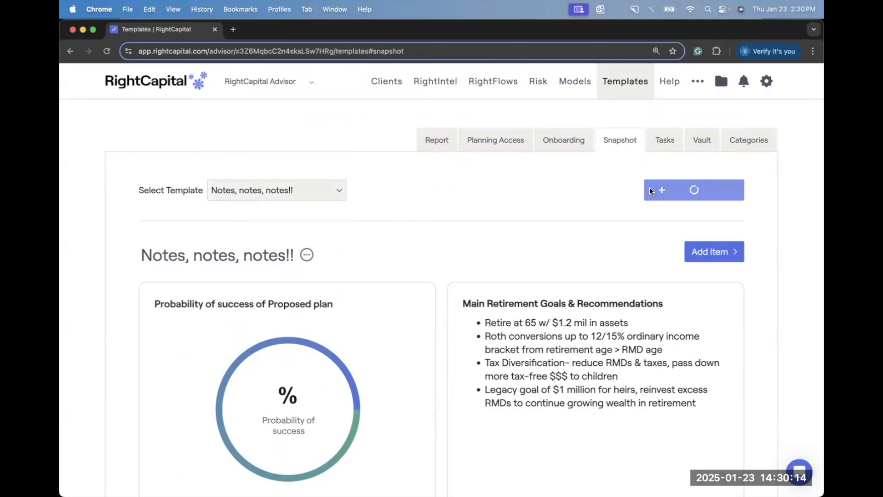
pyautogui.click(206, 252)
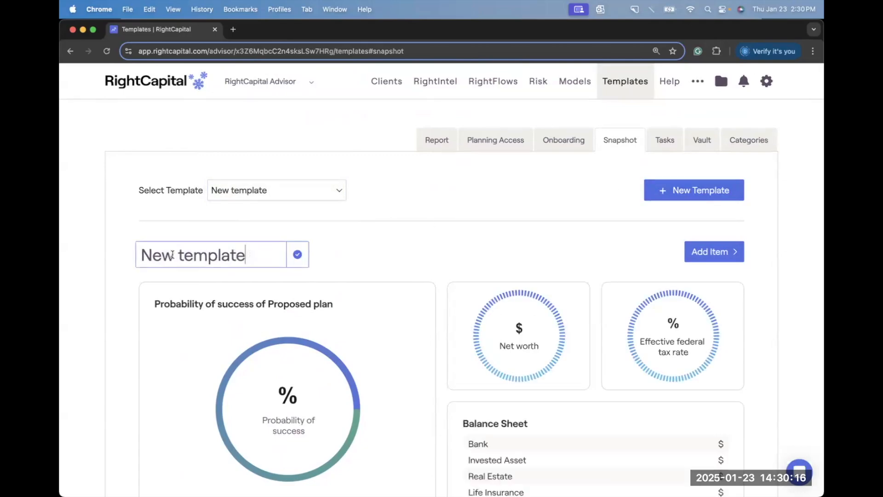
pyautogui.write('Retirees')
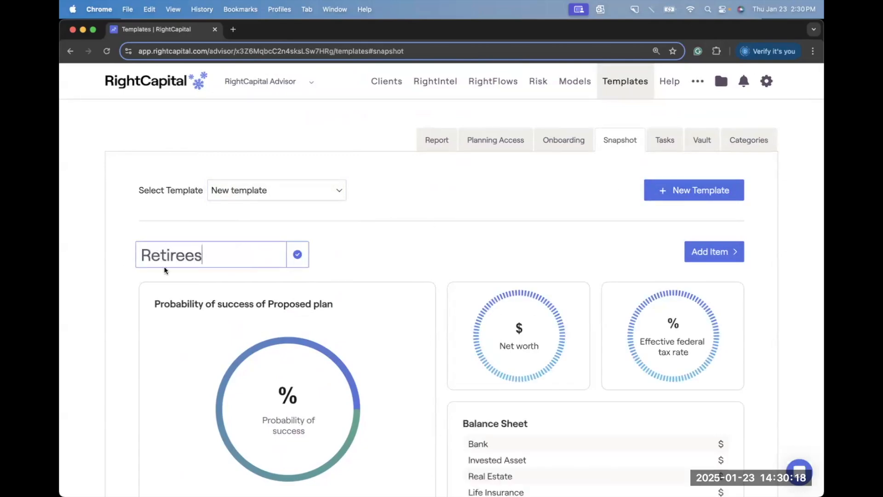
pyautogui.click(297, 254)
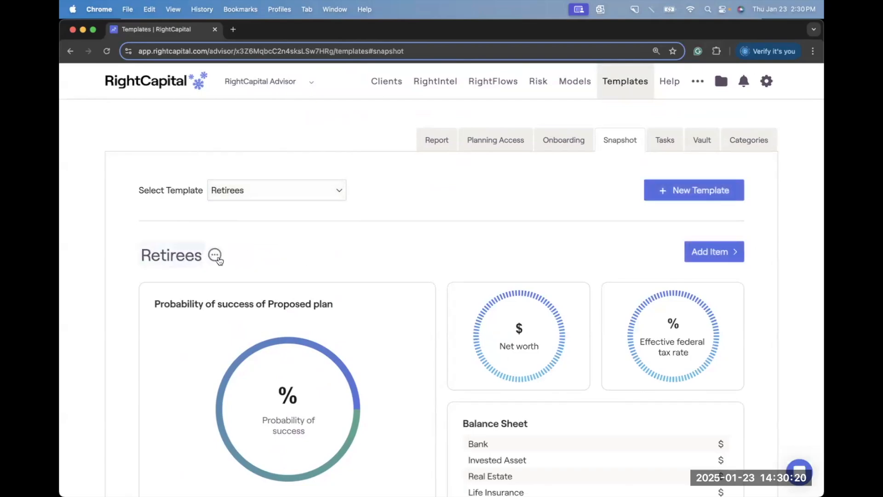
# Add the Withdrawal rate key metric to the Retirees template.
pyautogui.click(709, 256)
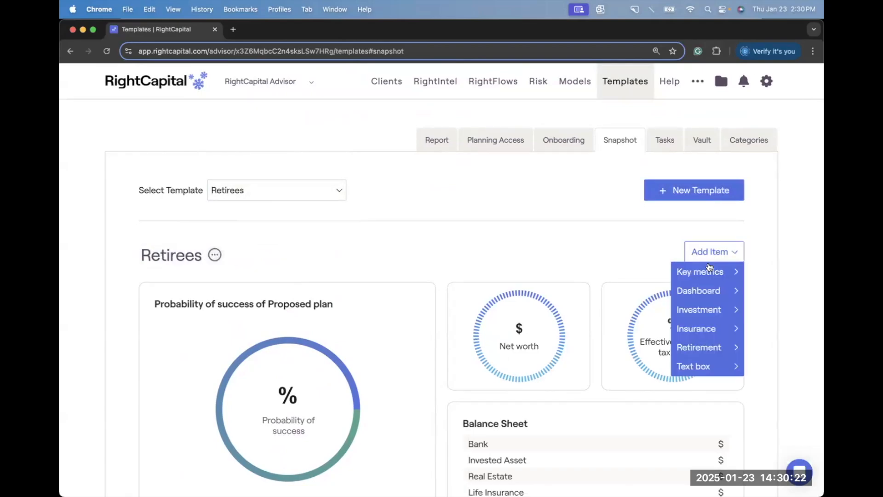
pyautogui.moveTo(710, 272)
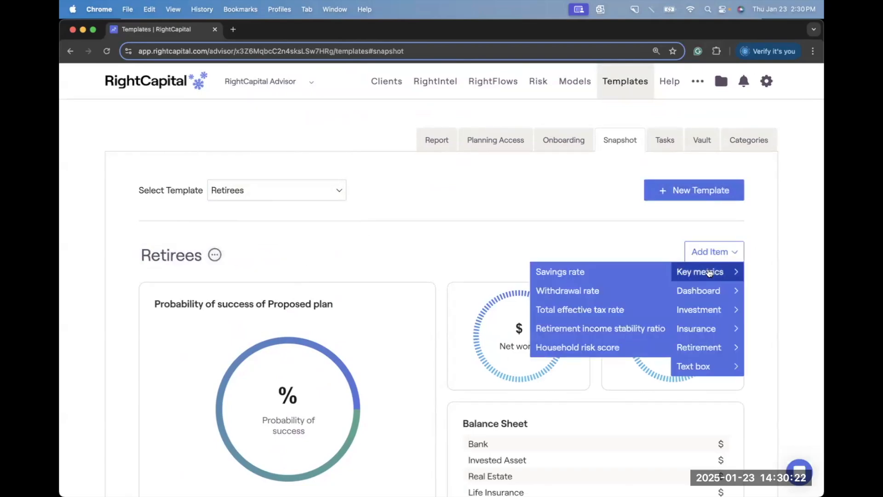
pyautogui.click(636, 295)
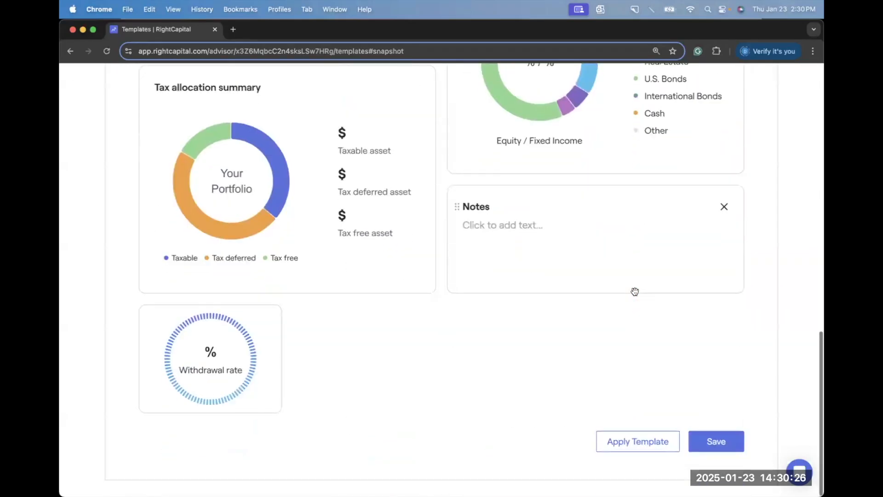
# Save the Retirees Snapshot template.
pyautogui.click(697, 436)
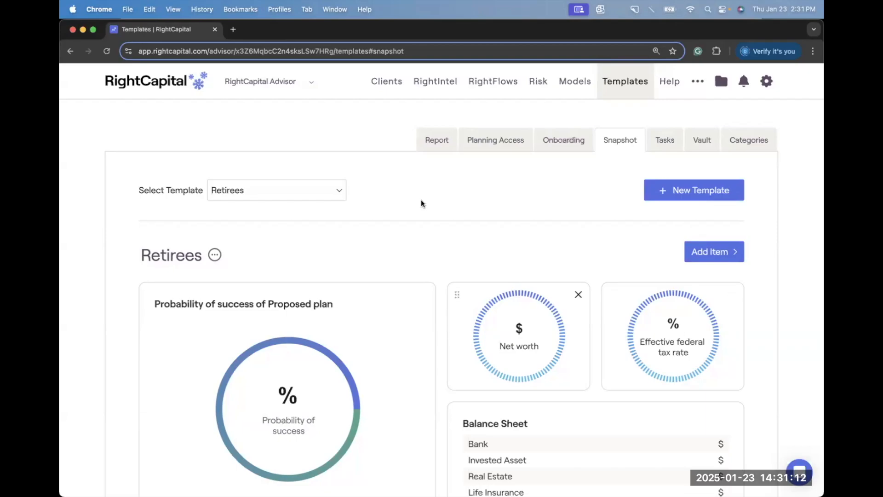
# Open the Planning Access settings of the second client in the client list.
pyautogui.click(383, 82)
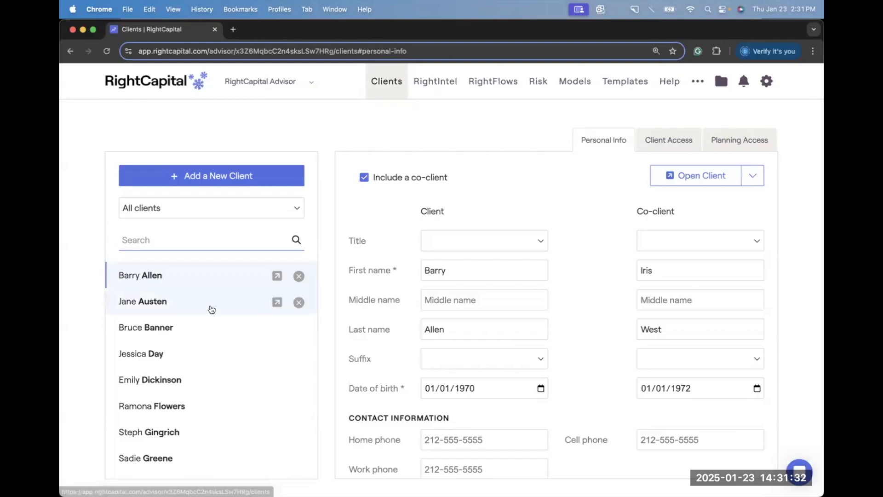
pyautogui.click(163, 307)
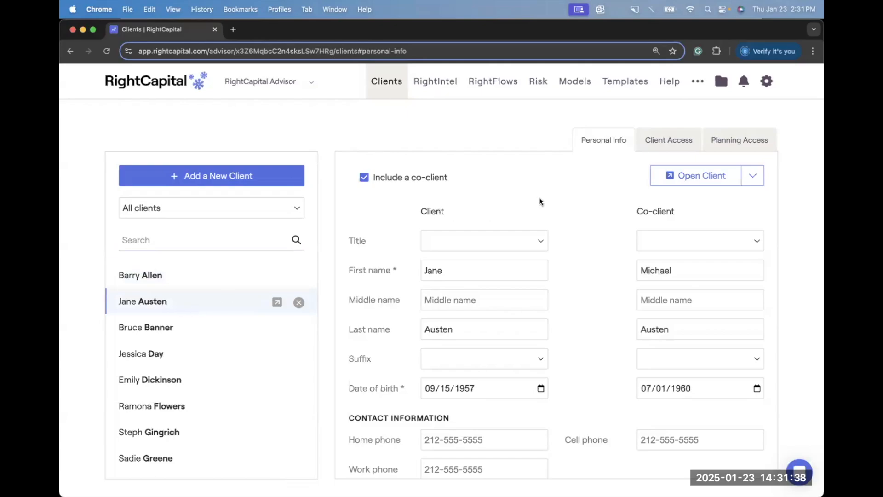
pyautogui.click(721, 143)
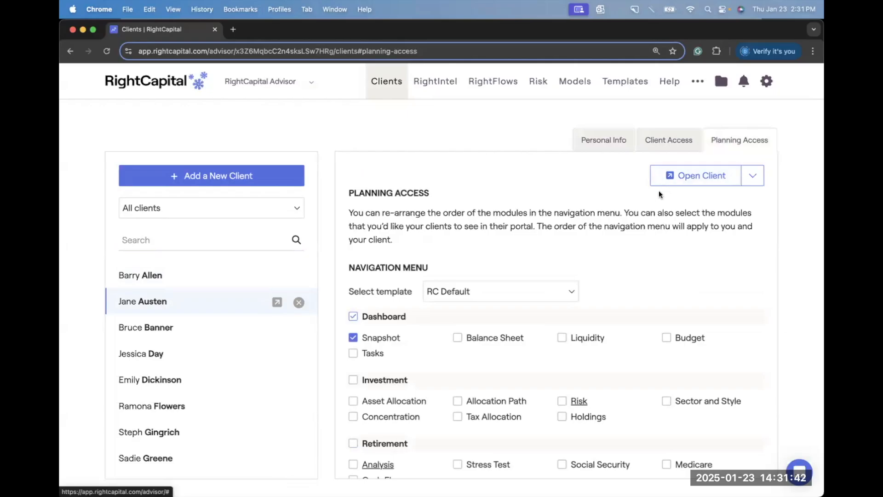
# Enable Balance Sheet under Dashboard and Asset Allocation under Investment in the client's navigation menu.
pyautogui.scroll(-2, 658, 202)
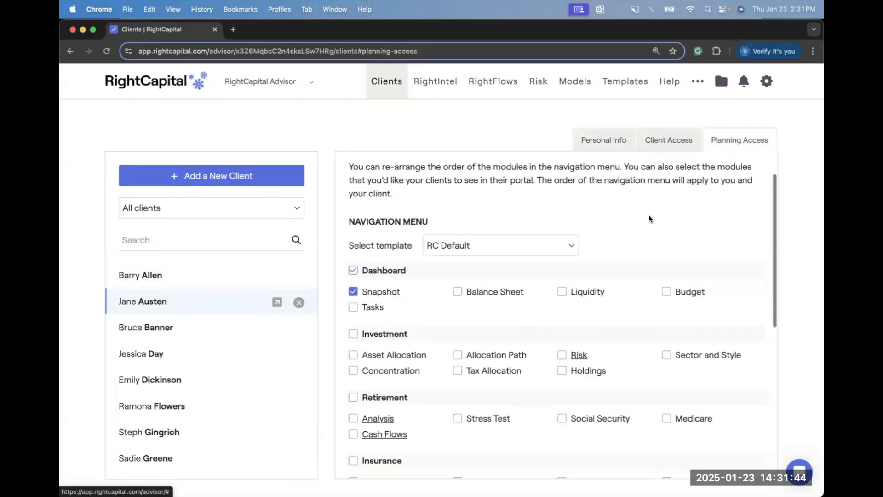
pyautogui.scroll(-1, 630, 215)
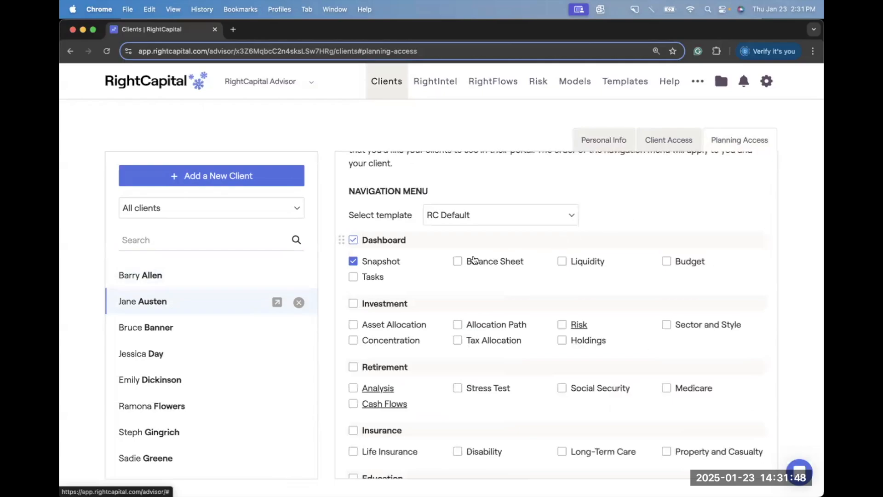
pyautogui.click(458, 261)
pyautogui.scroll(-1, 460, 278)
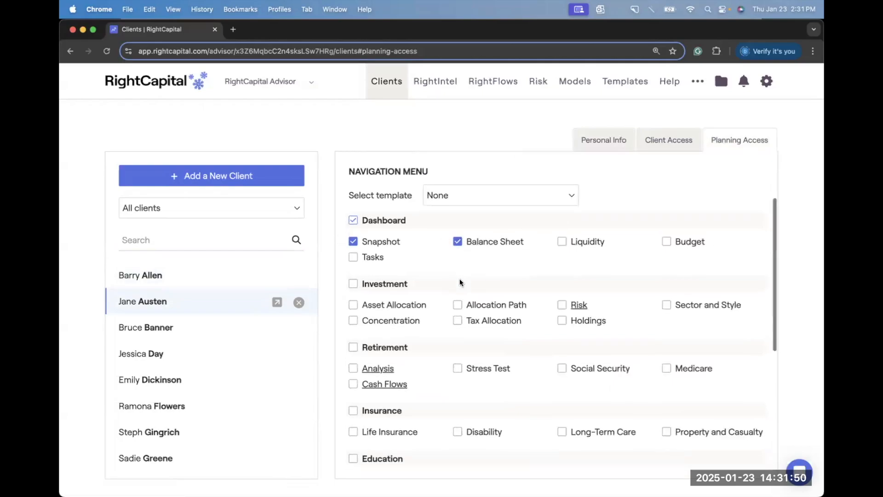
pyautogui.click(367, 294)
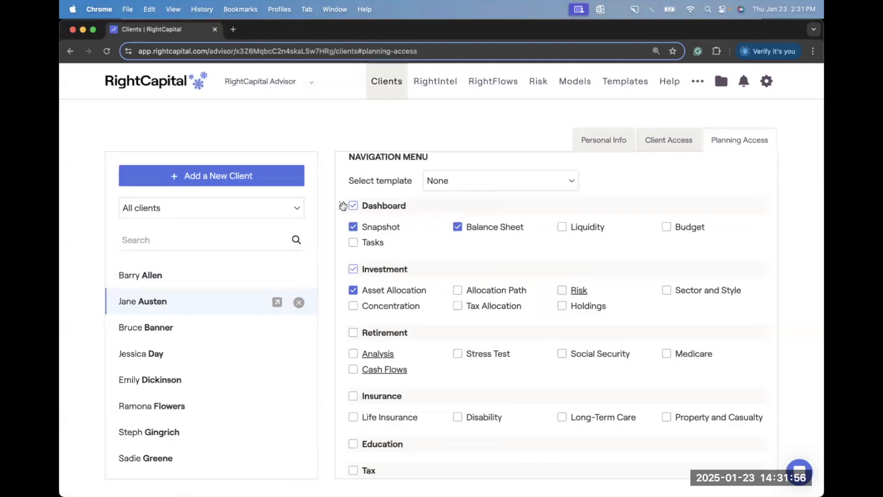
pyautogui.moveTo(343, 205)
pyautogui.mouseDown()
pyautogui.moveTo(346, 302)
pyautogui.moveTo(343, 206)
pyautogui.mouseUp()
# Turn off all Profile modules in the navigation menu and enable only Blueprint there.
pyautogui.scroll(-5, 427, 253)
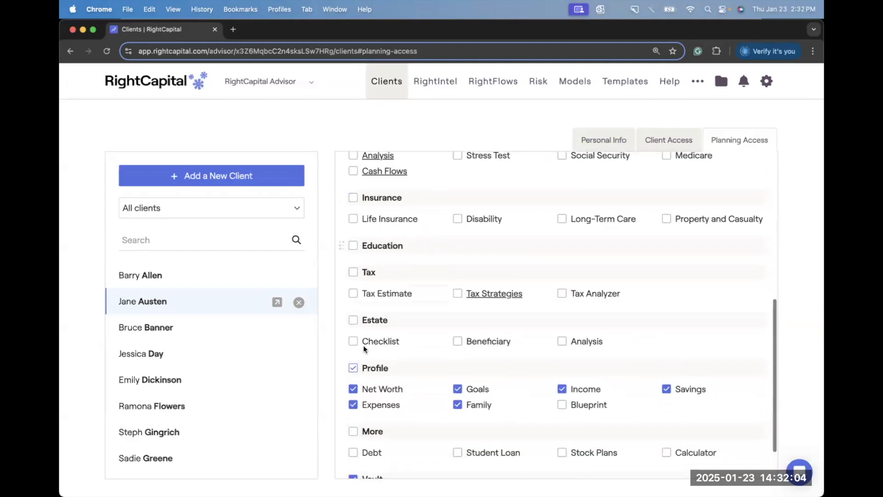
pyautogui.click(353, 368)
pyautogui.click(372, 370)
pyautogui.click(561, 404)
# Move the Profile section above Dashboard so it comes first in the client's navigation menu.
pyautogui.scroll(1, 487, 368)
pyautogui.moveTo(346, 402); pyautogui.dragTo(343, 227)
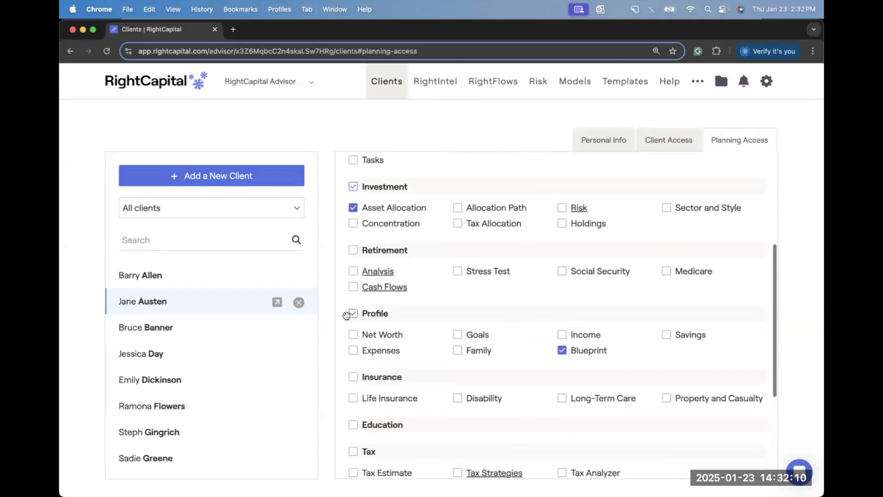
pyautogui.moveTo(342, 314); pyautogui.dragTo(340, 188)
pyautogui.scroll(1, 340, 194)
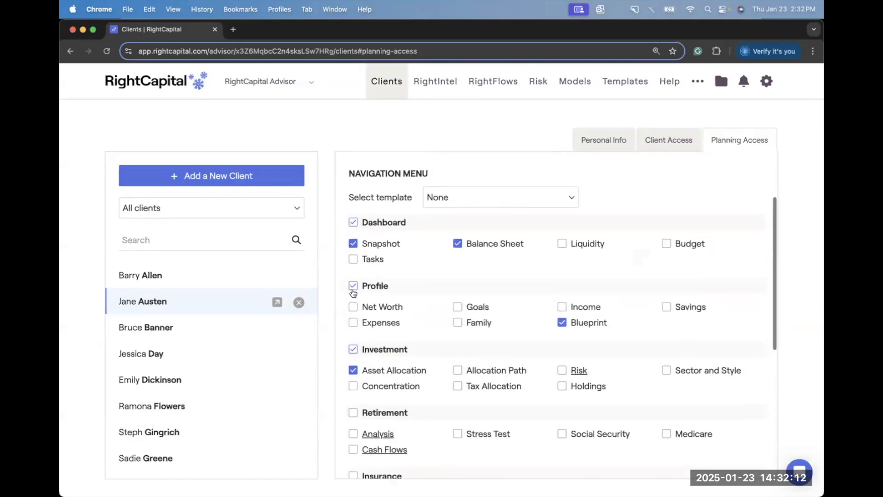
pyautogui.moveTo(342, 286); pyautogui.dragTo(340, 226)
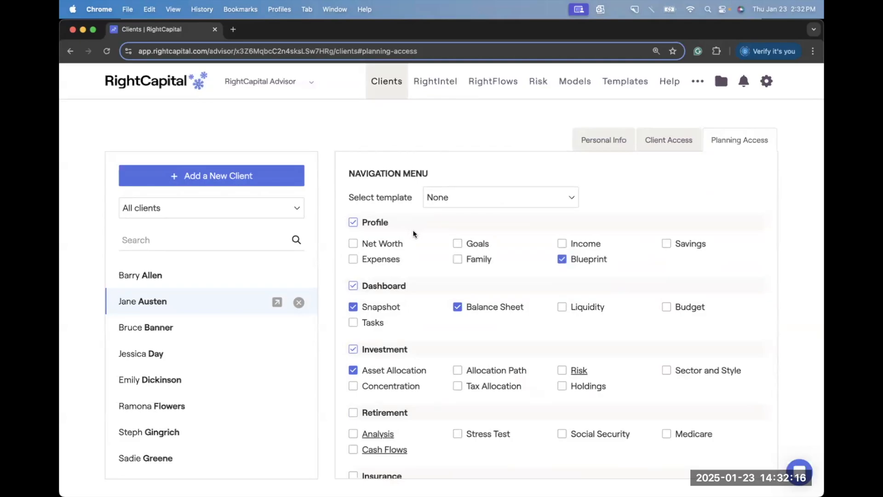
# Enable Allocation Path under Investment, plus Analysis and Social Security under Retirement.
pyautogui.scroll(-1, 413, 230)
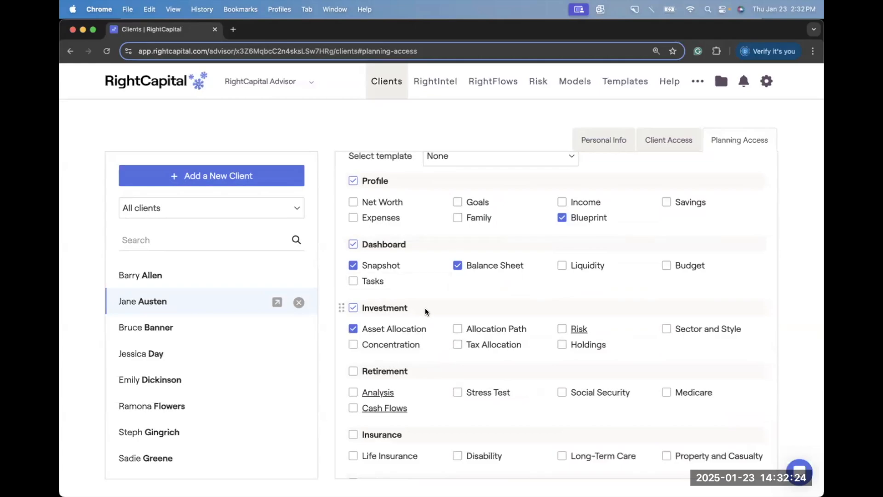
pyautogui.scroll(-2, 425, 311)
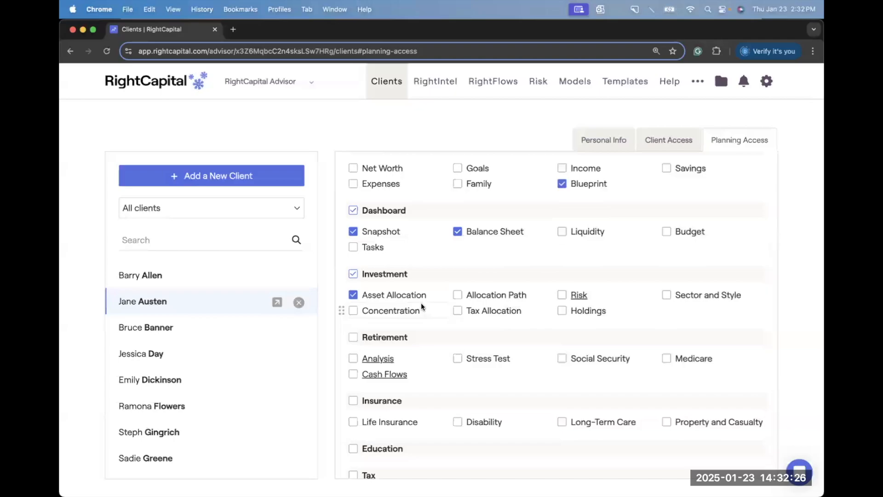
pyautogui.click(458, 296)
pyautogui.scroll(-2, 461, 298)
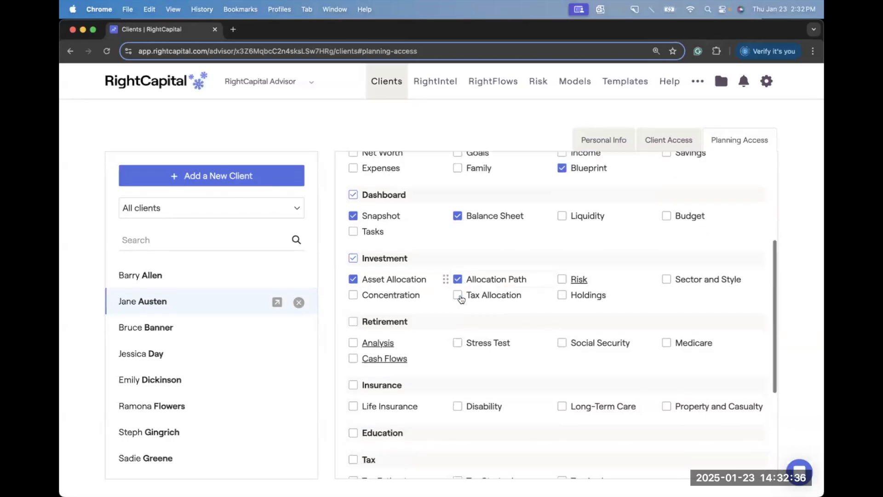
pyautogui.click(362, 306)
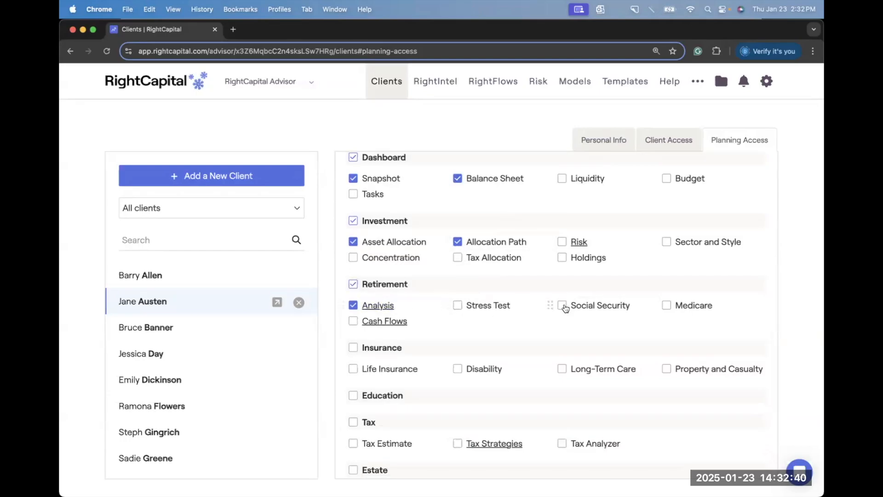
# Enable Long-Term Care under Insurance, all Estate modules and Tax Strategies under Tax, and save the planning access settings.
pyautogui.scroll(-2, 499, 332)
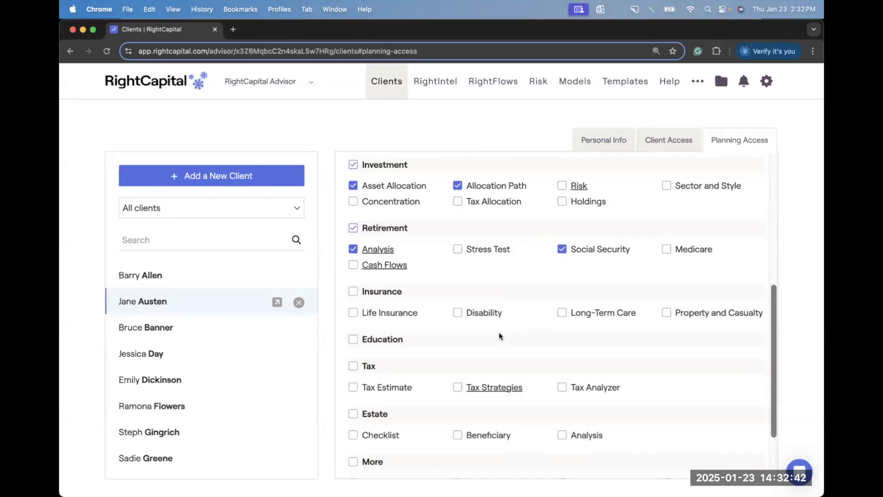
pyautogui.scroll(-3, 498, 332)
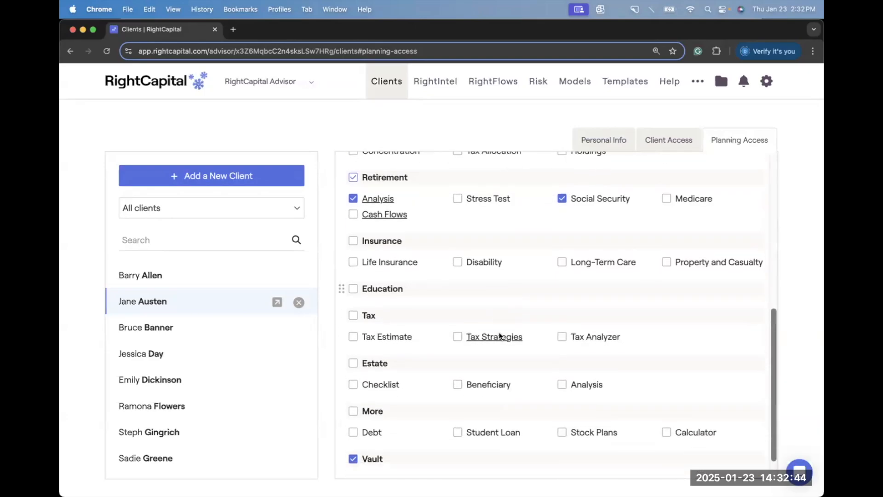
pyautogui.click(563, 252)
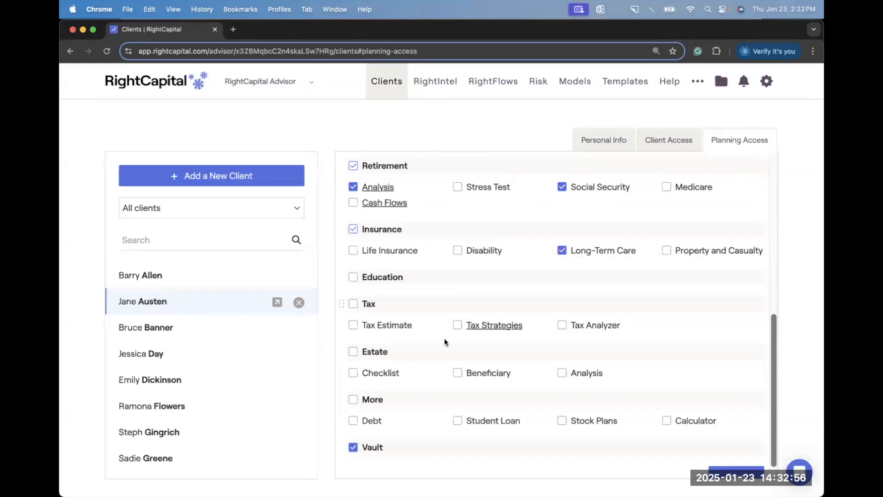
pyautogui.click(353, 352)
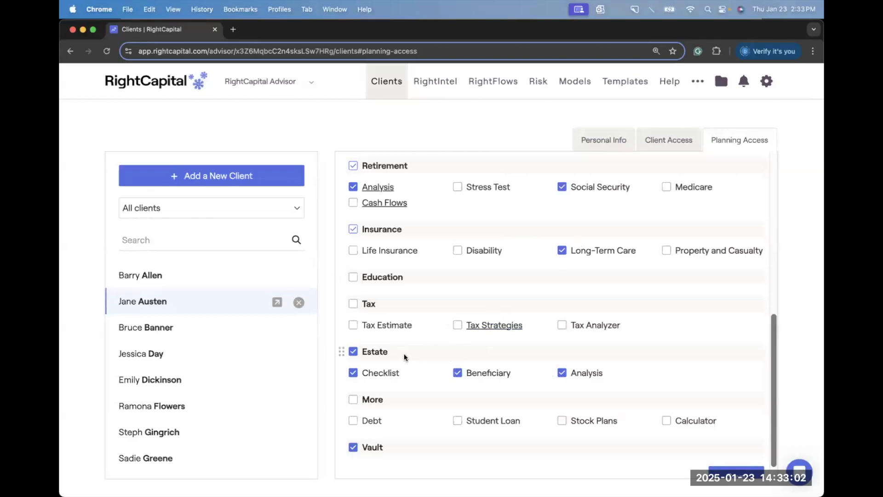
pyautogui.click(458, 325)
pyautogui.scroll(-1, 443, 284)
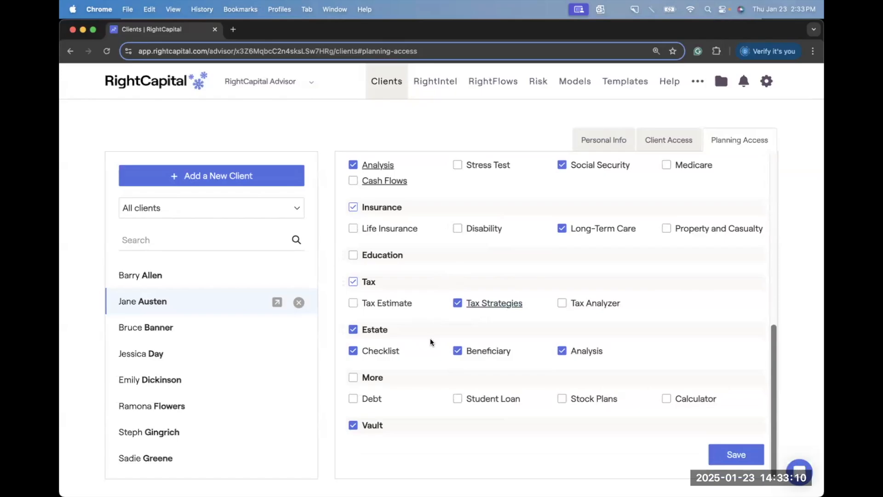
pyautogui.click(716, 454)
# Open the client's plan in Client Access Mode.
pyautogui.scroll(3, 683, 367)
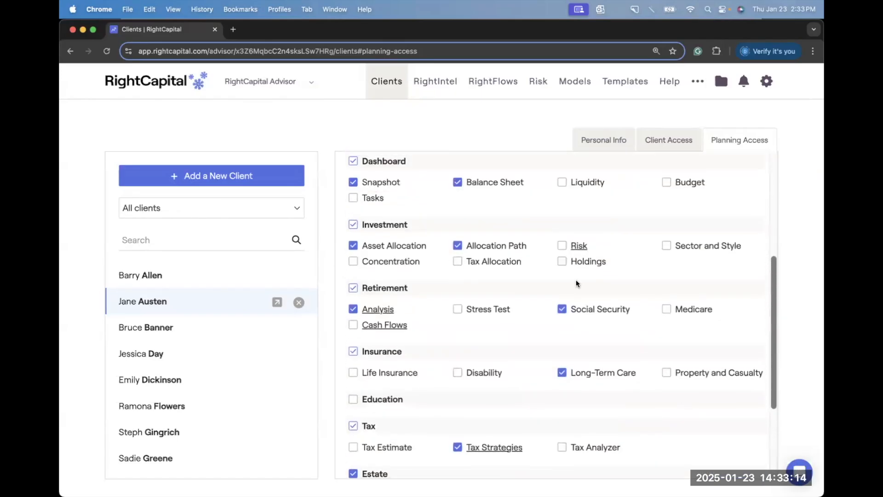
pyautogui.scroll(3, 537, 312)
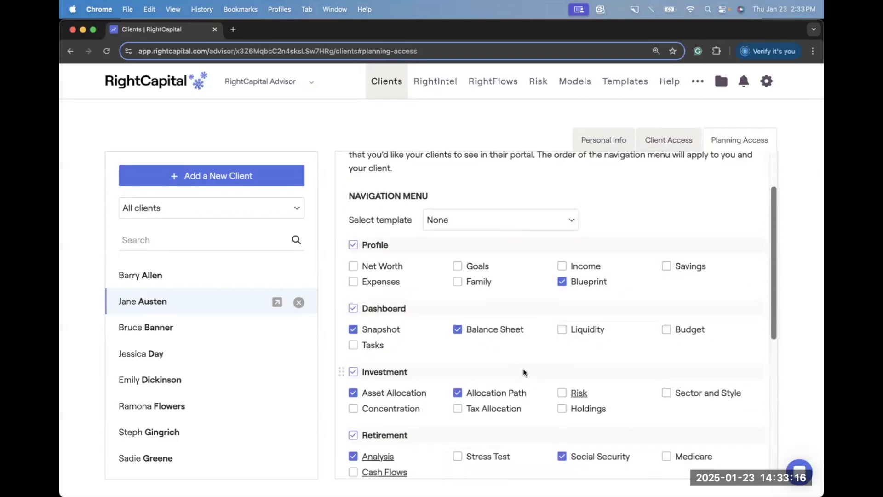
pyautogui.scroll(3, 523, 368)
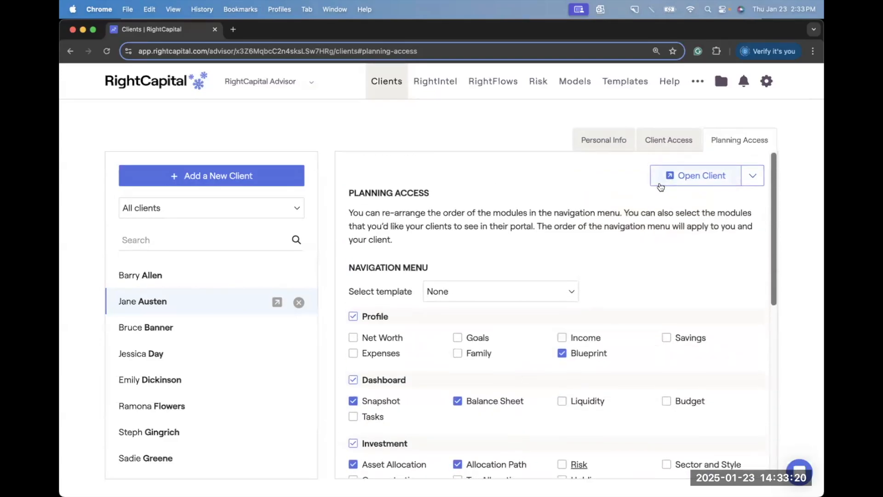
pyautogui.click(752, 177)
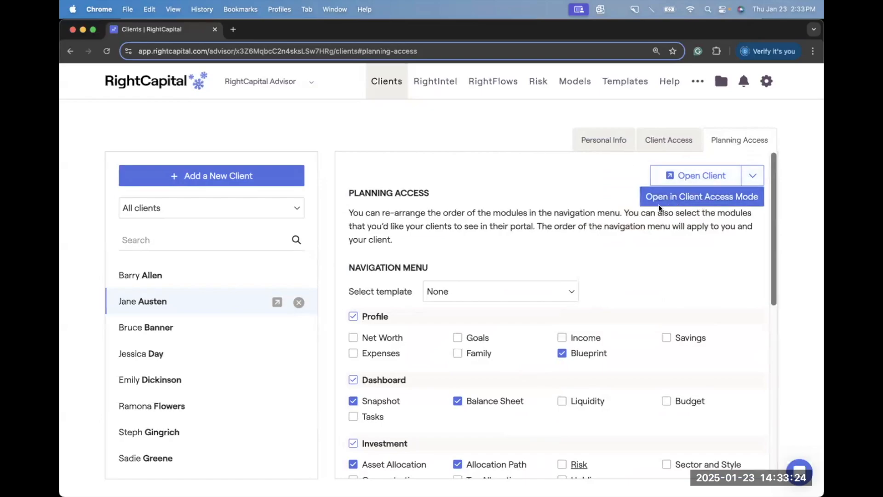
pyautogui.click(693, 203)
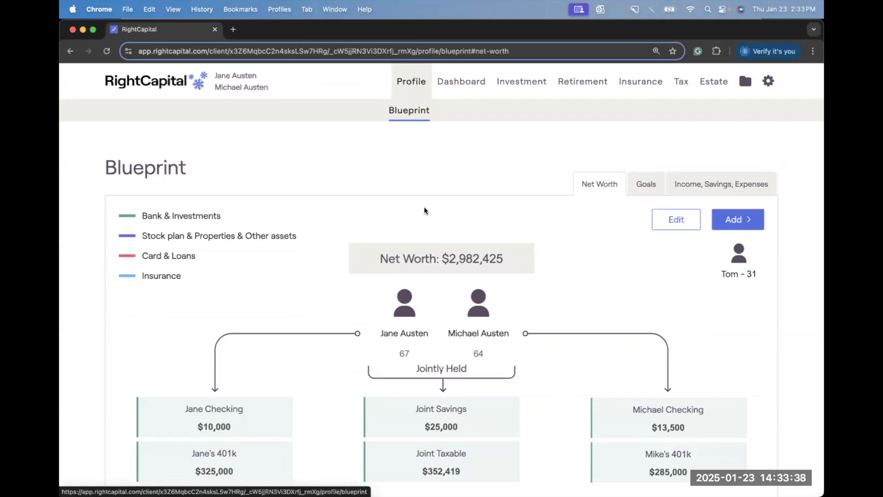
# Examine the client's Blueprint net worth diagram, the Dashboard Snapshot and the Balance Sheet.
pyautogui.scroll(-5, 424, 208)
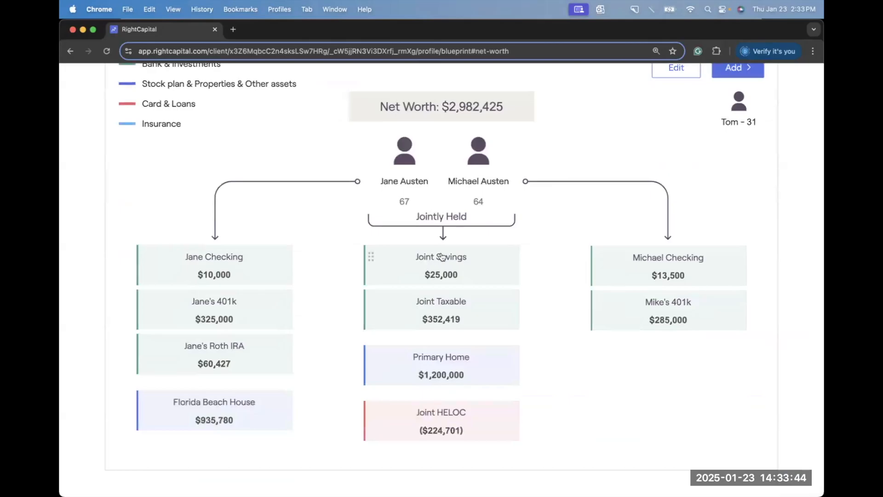
pyautogui.scroll(4, 442, 256)
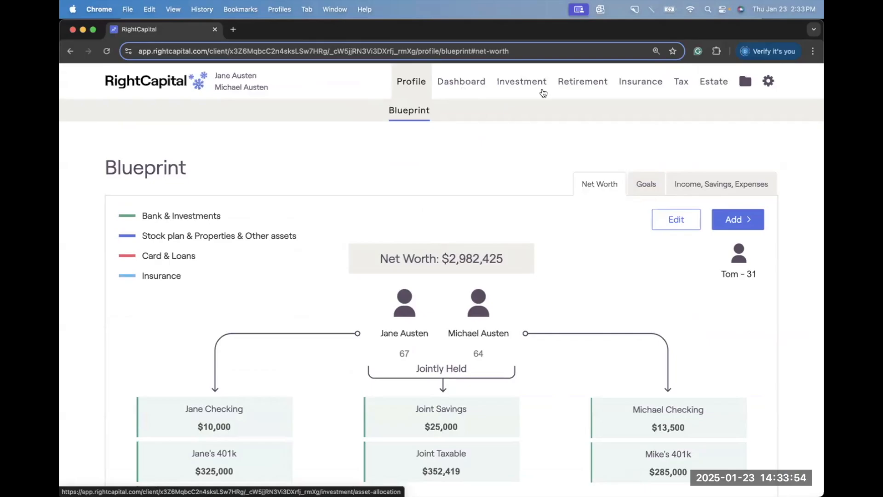
pyautogui.click(446, 87)
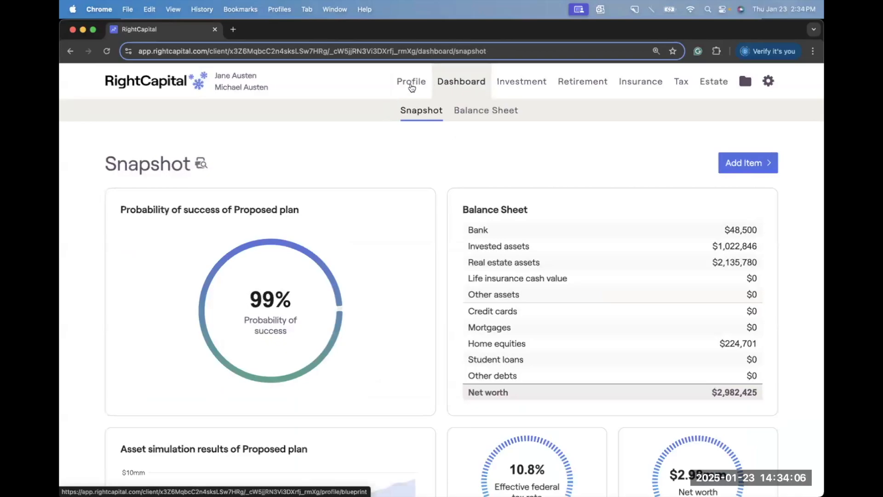
pyautogui.click(482, 118)
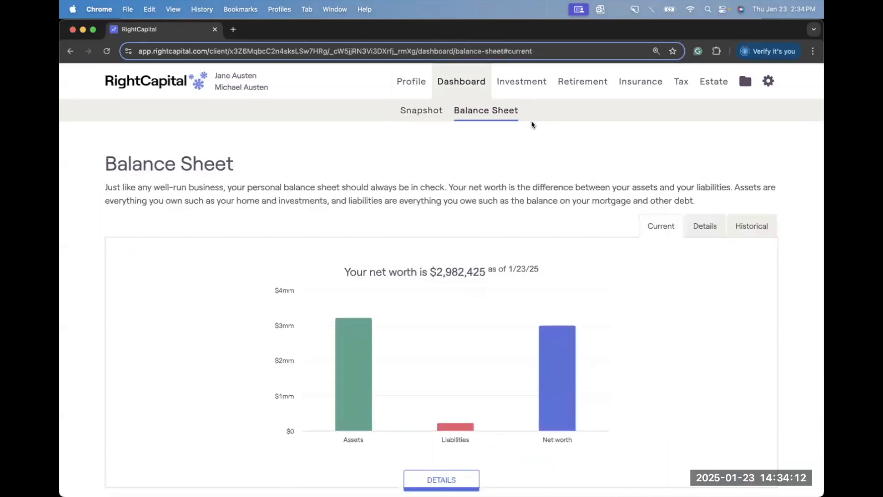
# Examine the client's Investment pages, Asset Allocation and Allocation Path with its chart of allocation over time.
pyautogui.click(530, 91)
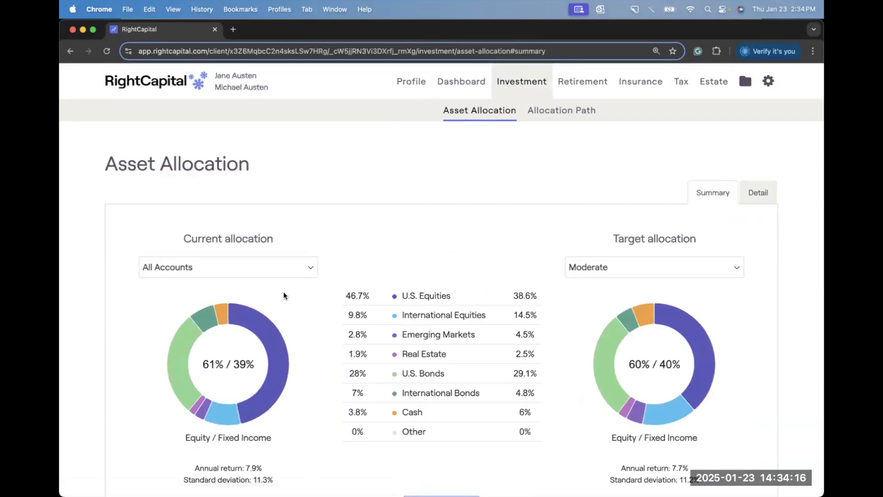
pyautogui.click(536, 111)
pyautogui.scroll(-2, 295, 177)
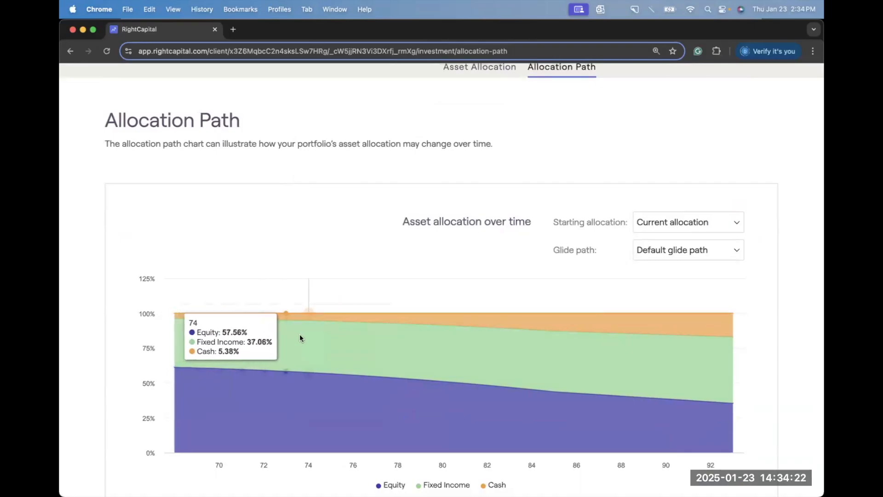
pyautogui.scroll(2, 418, 178)
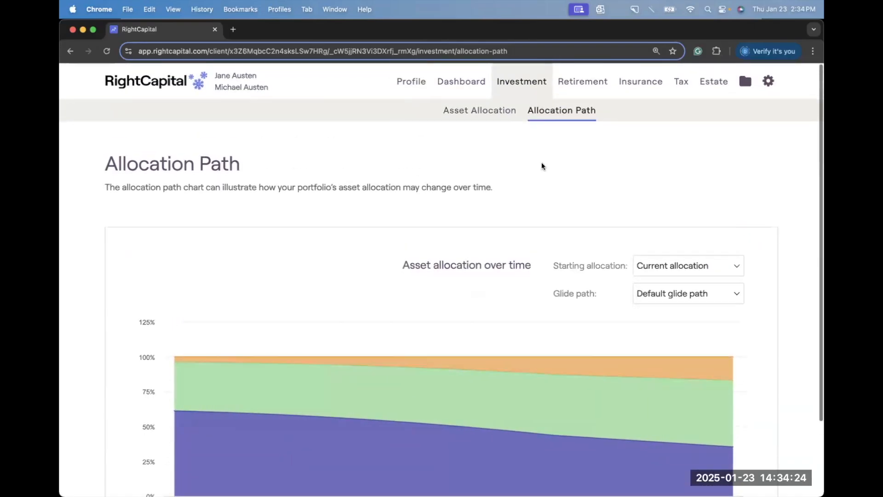
# Review the Retirement Analysis page and the Long-Term Care chart of the impact on invested assets at different ages.
pyautogui.click(576, 90)
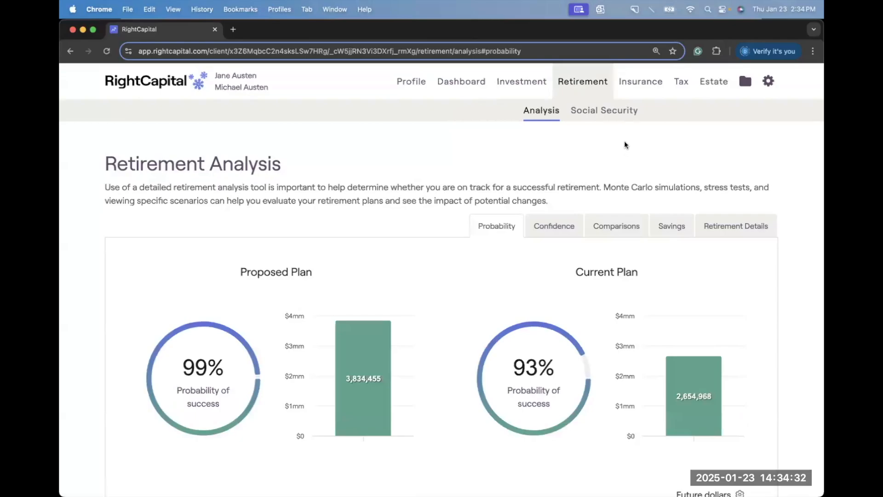
pyautogui.click(644, 89)
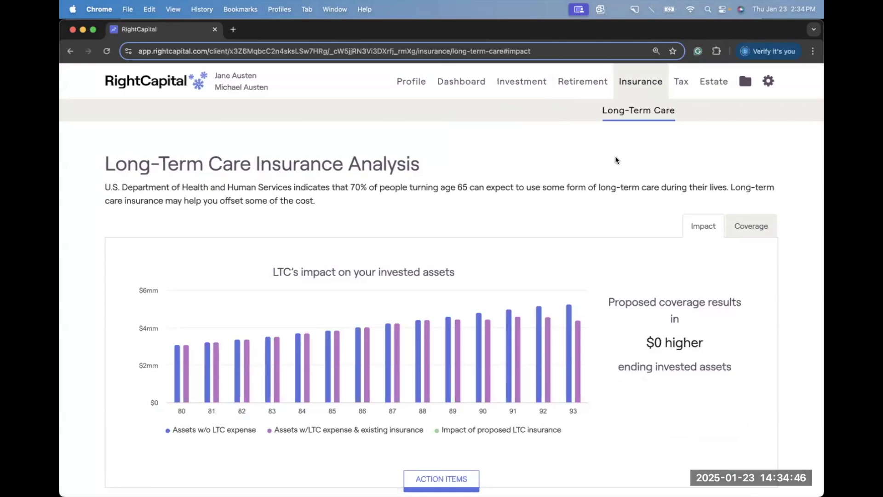
pyautogui.scroll(-1, 615, 254)
pyautogui.moveTo(452, 375)
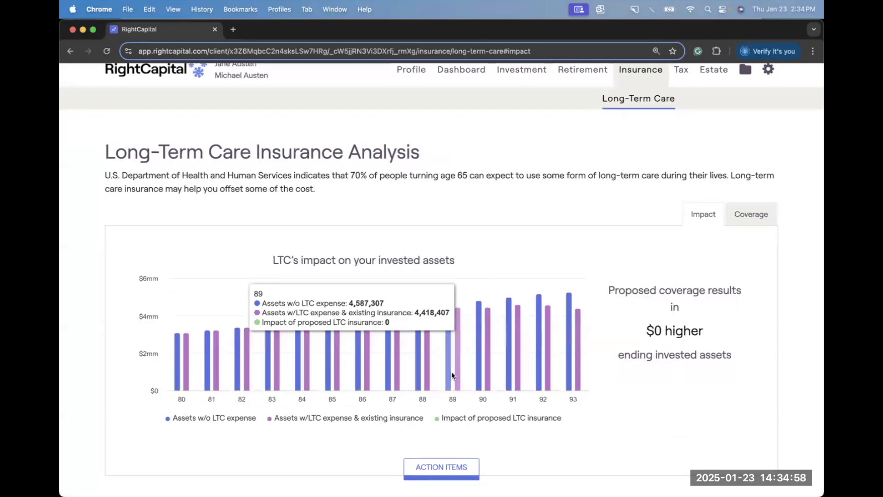
pyautogui.moveTo(568, 337)
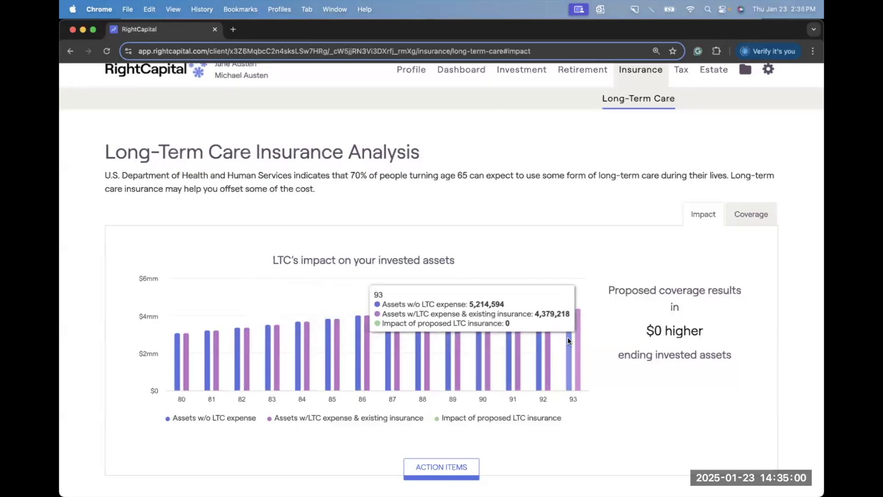
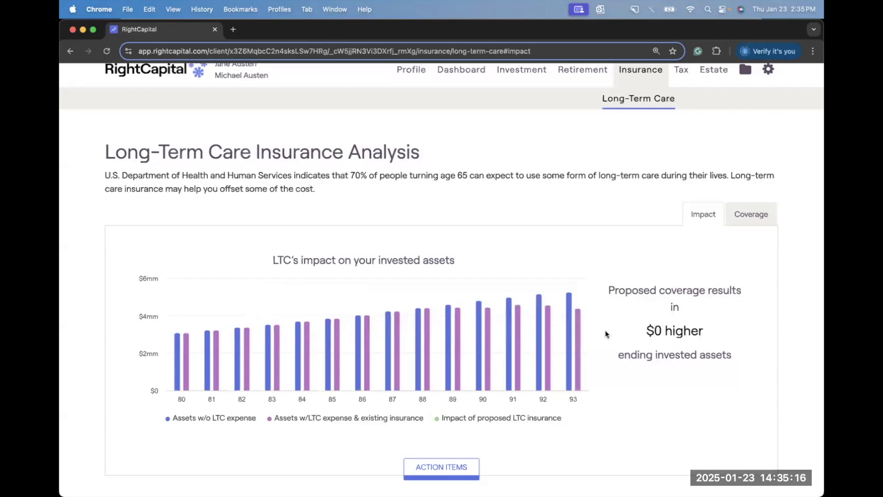
# Open the Long-Term Care action items and compare projected invested assets with and without LTC expense in the impact chart.
pyautogui.click(466, 474)
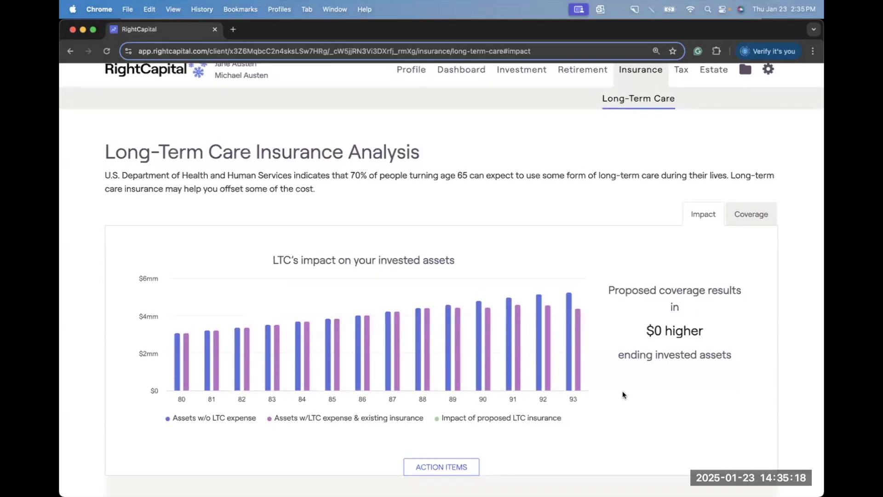
pyautogui.scroll(-2, 624, 394)
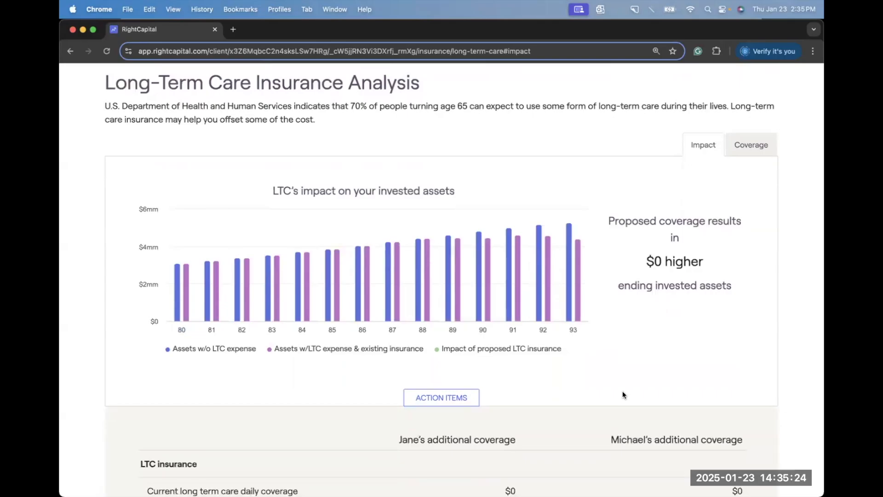
pyautogui.scroll(-1, 624, 394)
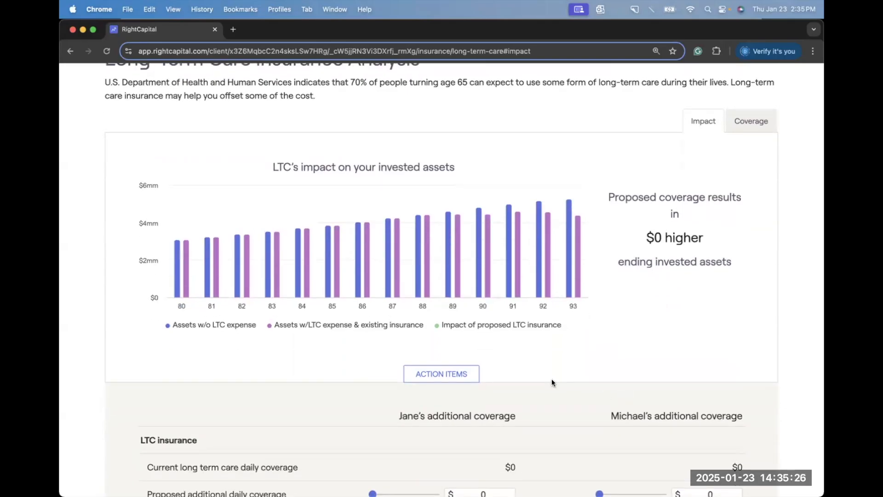
pyautogui.scroll(-3, 552, 382)
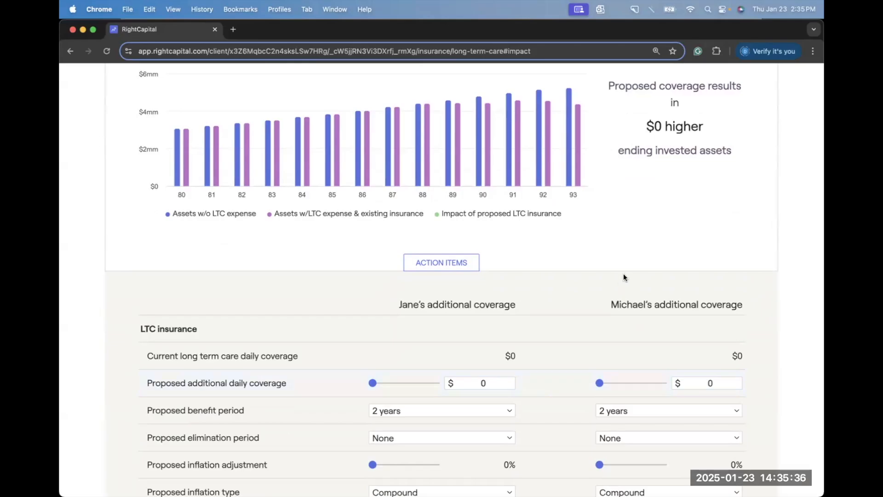
pyautogui.scroll(5, 623, 273)
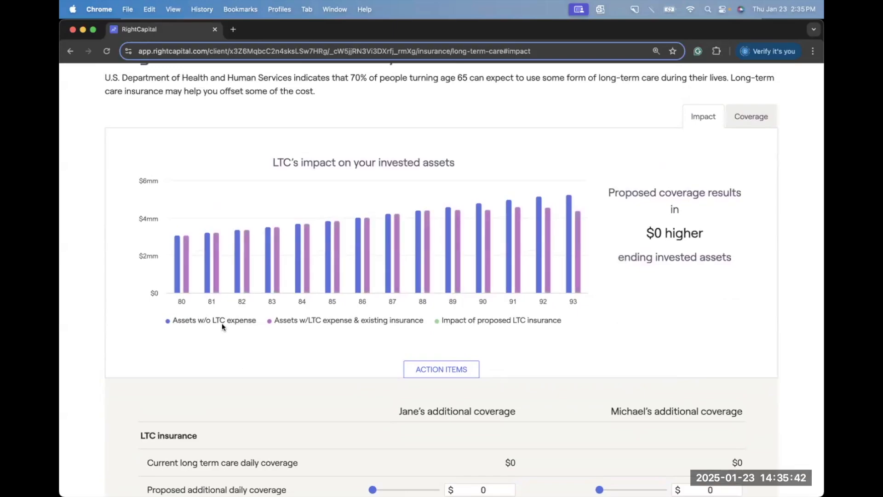
pyautogui.moveTo(573, 202)
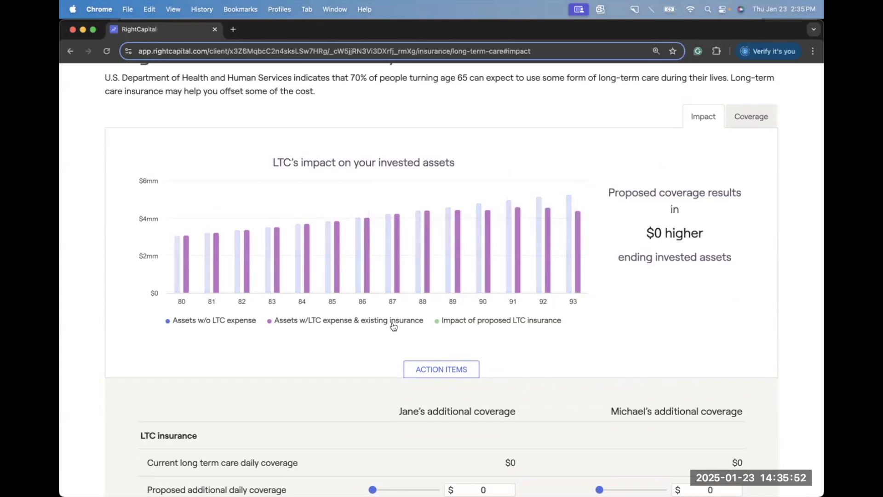
pyautogui.moveTo(452, 208)
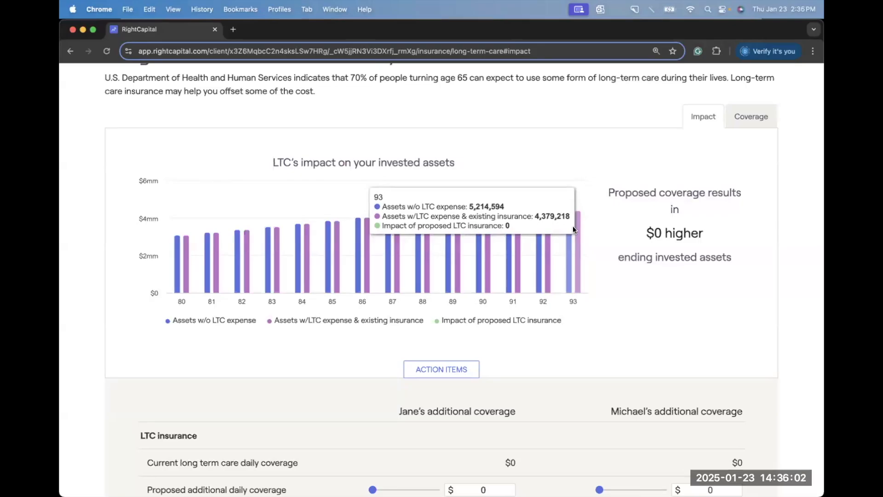
# Set the proposed additional daily coverage to $500 for both spouses and refresh the long-term care analysis.
pyautogui.scroll(-3, 616, 233)
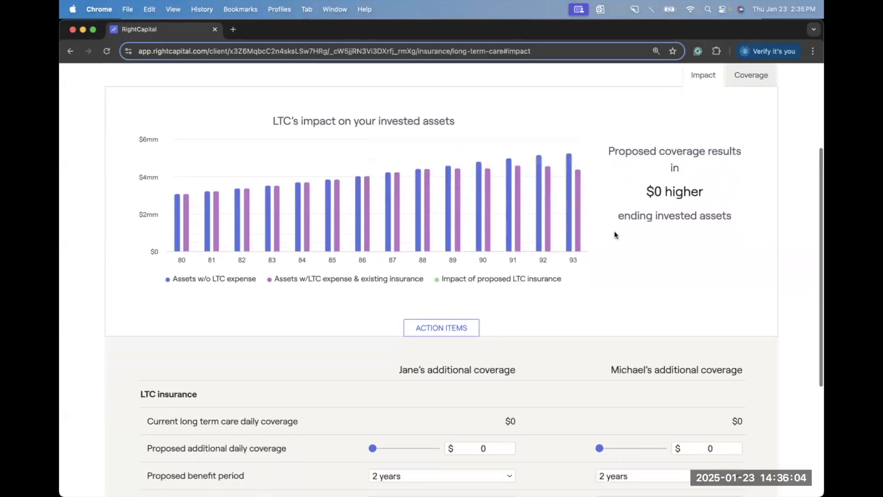
pyautogui.click(488, 401)
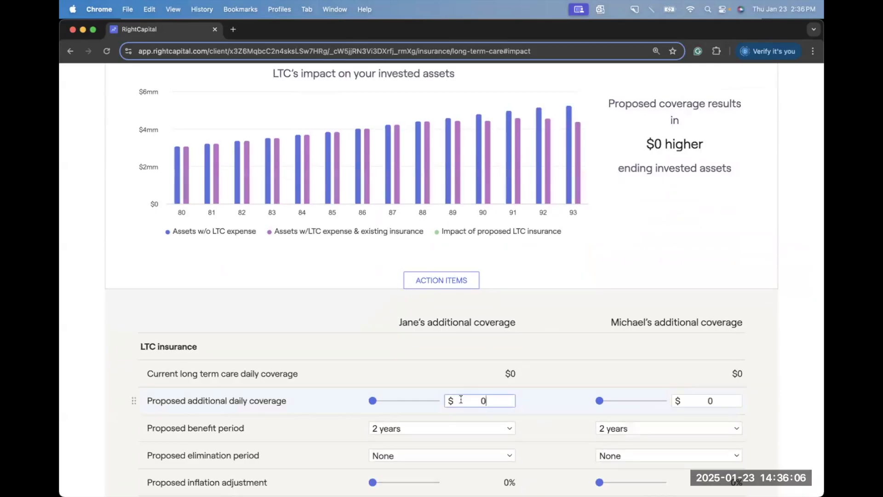
pyautogui.write('500')
pyautogui.click(722, 400)
pyautogui.write('500')
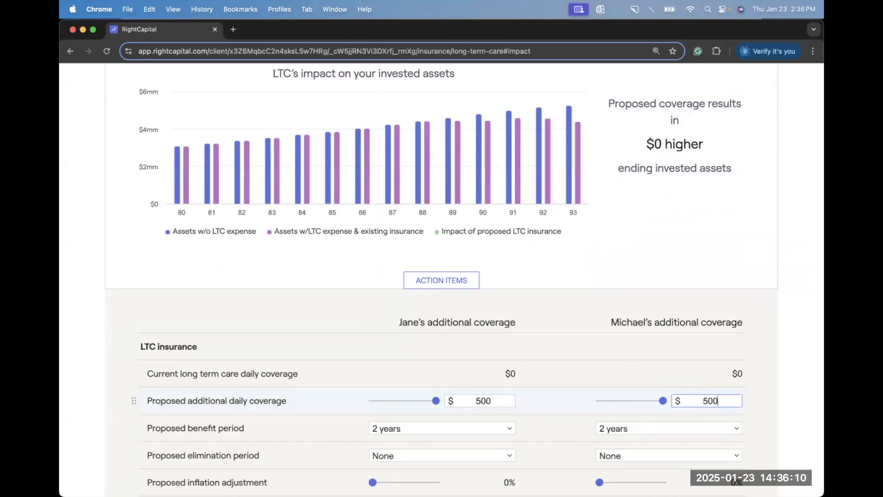
pyautogui.click(578, 269)
pyautogui.scroll(-3, 578, 269)
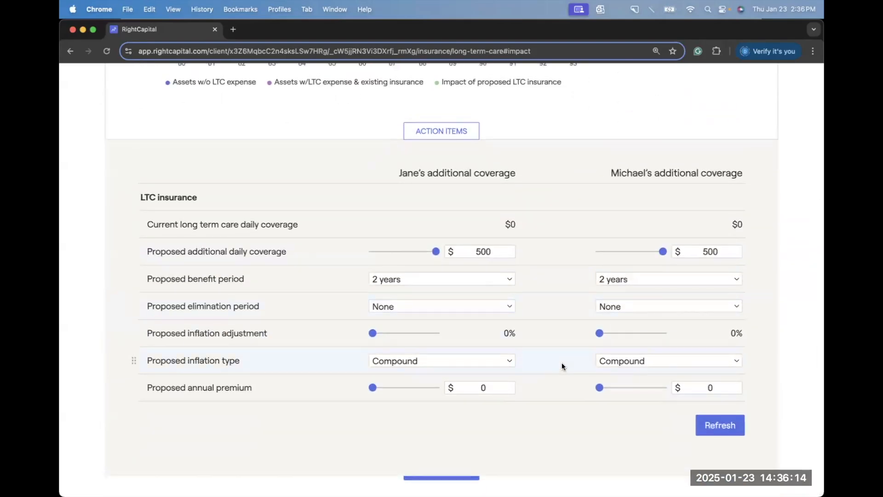
pyautogui.click(700, 432)
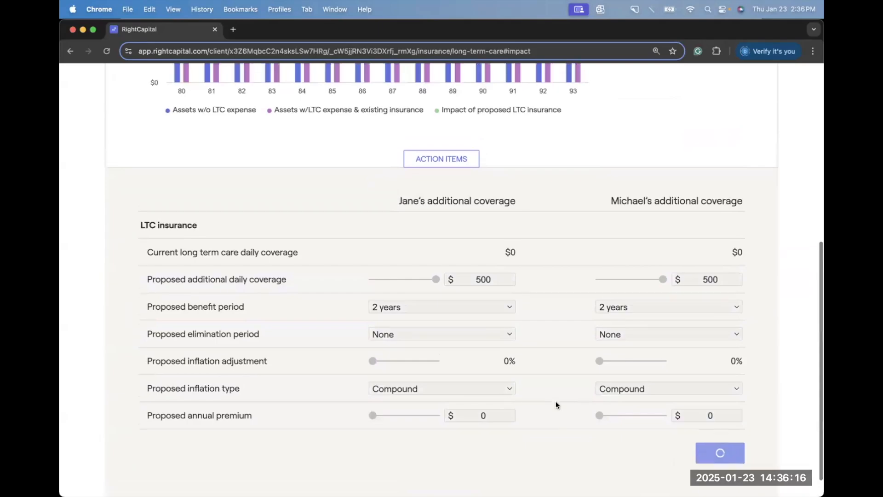
# Examine the impact of the proposed LTC insurance on ending invested assets in the refreshed chart.
pyautogui.scroll(3, 556, 405)
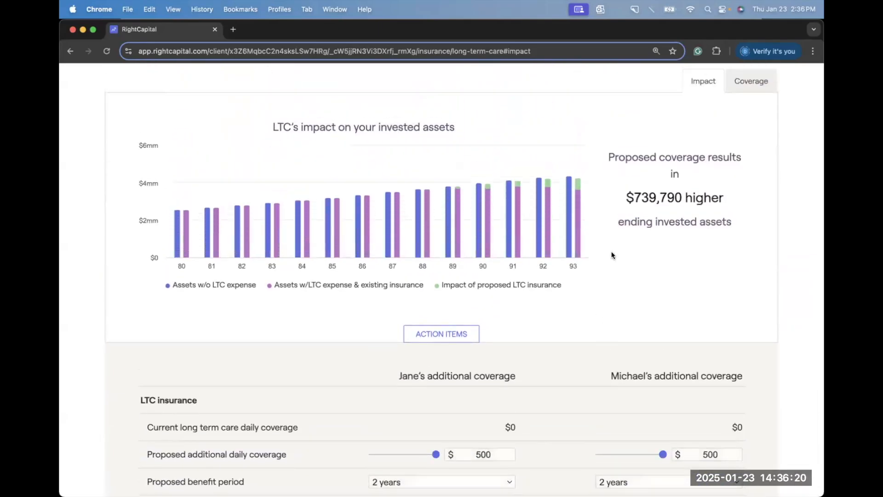
pyautogui.scroll(1, 612, 253)
pyautogui.moveTo(528, 210)
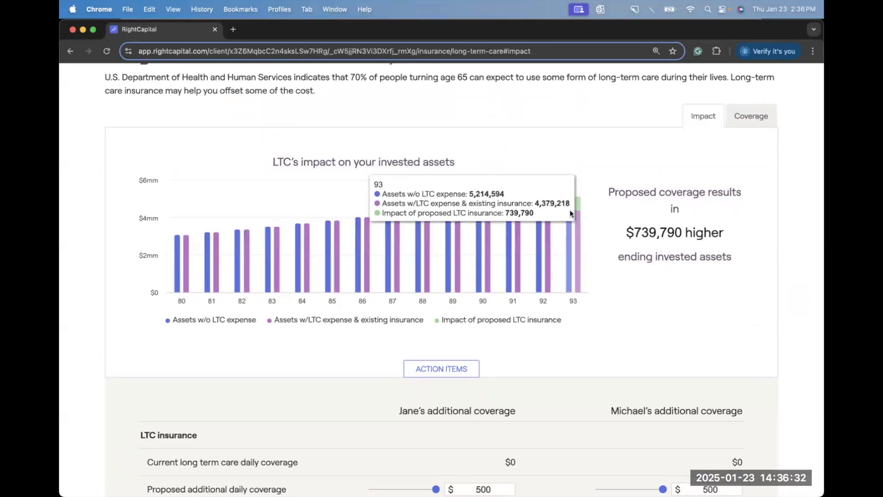
pyautogui.scroll(3, 598, 209)
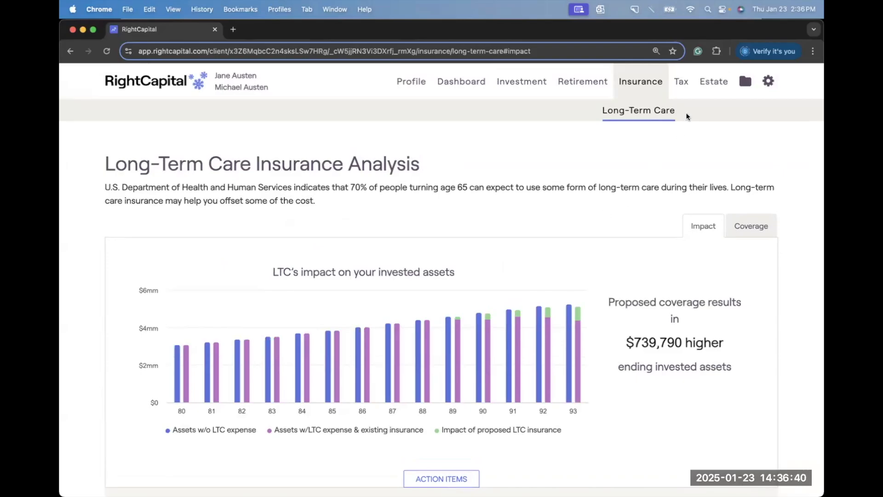
# View the Estate module's Checklist and Beneficiary pages, returning to the Checklist.
pyautogui.click(711, 88)
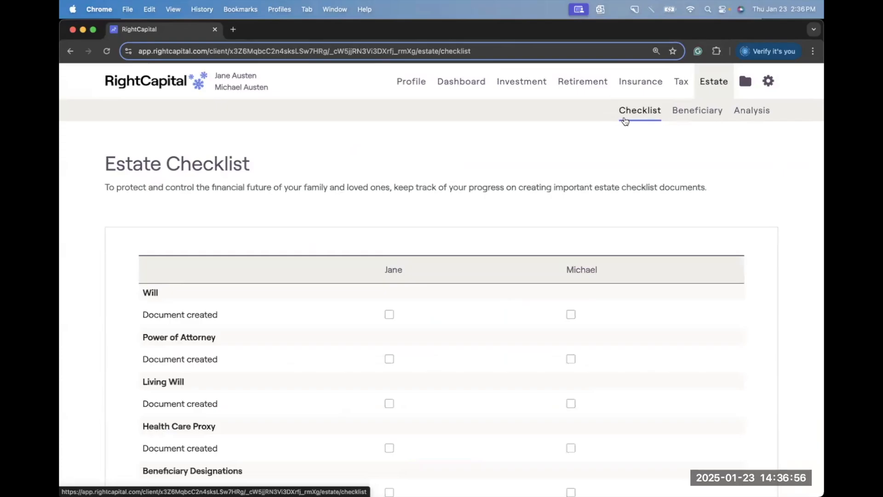
pyautogui.click(681, 118)
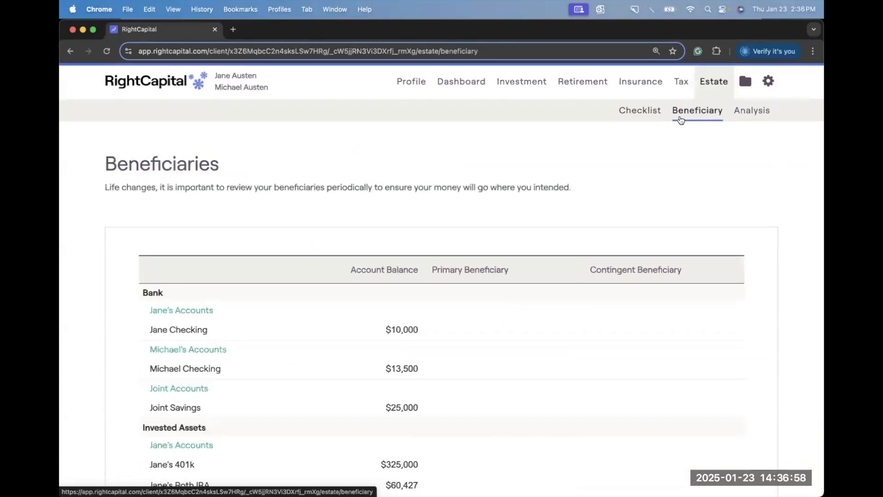
pyautogui.click(640, 121)
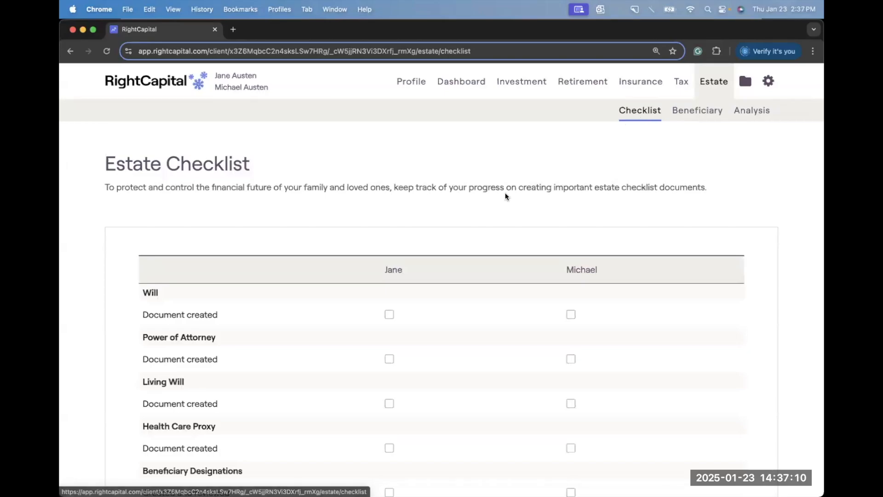
# Mark the first spouse's will as created in the Estate Checklist and review the detail rows under it.
pyautogui.scroll(-1, 506, 196)
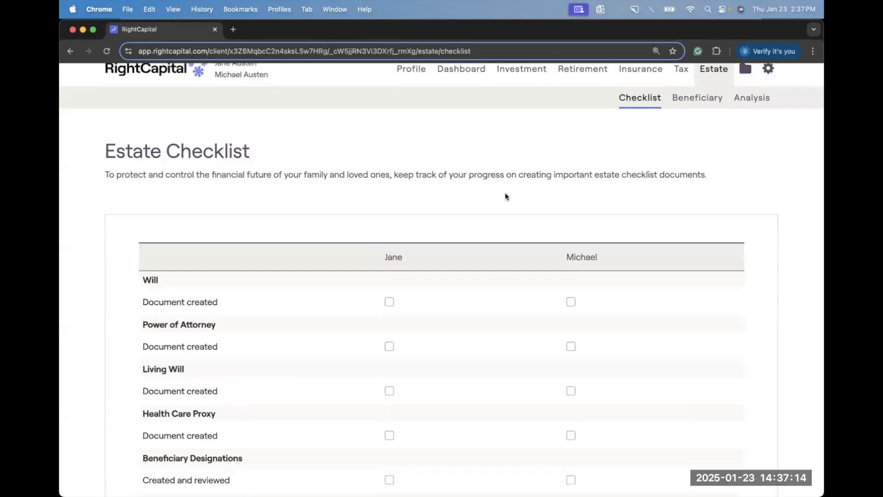
pyautogui.scroll(-3, 483, 212)
pyautogui.click(389, 260)
pyautogui.scroll(2, 468, 213)
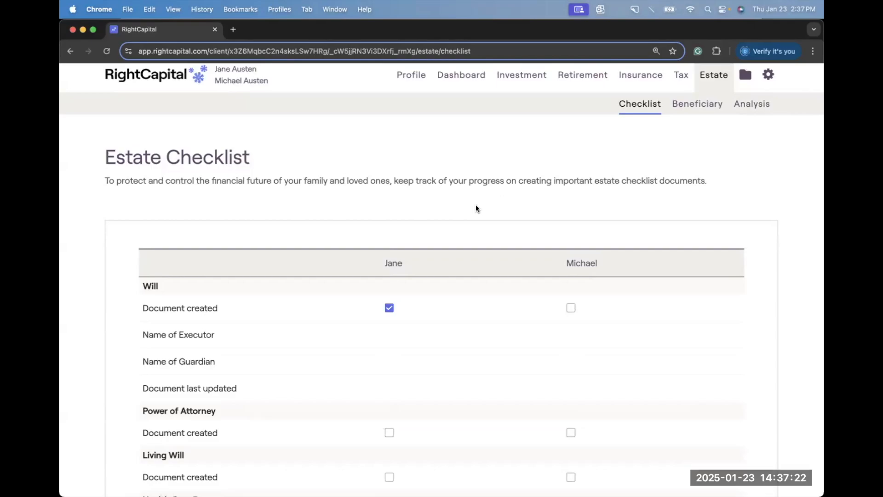
pyautogui.scroll(-3, 477, 208)
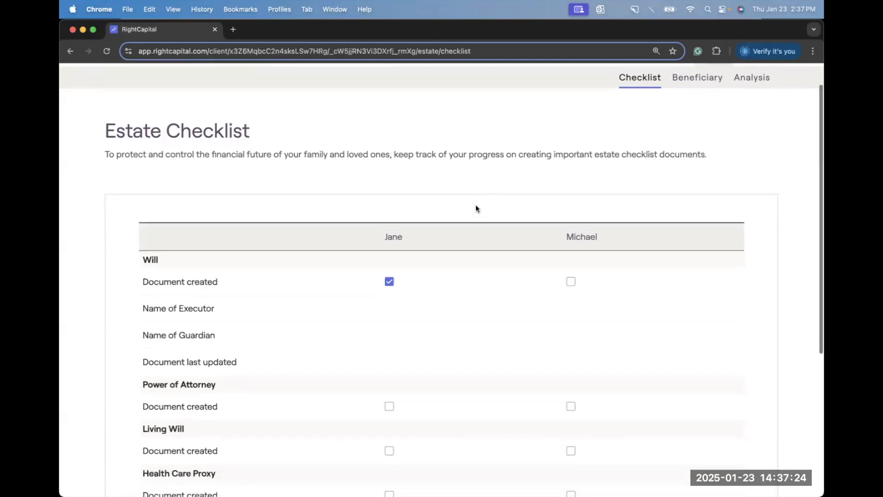
pyautogui.scroll(-1, 475, 206)
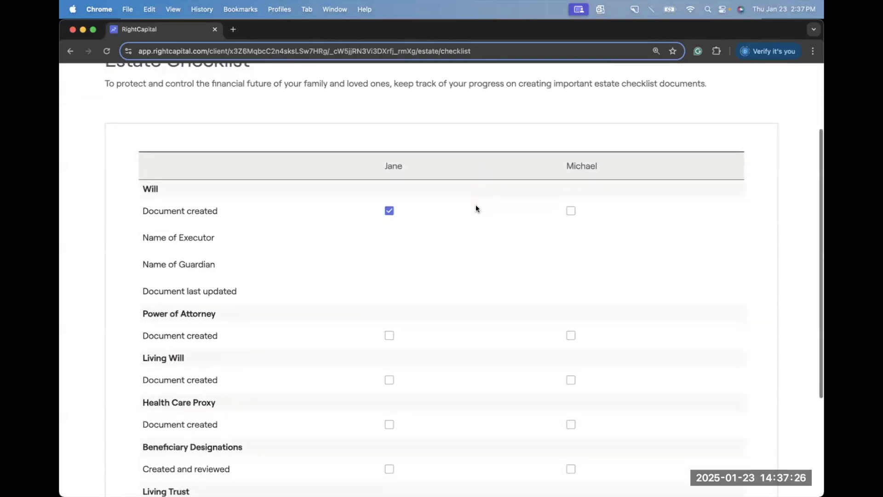
pyautogui.scroll(1, 469, 188)
pyautogui.scroll(-1, 442, 175)
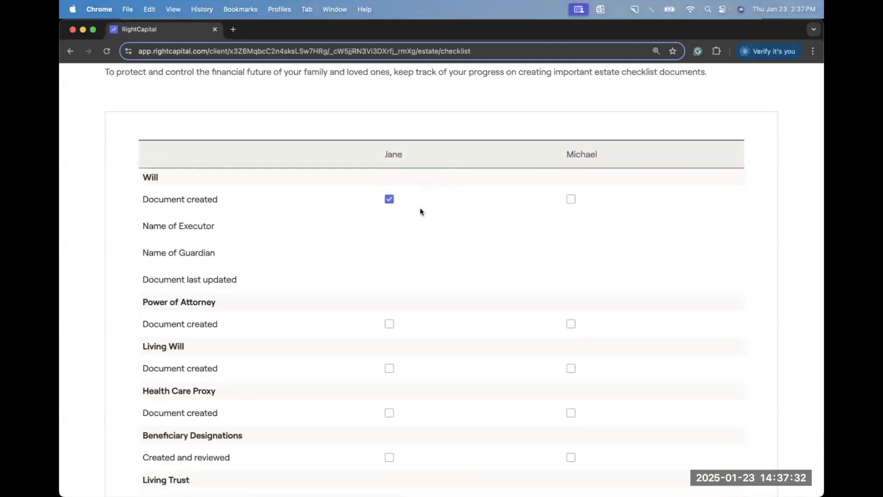
pyautogui.doubleClick(157, 177)
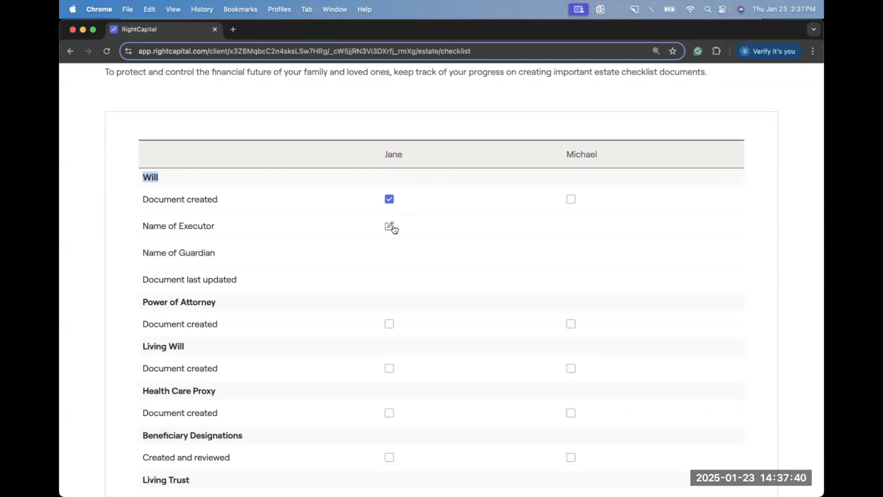
# Enter the executor's name for the first spouse's will.
pyautogui.click(393, 228)
pyautogui.write('Tom')
pyautogui.click(527, 226)
# Mark the second spouse's will and the first spouse's power of attorney as created in the Estate Checklist.
pyautogui.click(390, 324)
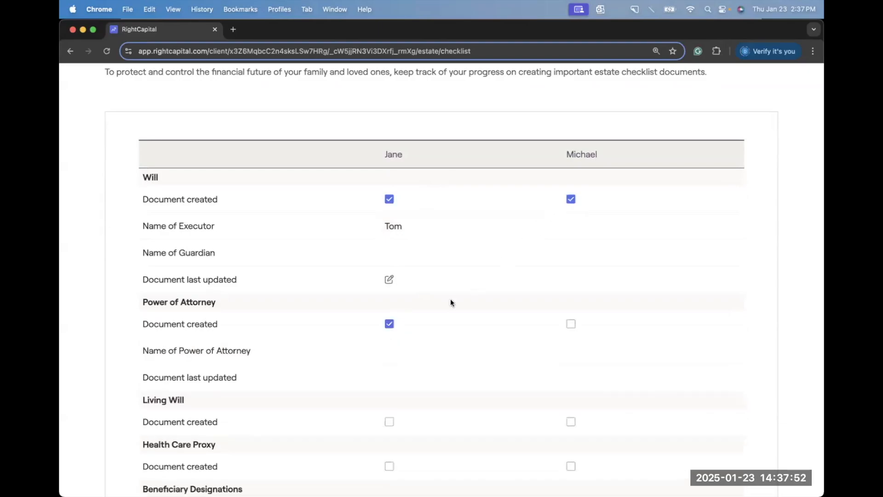
pyautogui.scroll(-2, 450, 301)
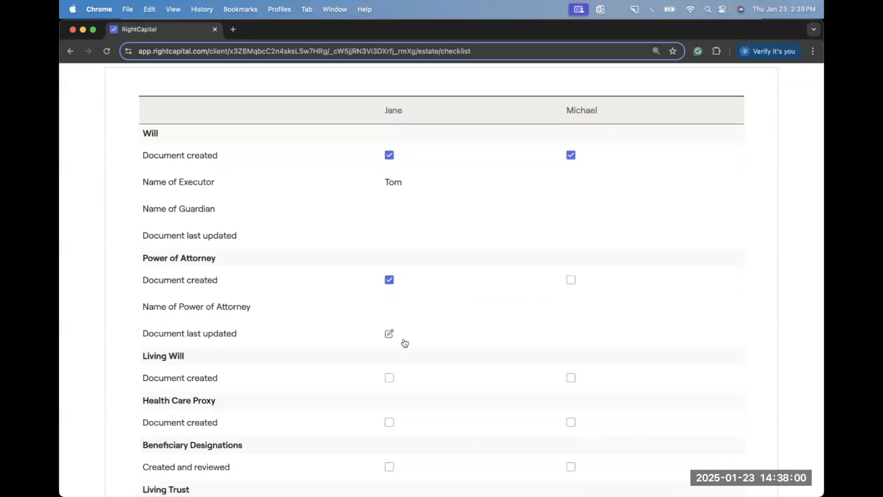
pyautogui.scroll(4, 405, 342)
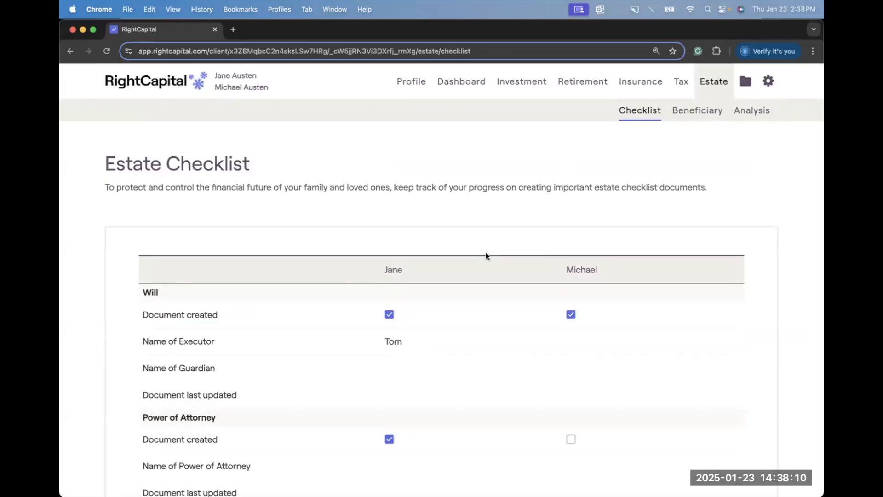
# Review the Beneficiaries page's bank and invested accounts with their primary and contingent beneficiary columns.
pyautogui.click(682, 113)
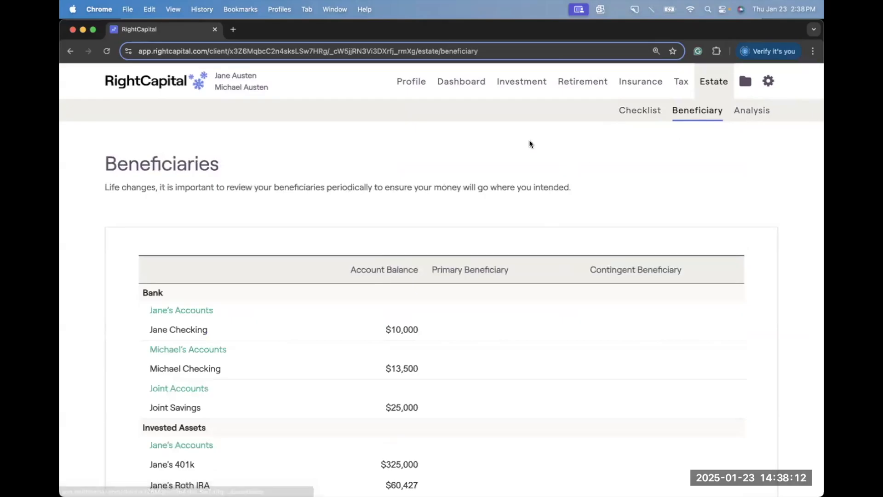
pyautogui.scroll(-3, 529, 140)
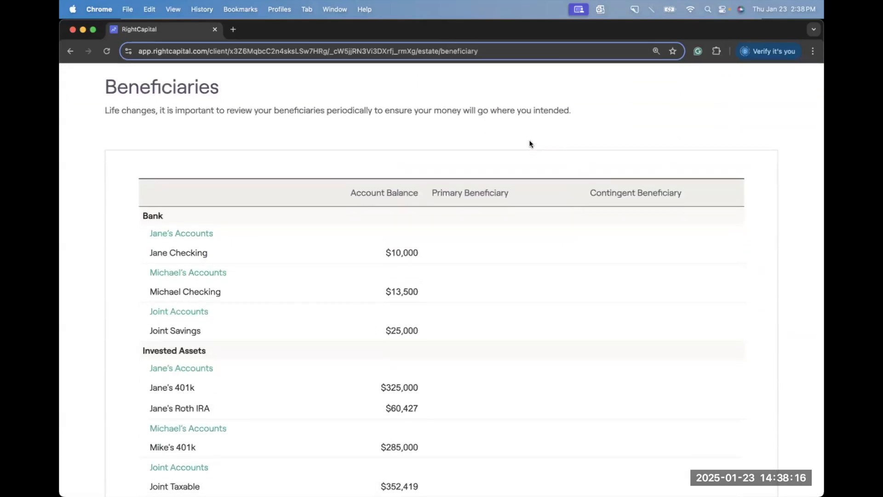
pyautogui.scroll(-3, 530, 143)
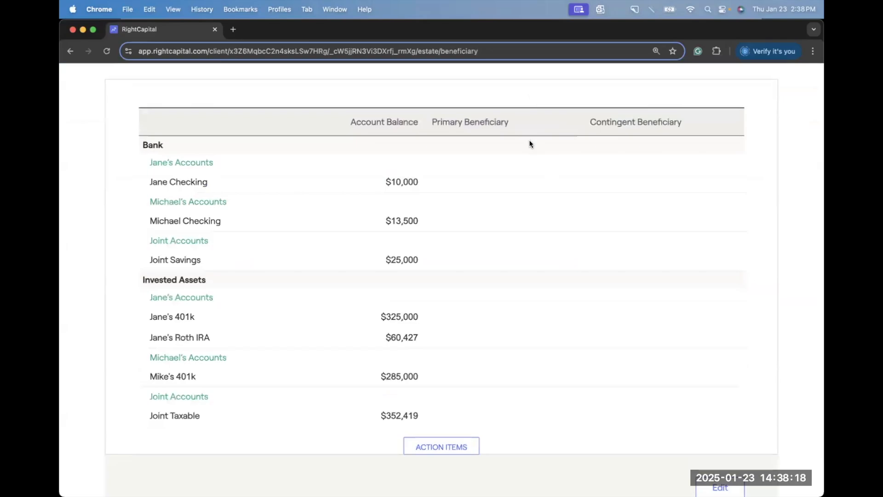
# Give the first spouse's 401k a custom primary beneficiary entry splitting it 80% and 20% between two named people, and save it.
pyautogui.click(506, 183)
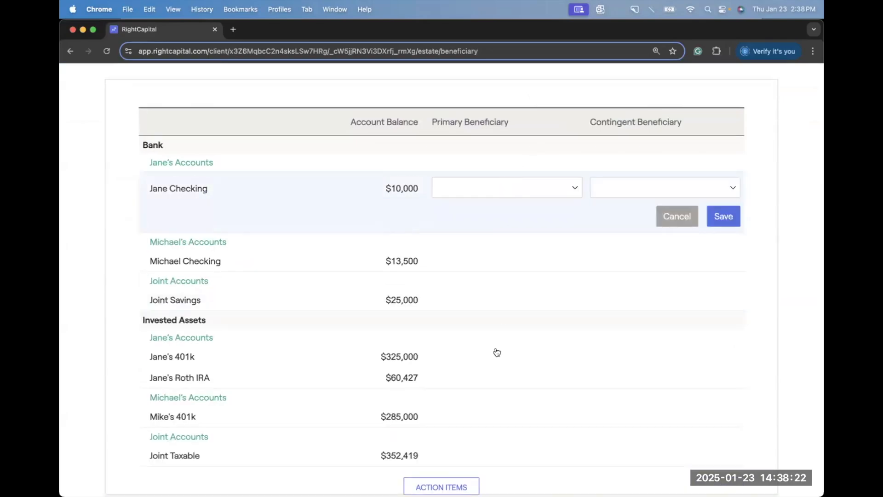
pyautogui.click(468, 351)
pyautogui.click(491, 325)
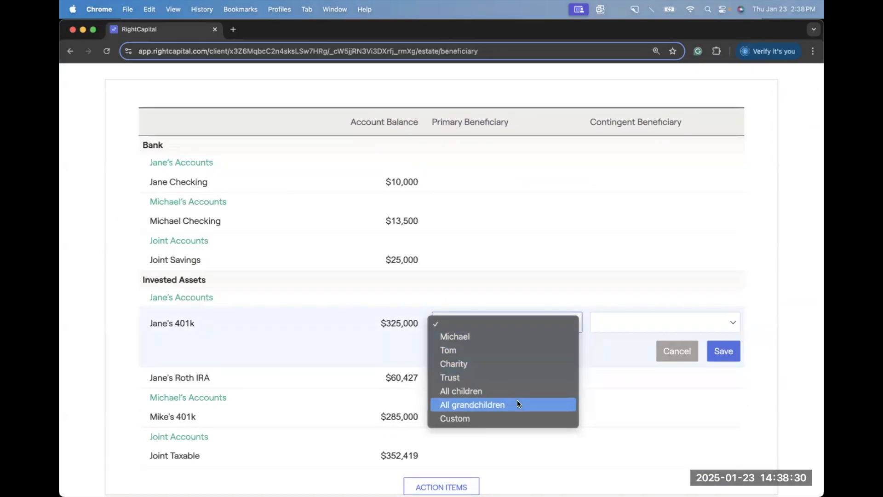
pyautogui.click(498, 419)
pyautogui.click(483, 345)
pyautogui.write('Tom ')
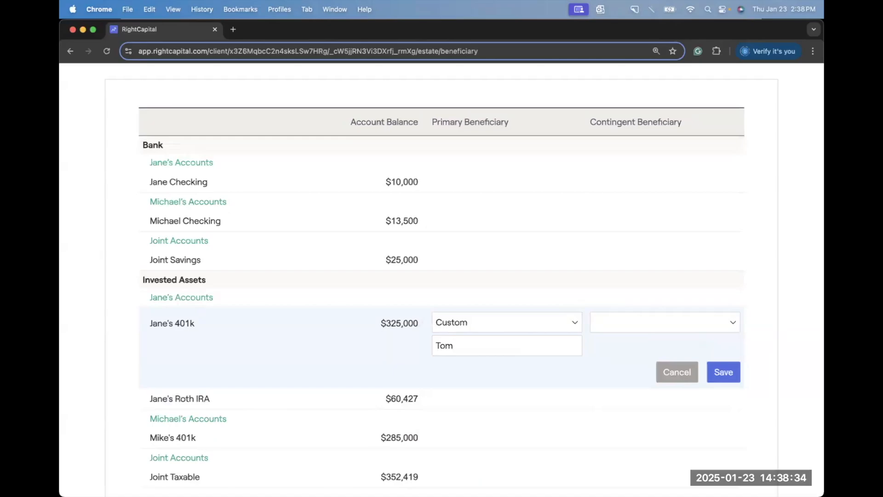
pyautogui.write('80%, Mary 20%')
pyautogui.click(719, 374)
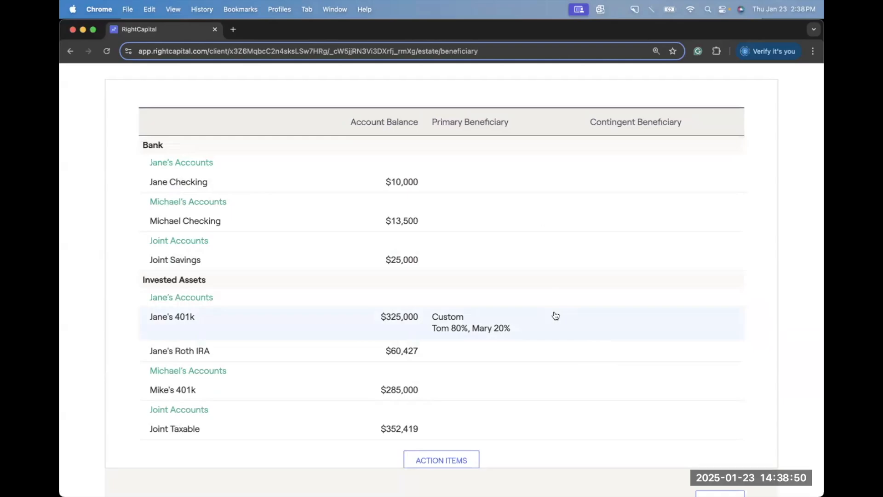
# Open the estate Analysis flow chart and review the asset breakdown of the first spouse's estate.
pyautogui.scroll(5, 555, 315)
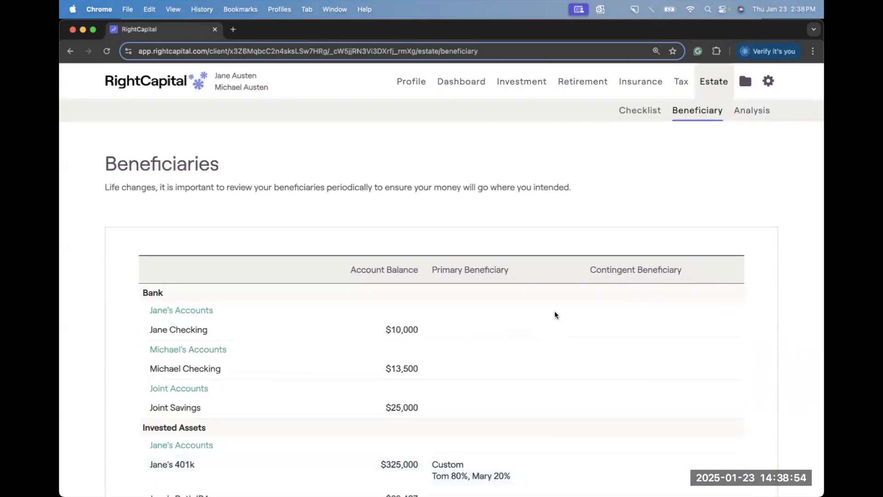
pyautogui.click(755, 113)
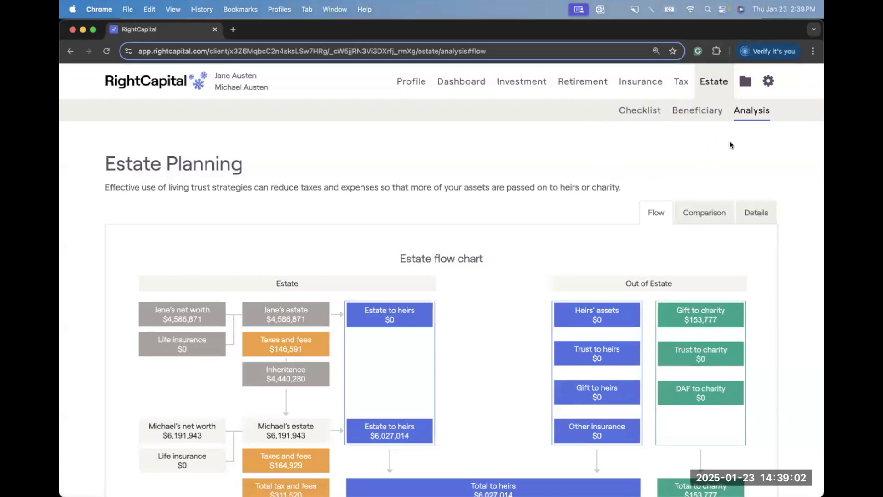
pyautogui.scroll(-2, 527, 192)
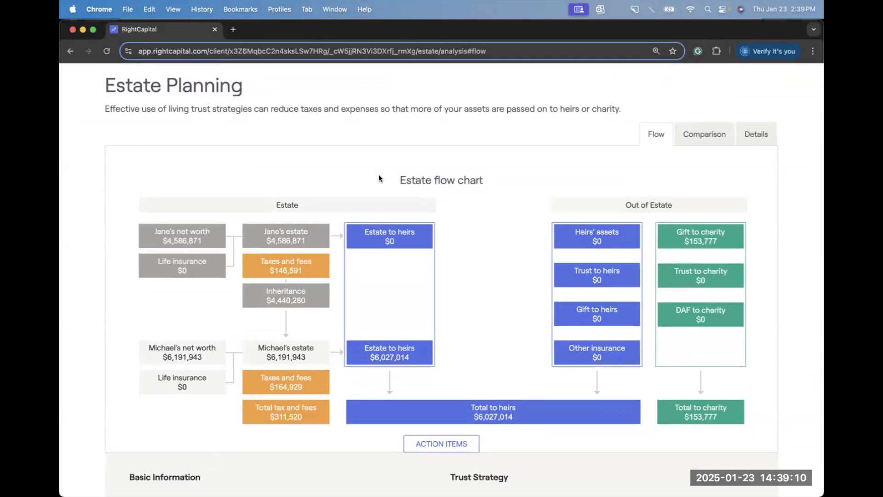
pyautogui.scroll(-1, 342, 211)
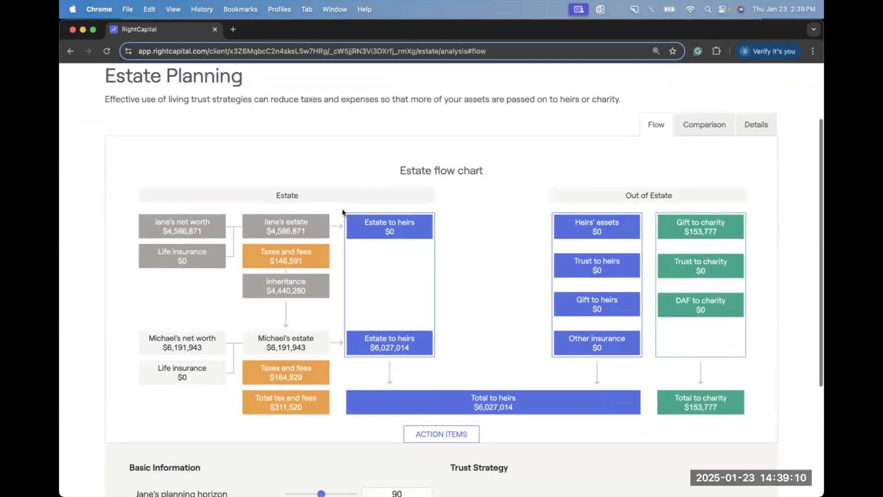
pyautogui.click(312, 229)
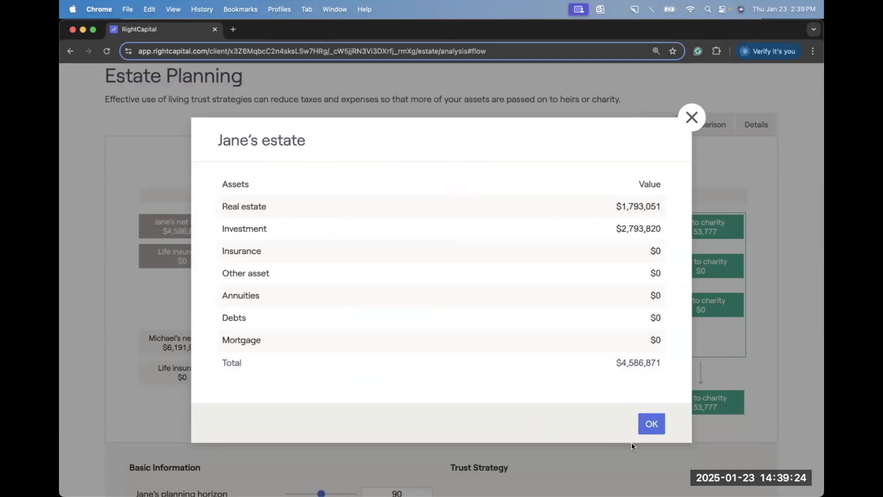
pyautogui.click(645, 431)
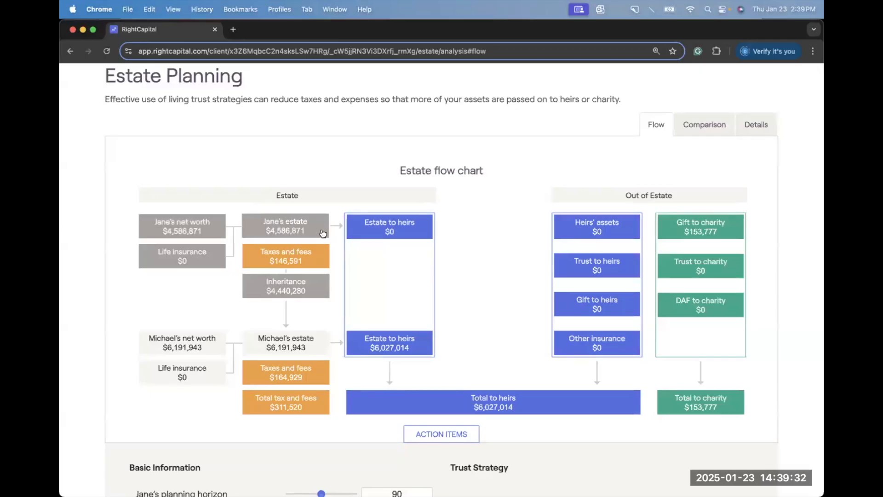
# Review the taxes and fees breakdown for the first spouse's estate and the asset breakdown of the second spouse's estate.
pyautogui.click(325, 256)
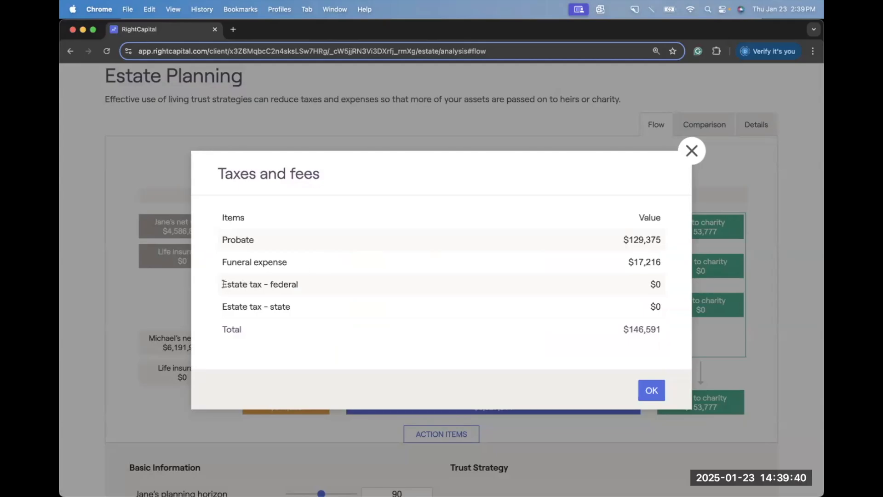
pyautogui.moveTo(242, 284); pyautogui.dragTo(303, 309)
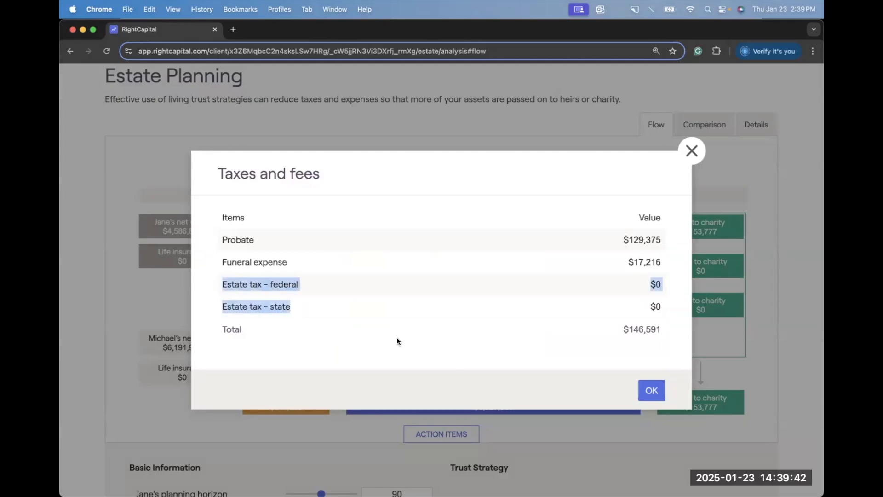
pyautogui.click(651, 391)
pyautogui.scroll(-1, 479, 344)
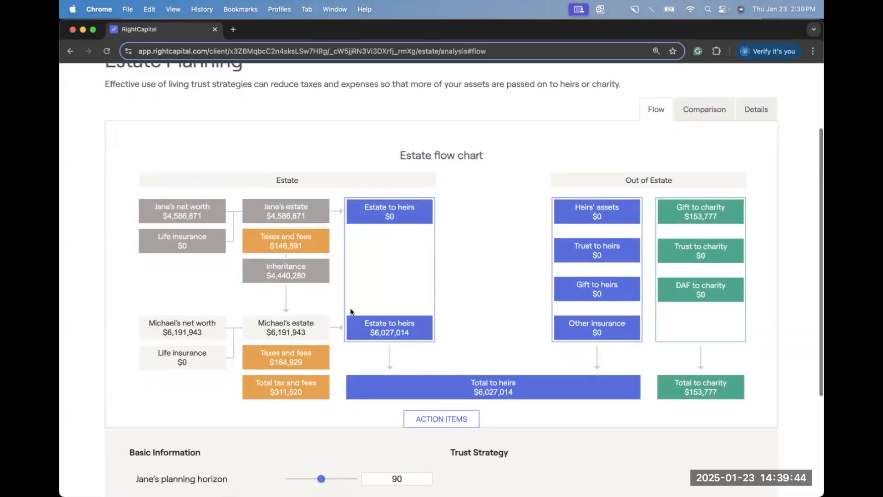
pyautogui.click(317, 336)
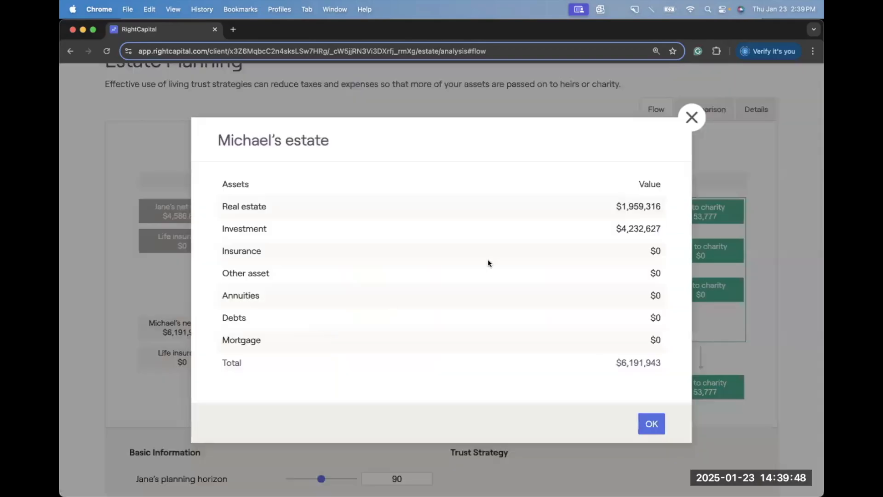
pyautogui.click(651, 424)
# Examine the total to heirs in the estate flow chart and highlight the chart's title.
pyautogui.scroll(-2, 489, 354)
pyautogui.moveTo(468, 343); pyautogui.dragTo(522, 352)
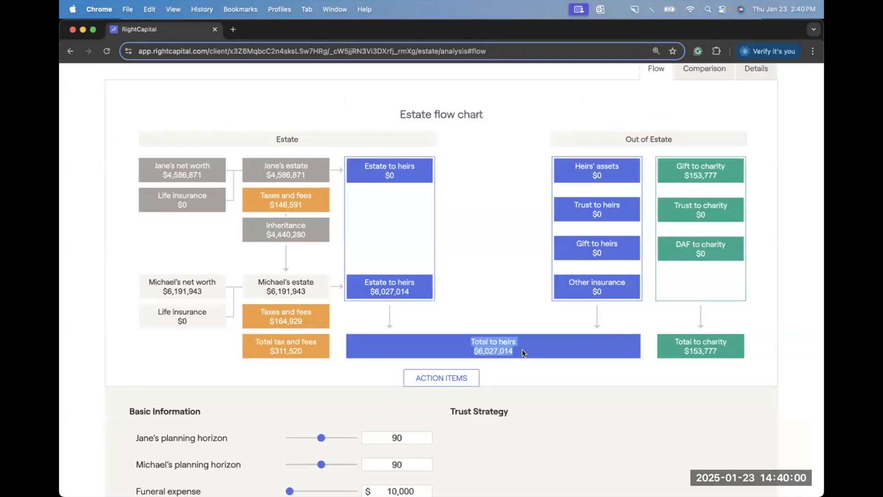
pyautogui.moveTo(399, 114); pyautogui.dragTo(503, 116)
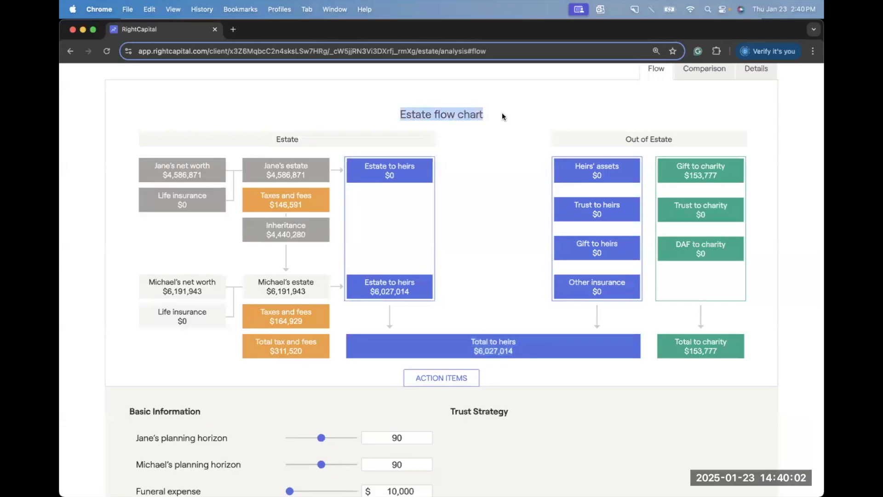
pyautogui.scroll(5, 552, 122)
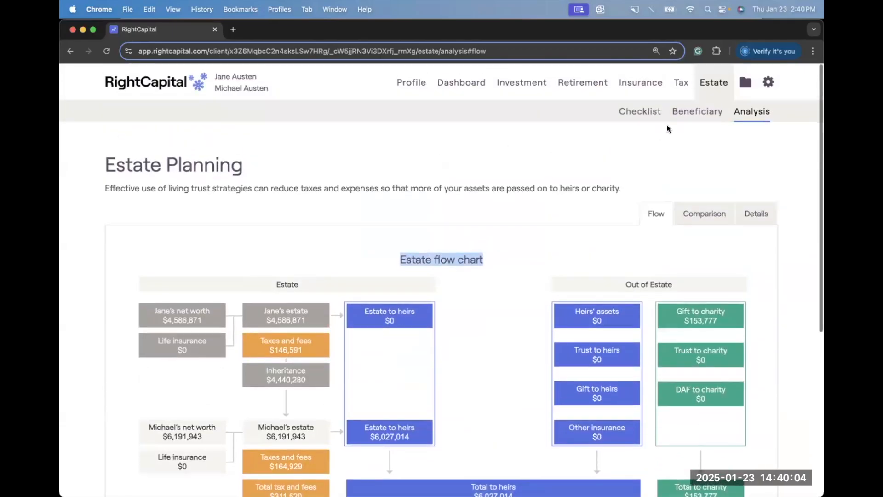
pyautogui.click(660, 157)
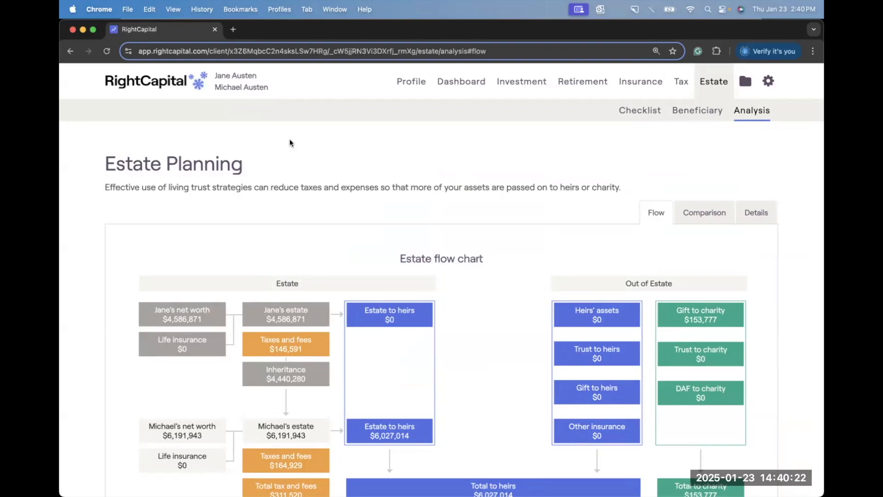
# Open the advisor portal in a new tab, search its Help Center for "estate" and open the Estate Analysis module overview.
pyautogui.rightClick(176, 86)
pyautogui.click(214, 92)
pyautogui.click(280, 29)
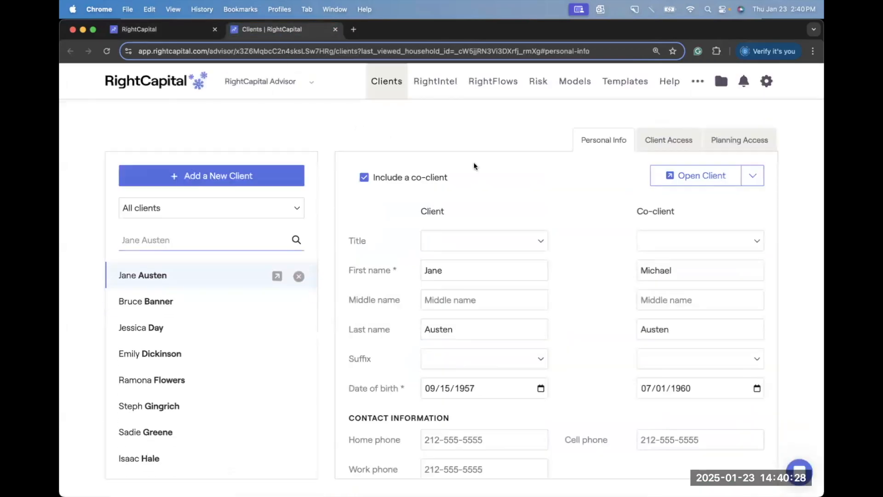
pyautogui.click(675, 89)
pyautogui.click(397, 85)
pyautogui.write('estate')
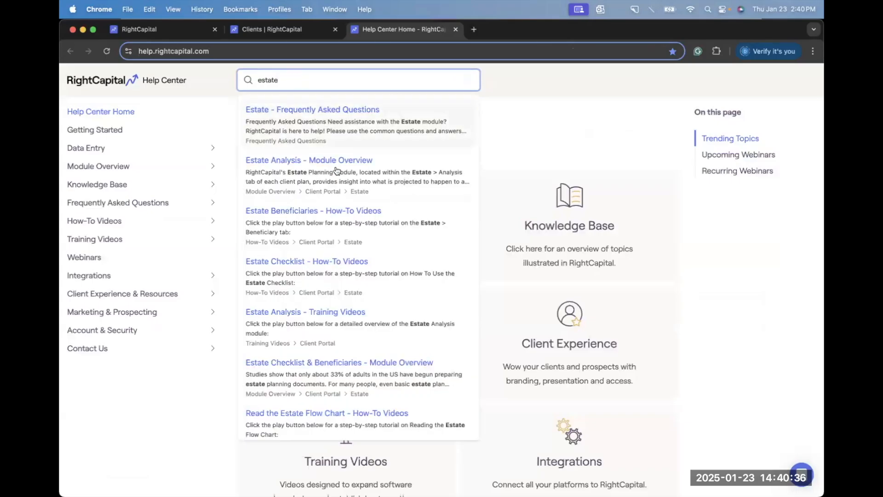
pyautogui.click(336, 171)
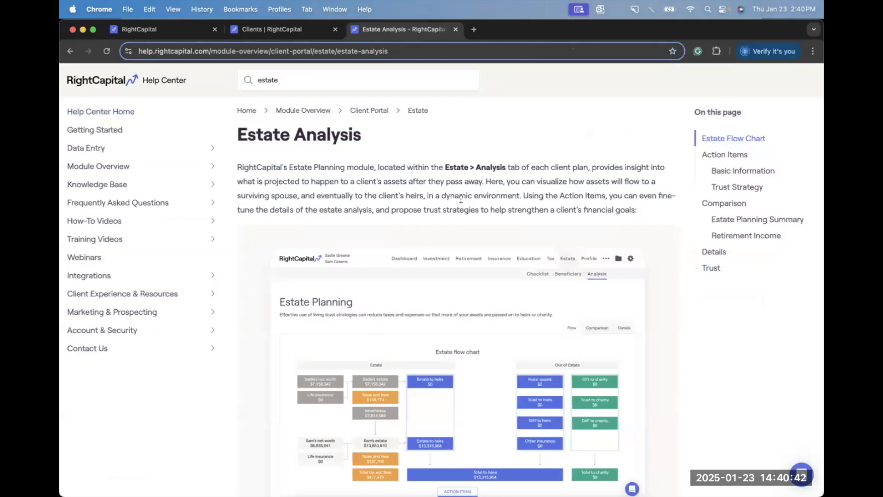
# Skim the Estate Analysis article and the other estate help topics, and close the Help Center and Clients tabs.
pyautogui.scroll(-10, 506, 223)
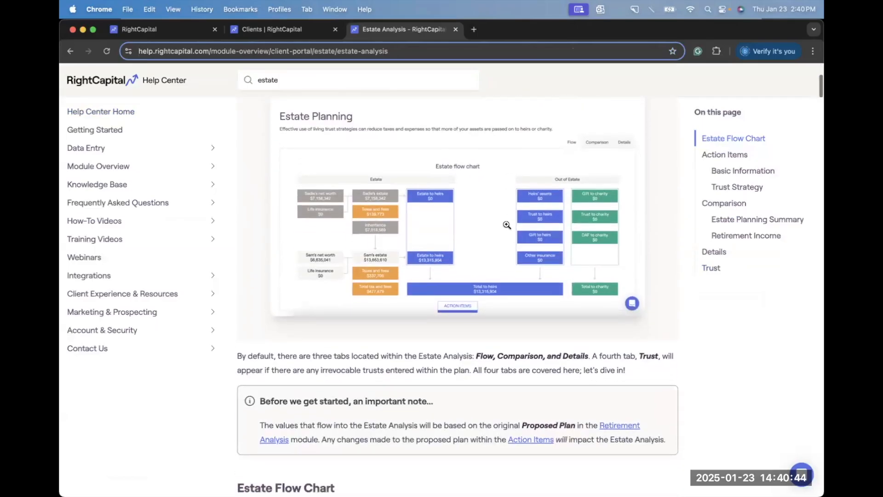
pyautogui.scroll(-1, 506, 225)
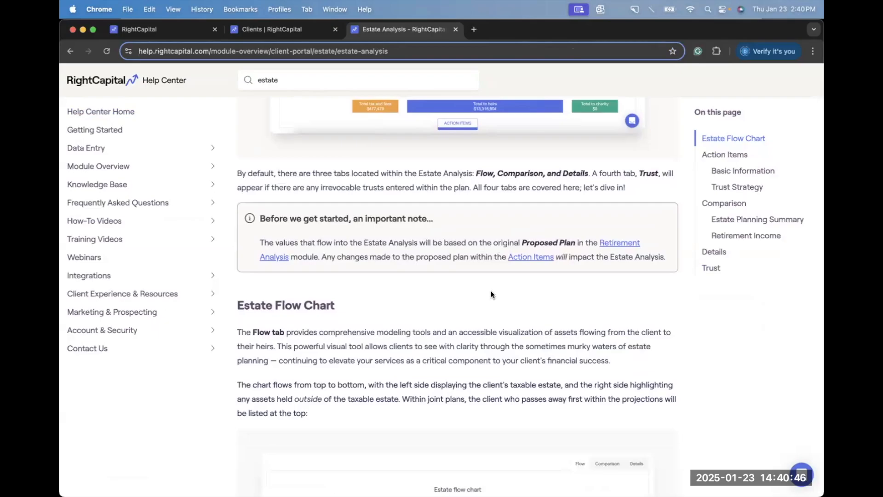
pyautogui.scroll(8, 491, 294)
pyautogui.click(339, 81)
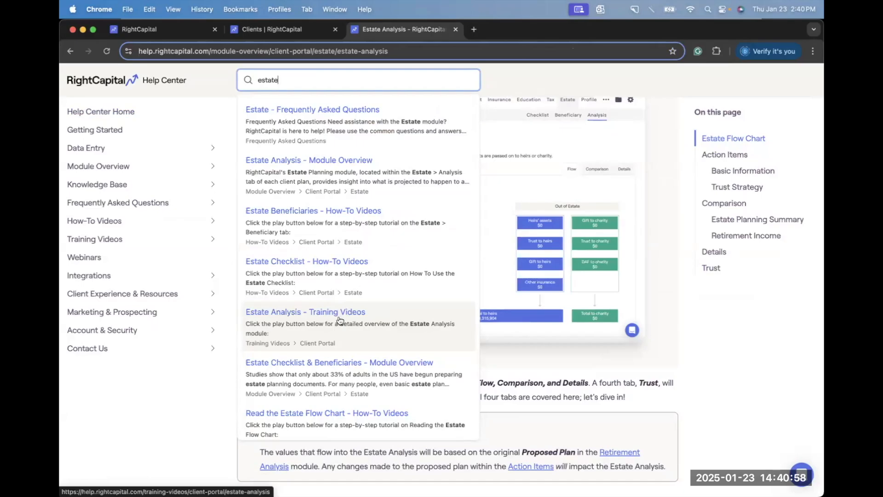
pyautogui.click(513, 369)
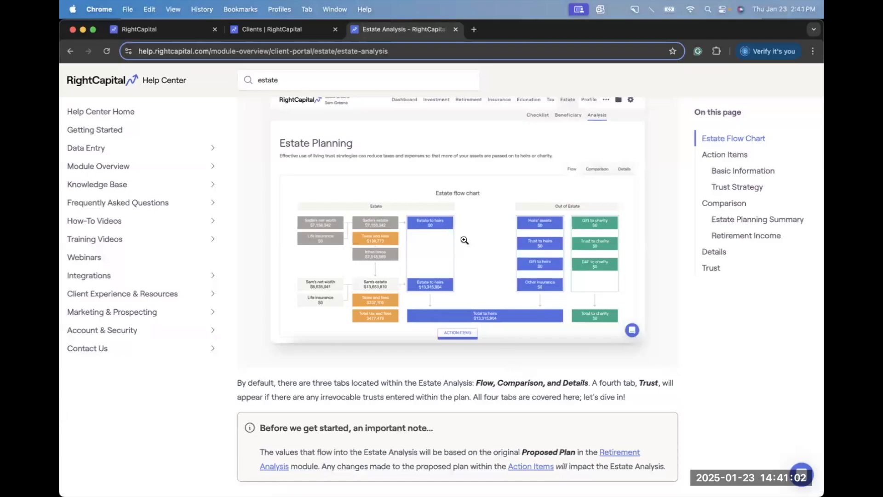
pyautogui.click(456, 31)
pyautogui.click(335, 30)
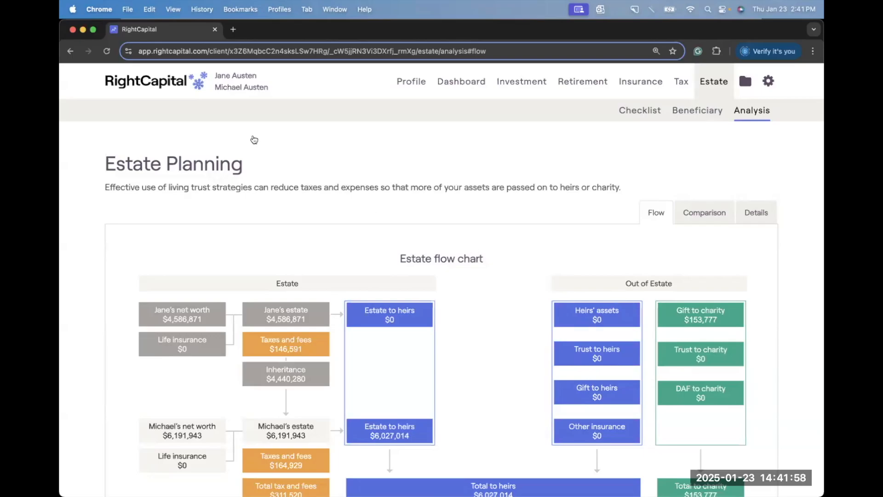
# Return to the advisor portal and open the Planning Access templates, checking which templates are available.
pyautogui.click(177, 93)
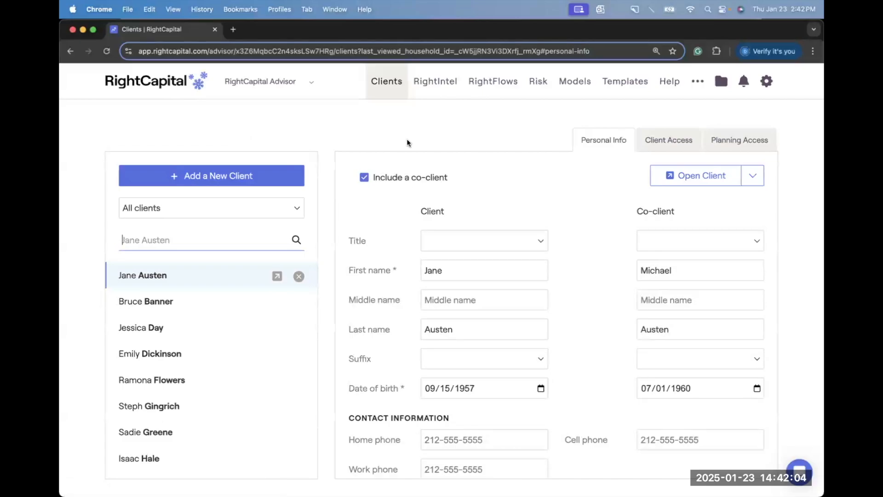
pyautogui.click(626, 89)
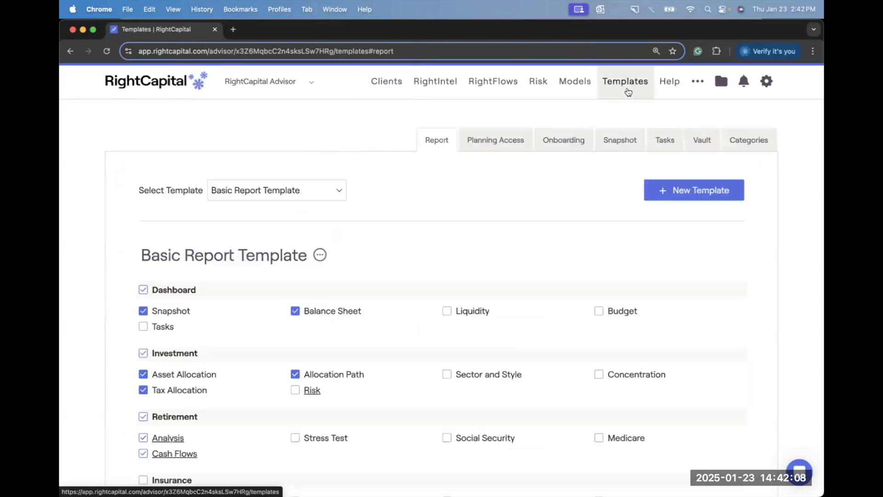
pyautogui.click(487, 141)
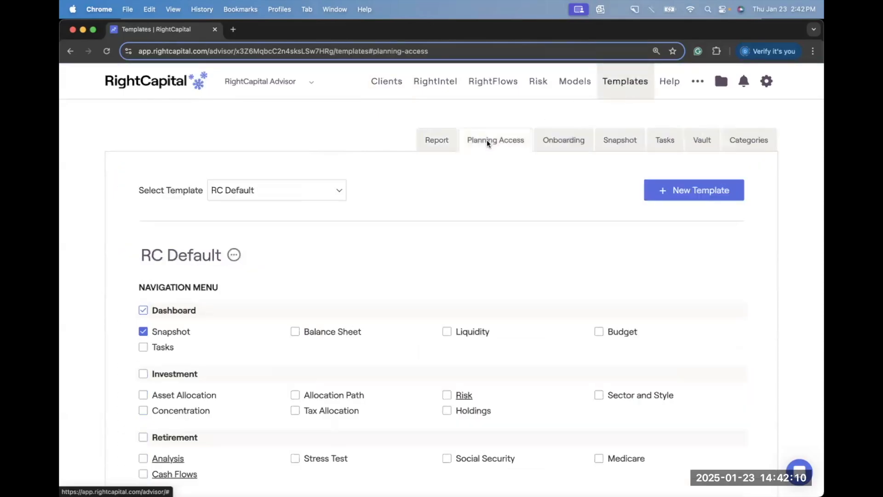
pyautogui.click(325, 190)
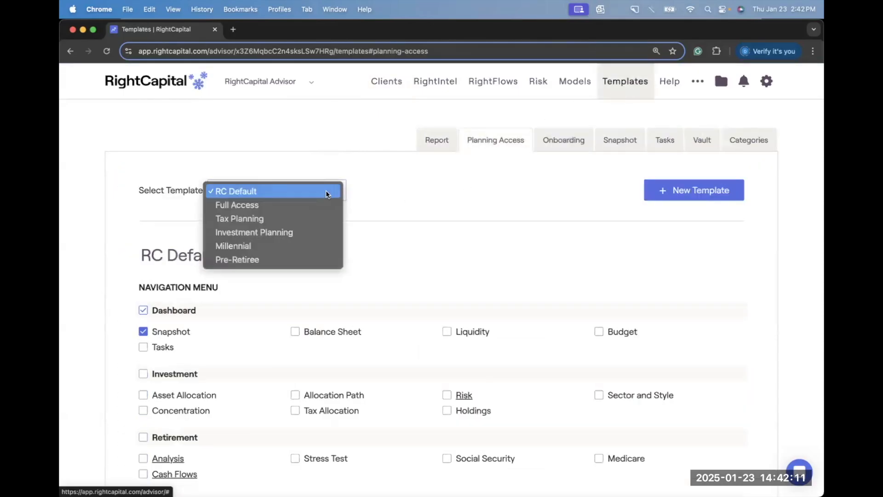
pyautogui.click(356, 191)
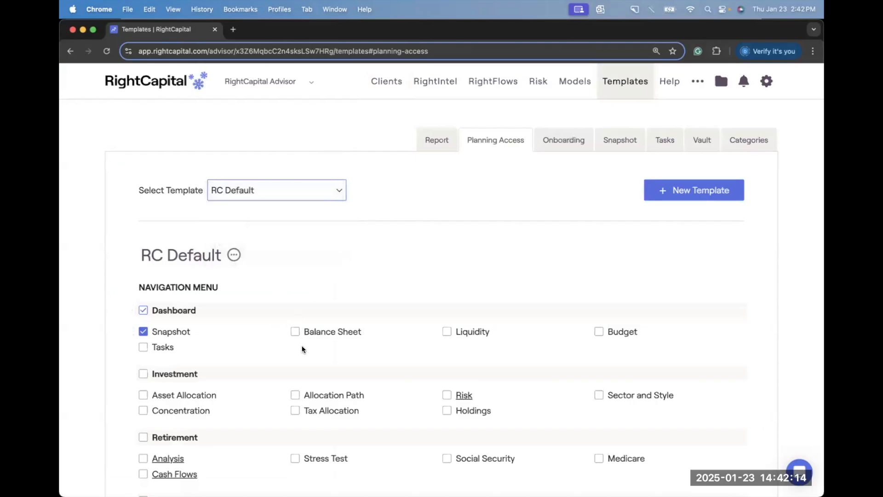
# Create a new Planning Access template and name it Retirees.
pyautogui.click(660, 190)
pyautogui.click(258, 255)
pyautogui.moveTo(248, 256); pyautogui.dragTo(125, 258)
pyautogui.write('Reitrees')
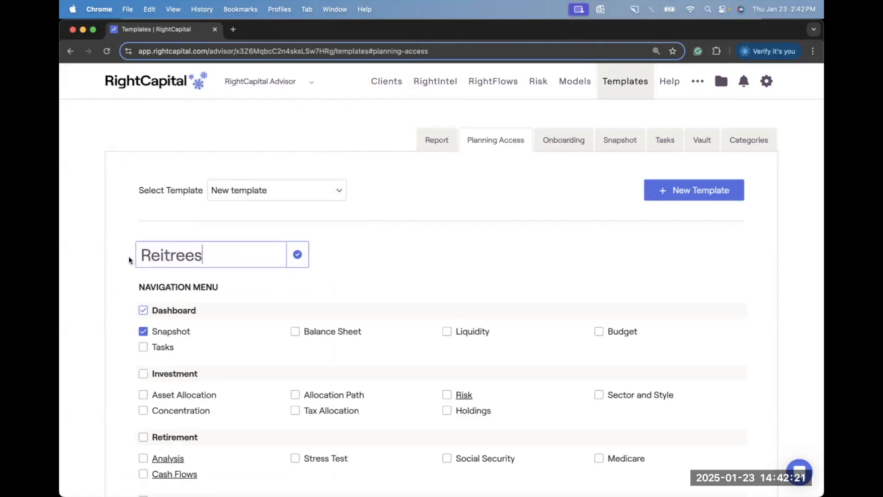
pyautogui.click(165, 256)
pyautogui.press('BackSpace')
pyautogui.write('irees')
pyautogui.click(297, 254)
# Enable Balance Sheet, Asset Allocation, Allocation Path and retirement Analysis in the Retirees template, and move the Investment section above Dashboard.
pyautogui.scroll(-1, 331, 272)
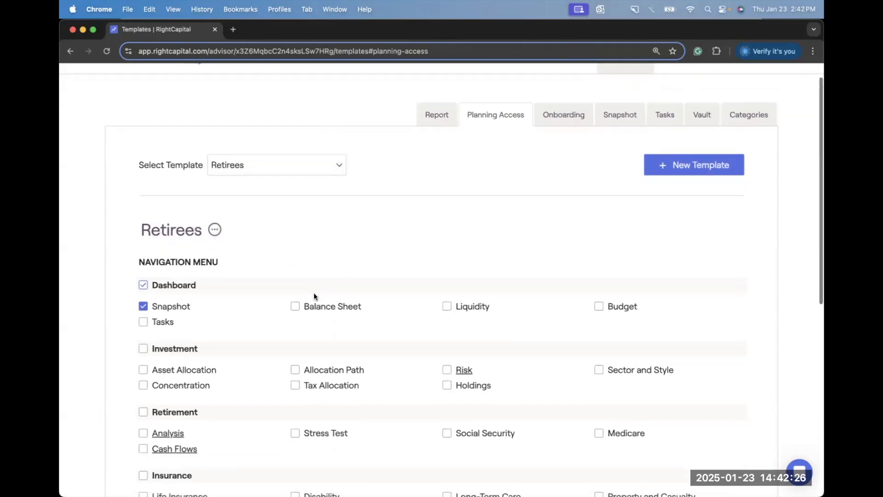
pyautogui.click(295, 306)
pyautogui.scroll(-1, 258, 312)
pyautogui.click(143, 339)
pyautogui.click(295, 339)
pyautogui.scroll(-1, 245, 336)
pyautogui.click(143, 372)
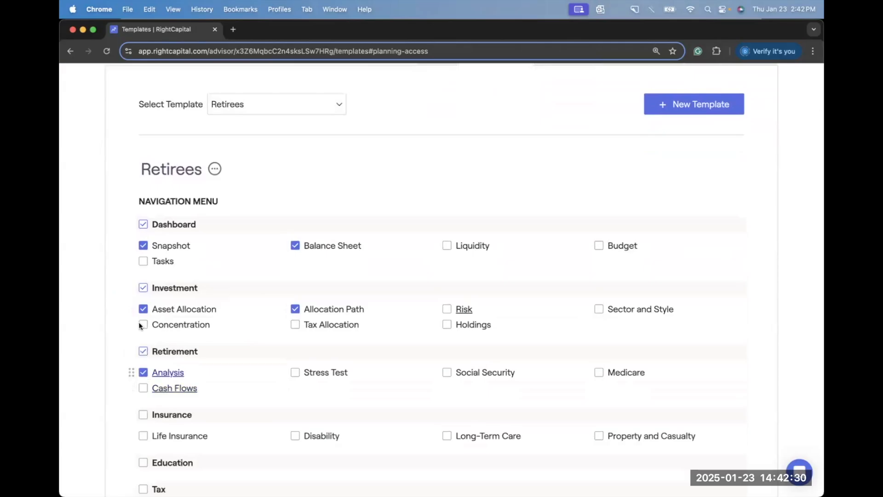
pyautogui.moveTo(130, 288); pyautogui.dragTo(132, 224)
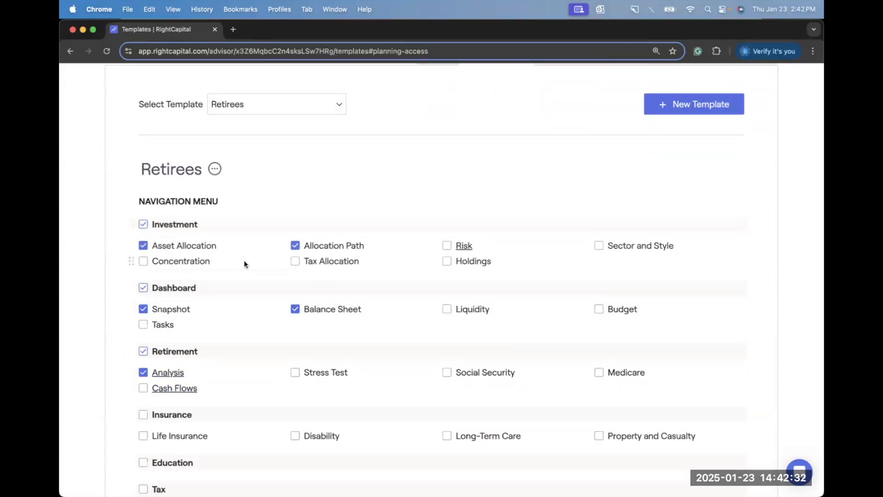
# Try applying the Retirees template to a single client found by first name, and close the dialog without saving.
pyautogui.scroll(-7, 244, 260)
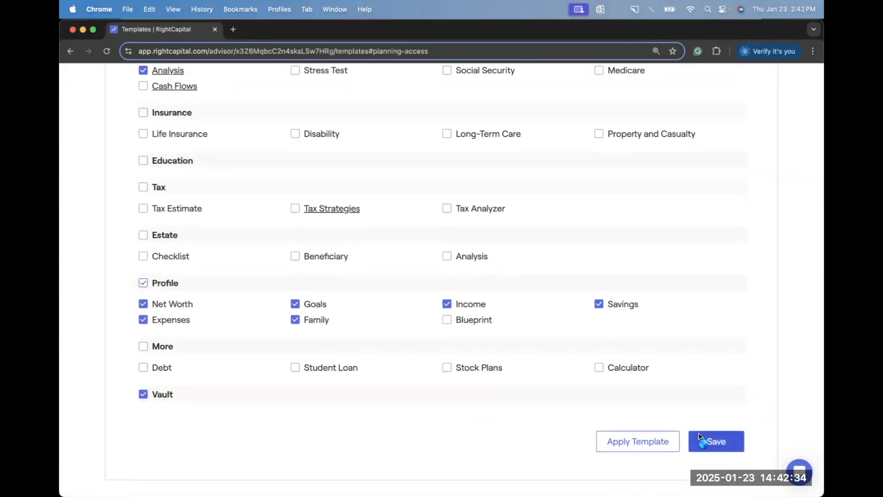
pyautogui.click(631, 442)
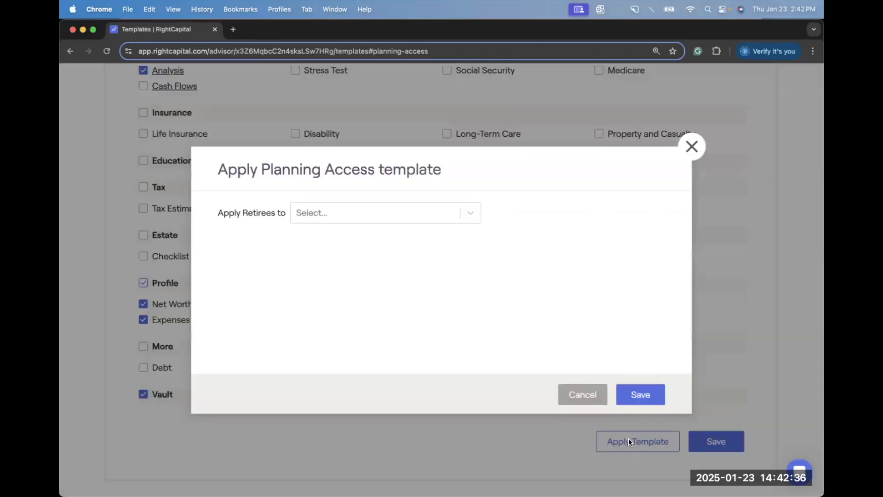
pyautogui.click(428, 219)
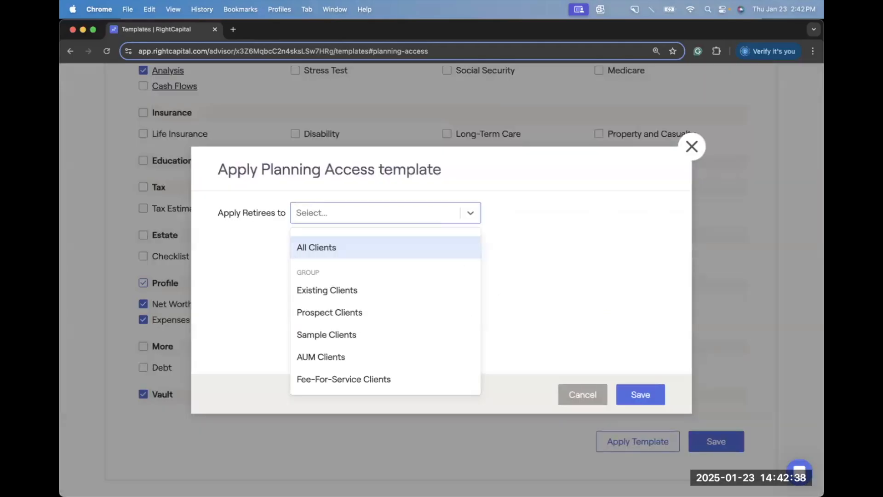
pyautogui.write('jane')
pyautogui.click(430, 259)
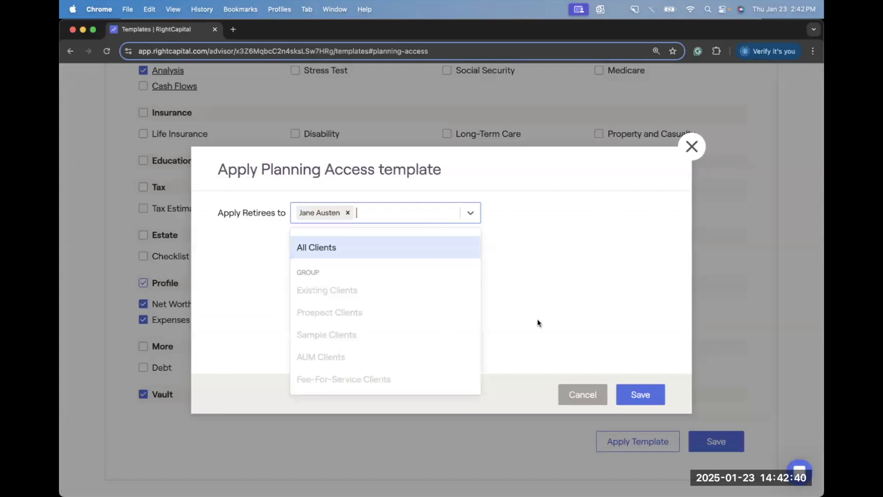
pyautogui.click(537, 320)
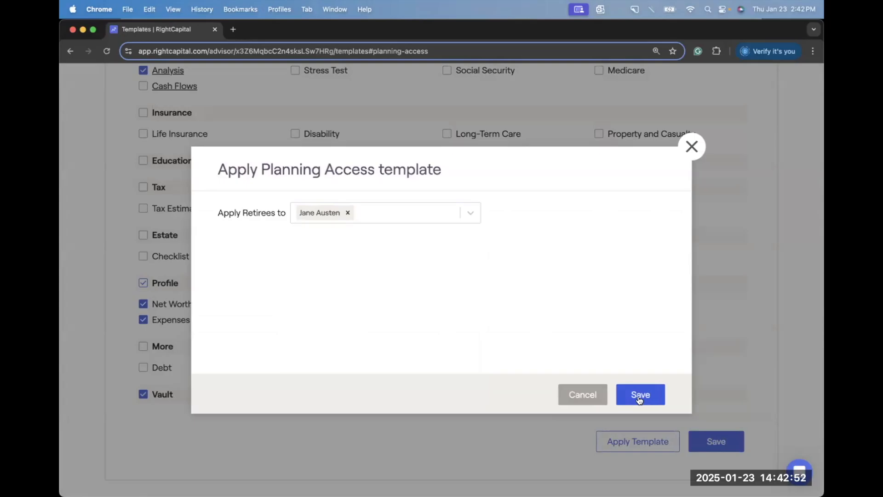
pyautogui.click(691, 146)
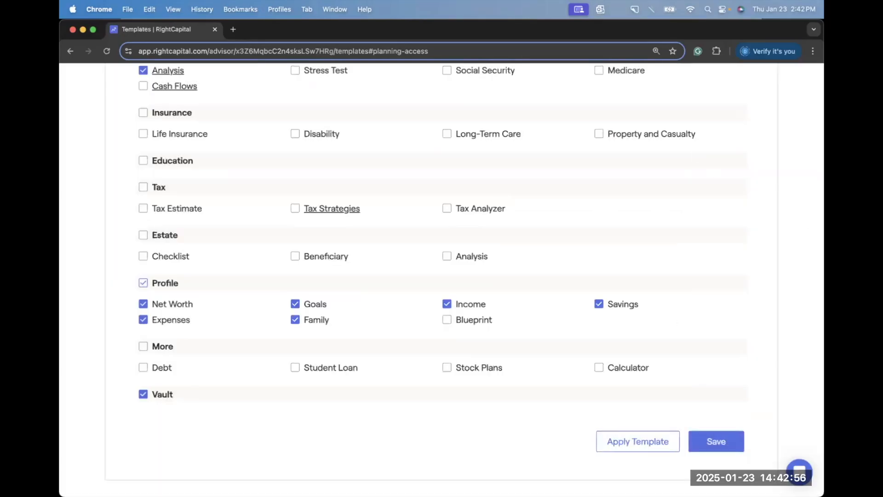
# Open the retiree client's plan from the Clients list, the second client in the list, and go to its Report page.
pyautogui.scroll(4, 597, 227)
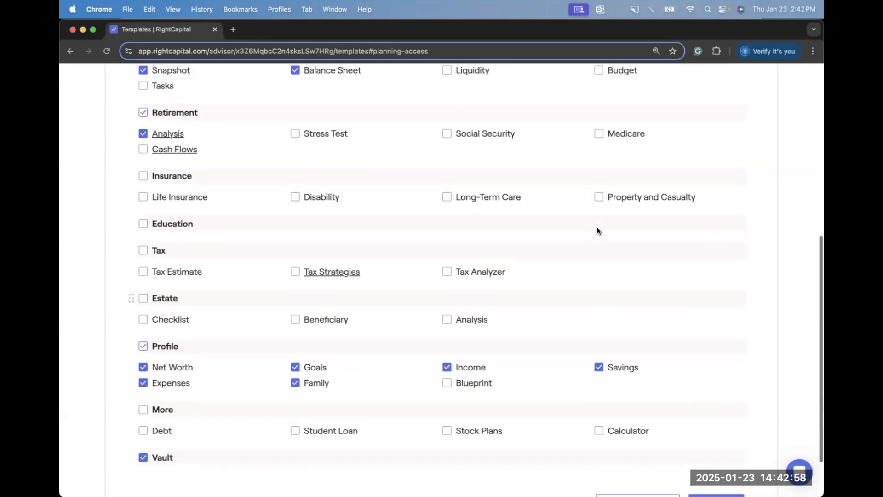
pyautogui.scroll(10, 598, 227)
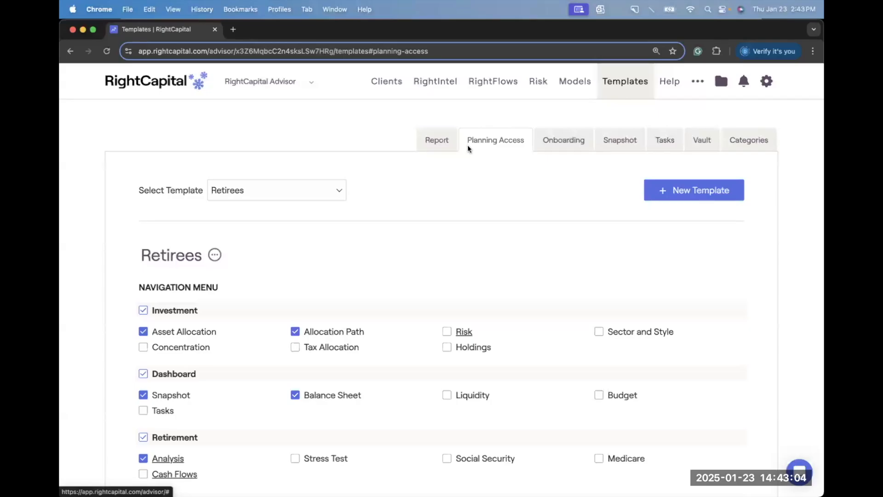
pyautogui.click(391, 92)
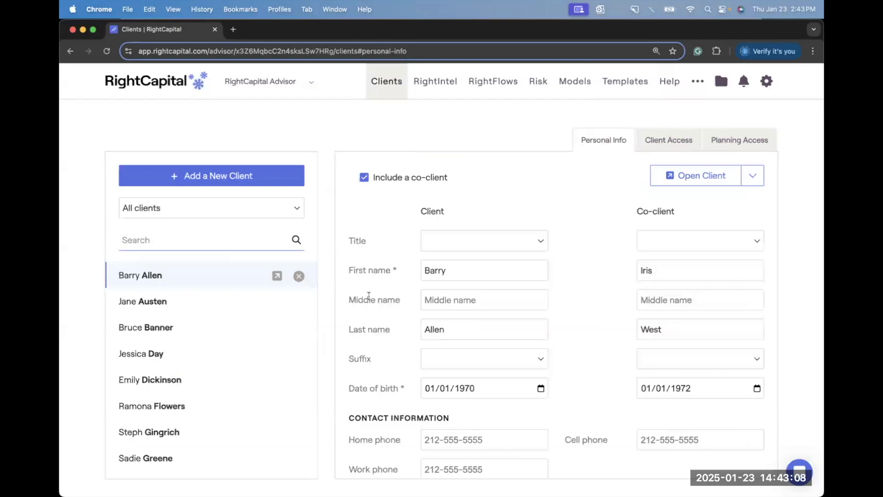
pyautogui.click(192, 309)
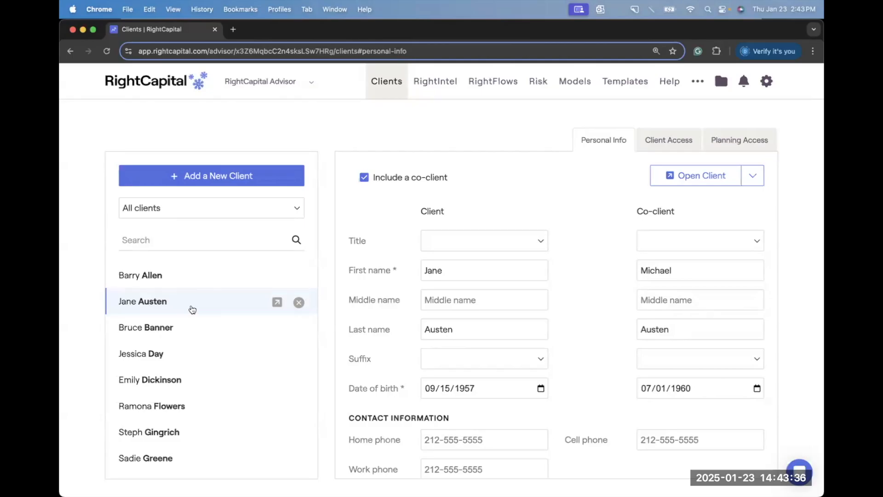
pyautogui.click(277, 303)
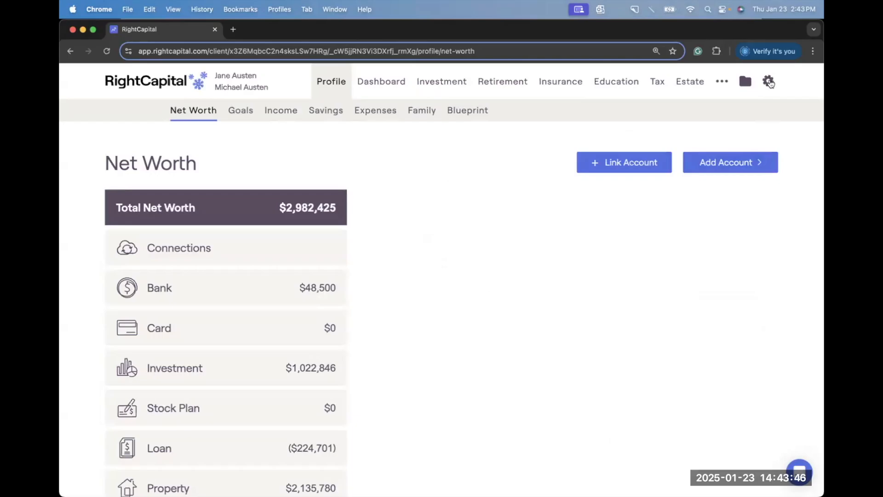
pyautogui.click(769, 82)
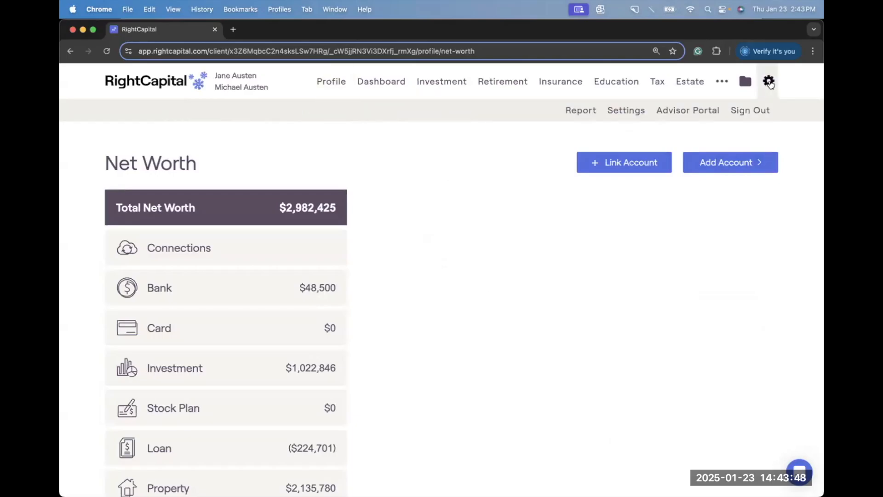
pyautogui.click(582, 112)
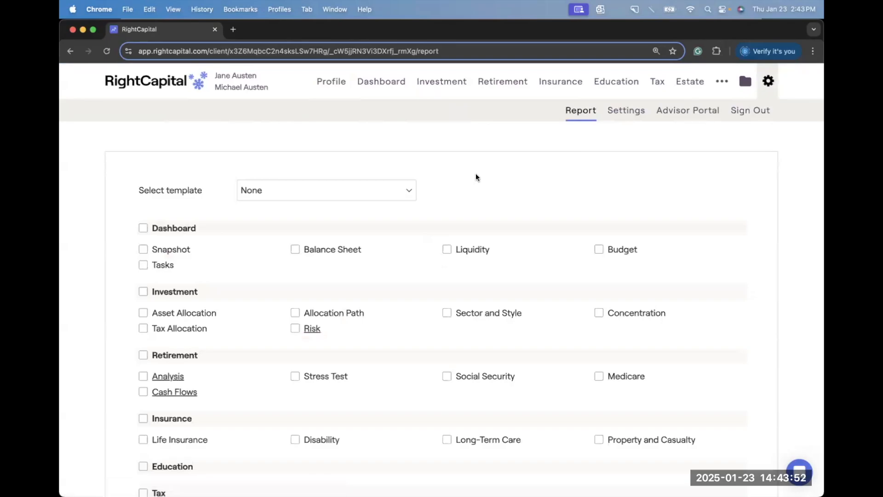
# Include Snapshot, Balance Sheet, Asset Allocation, Allocation Path and the retirement Analysis in the client report.
pyautogui.scroll(-3, 476, 177)
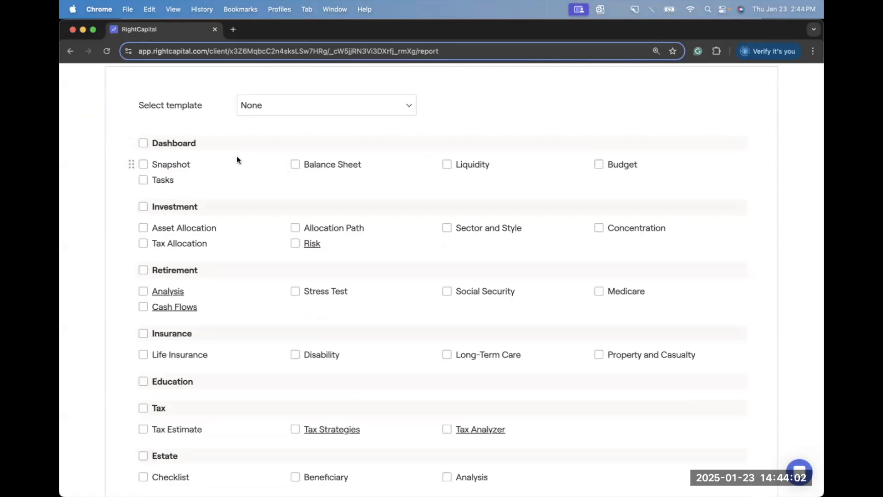
pyautogui.click(143, 164)
pyautogui.click(295, 165)
pyautogui.click(143, 228)
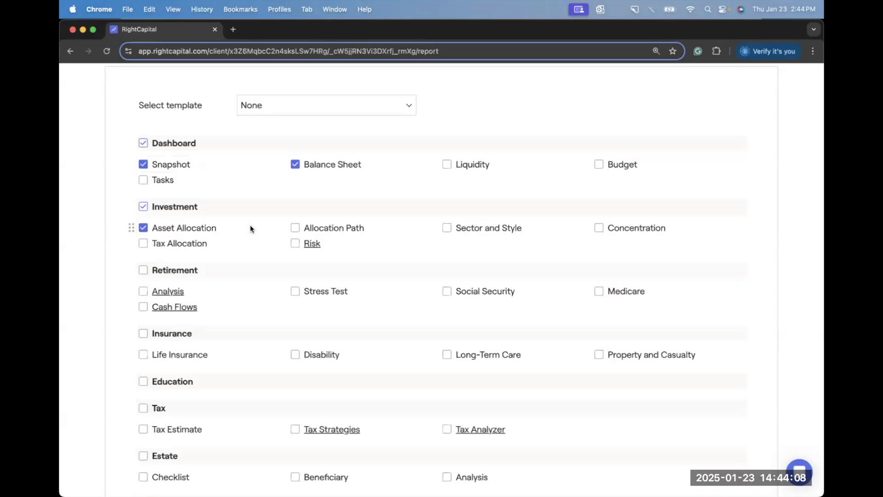
pyautogui.click(296, 229)
pyautogui.click(143, 291)
# Include the Blueprint page in the report and move the Profile section above Dashboard.
pyautogui.scroll(-3, 143, 317)
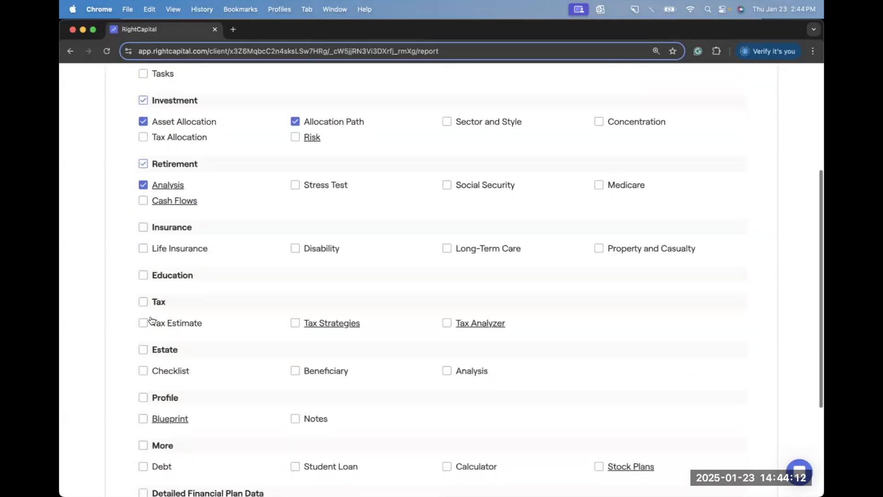
pyautogui.click(143, 419)
pyautogui.scroll(1, 138, 416)
pyautogui.moveTo(133, 417); pyautogui.dragTo(128, 176)
pyautogui.scroll(3, 128, 176)
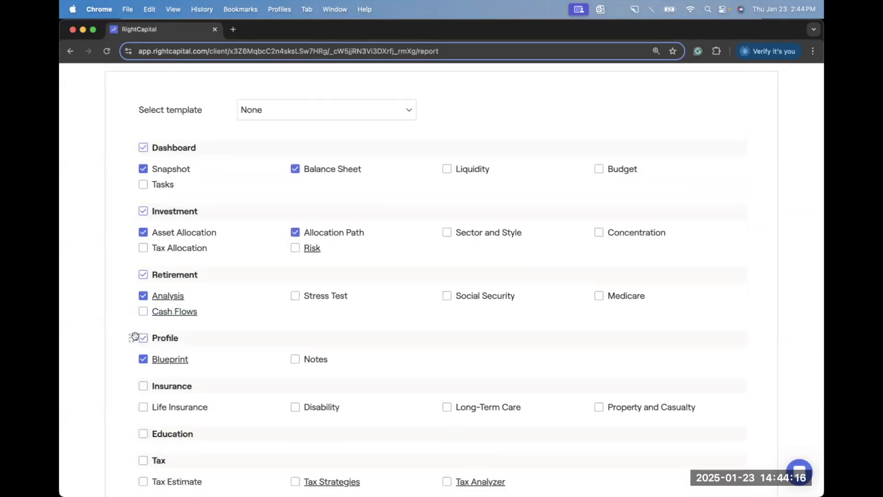
pyautogui.moveTo(132, 338); pyautogui.dragTo(130, 142)
# Add Tax Strategies, all the Estate pages and Long-Term Care to the report.
pyautogui.scroll(-4, 186, 200)
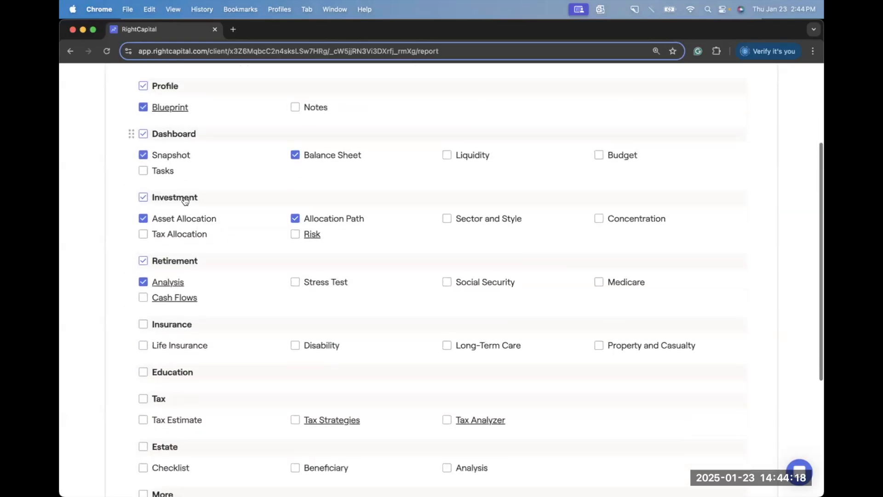
pyautogui.click(295, 335)
pyautogui.scroll(-1, 193, 357)
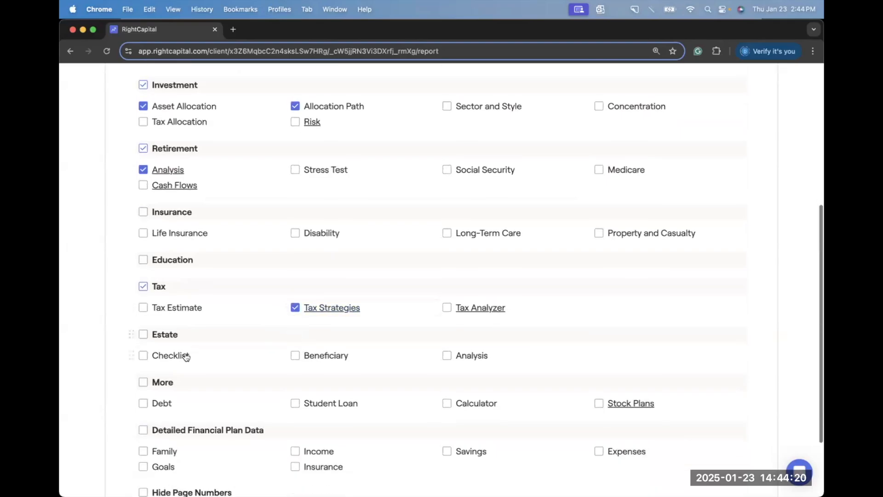
pyautogui.click(143, 335)
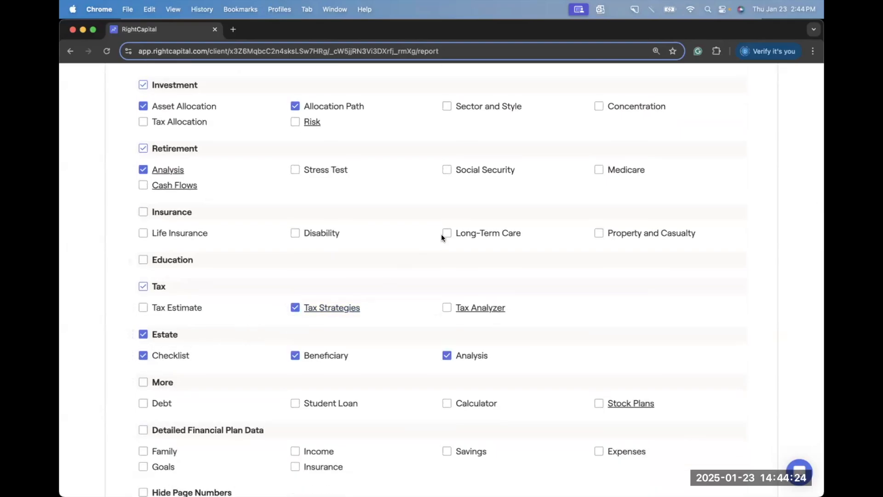
pyautogui.click(458, 236)
# Download the selected report pages and open the downloaded PDF.
pyautogui.scroll(-3, 463, 247)
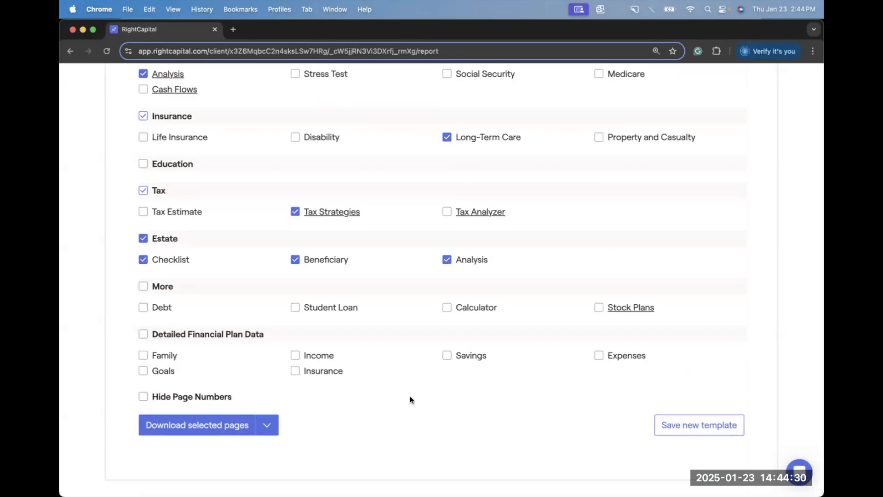
pyautogui.click(231, 425)
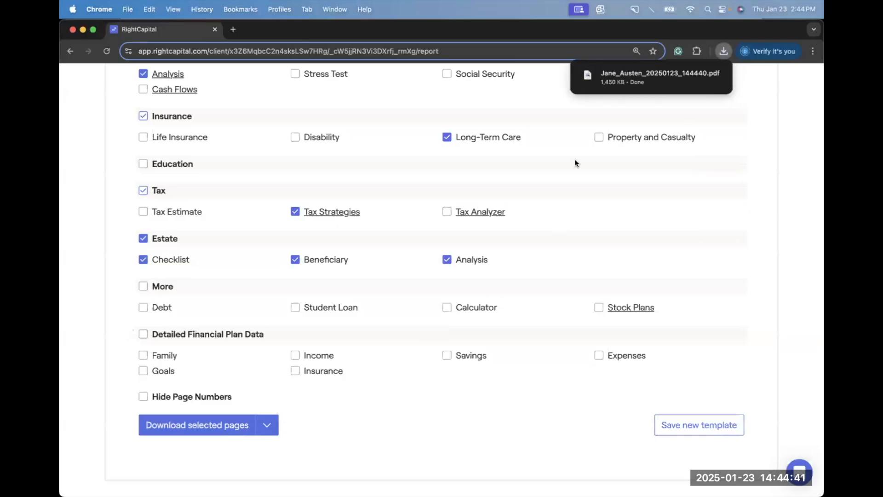
pyautogui.click(588, 82)
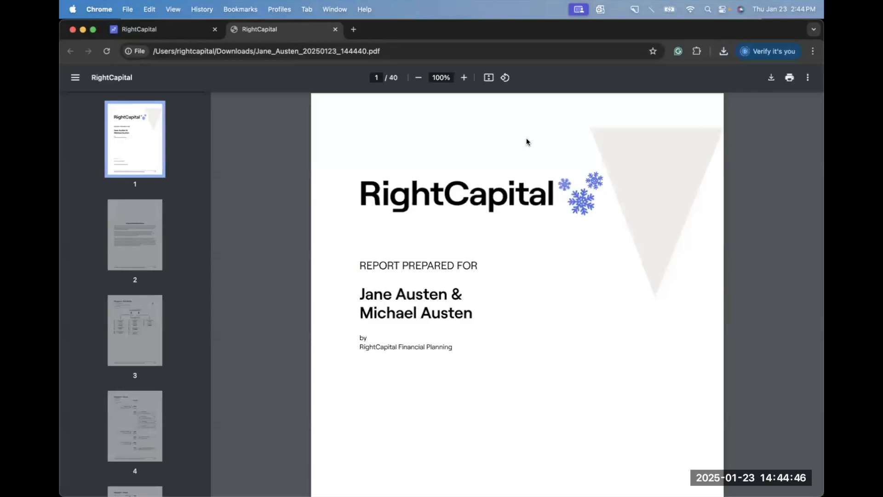
# Review the PDF report's cover page, the Blueprint pages for net worth, goals, income, savings and expenses, and the Snapshot pages.
pyautogui.scroll(-3, 526, 137)
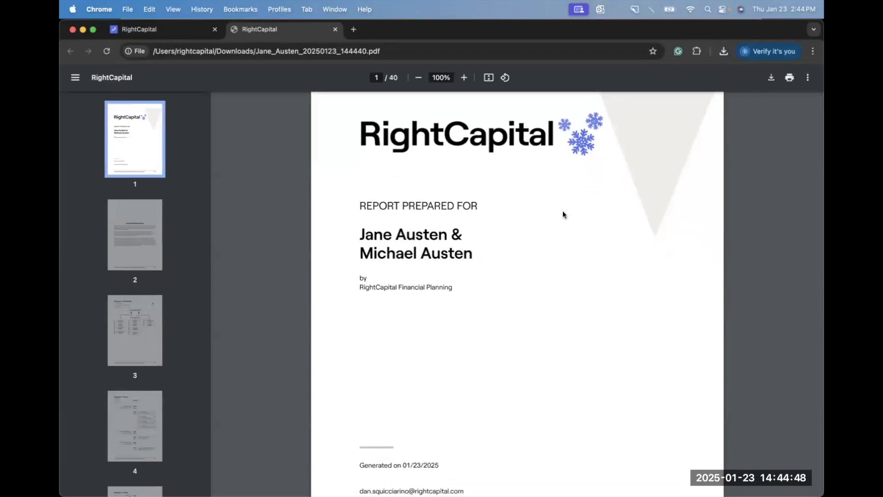
pyautogui.scroll(3, 551, 184)
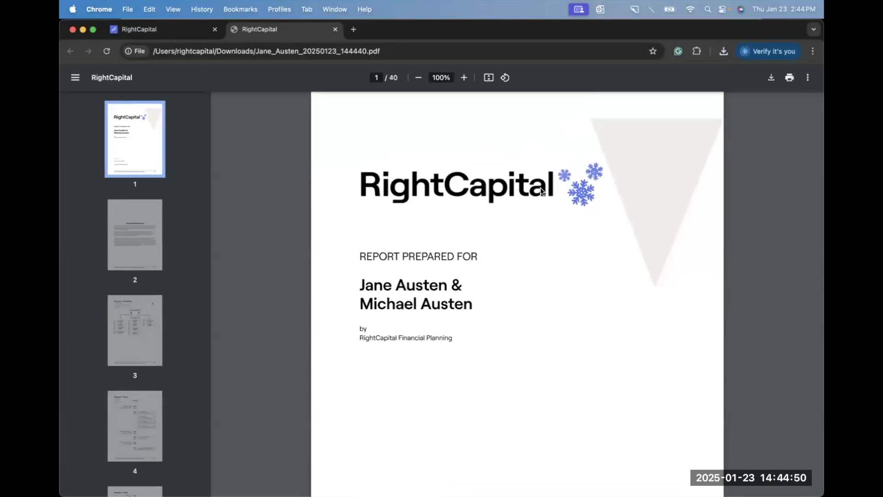
pyautogui.scroll(-2, 529, 290)
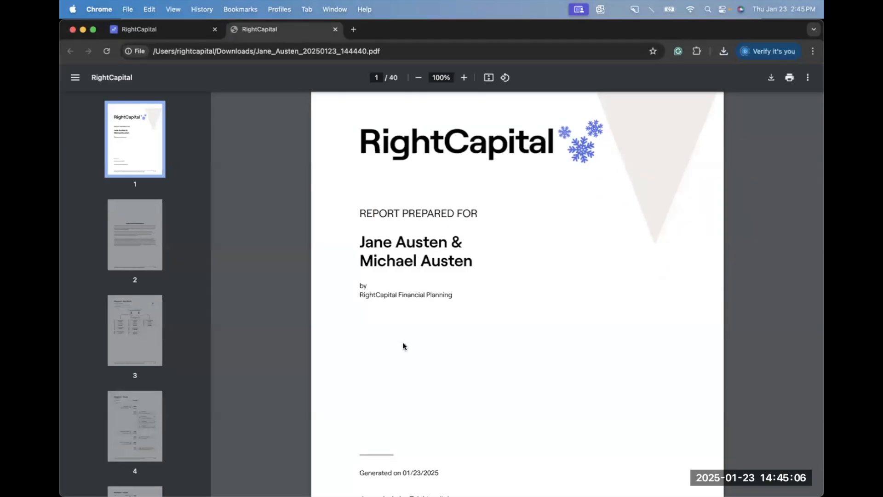
pyautogui.scroll(-2, 390, 328)
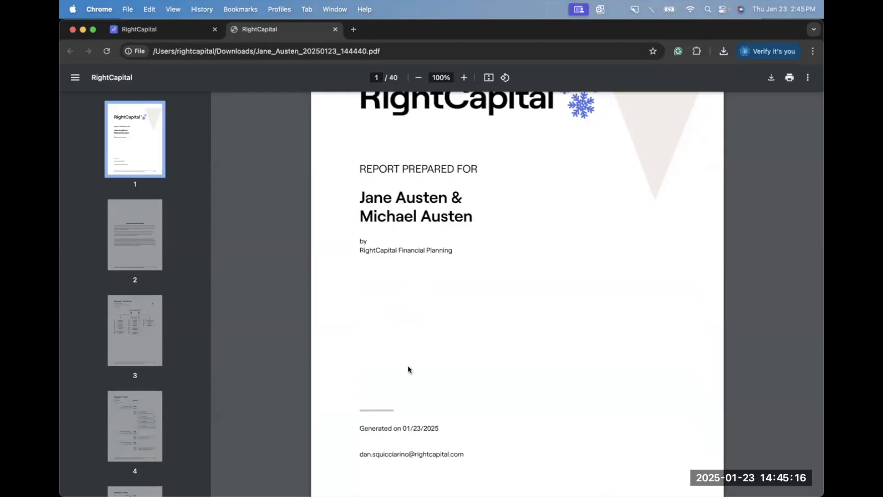
pyautogui.click(141, 338)
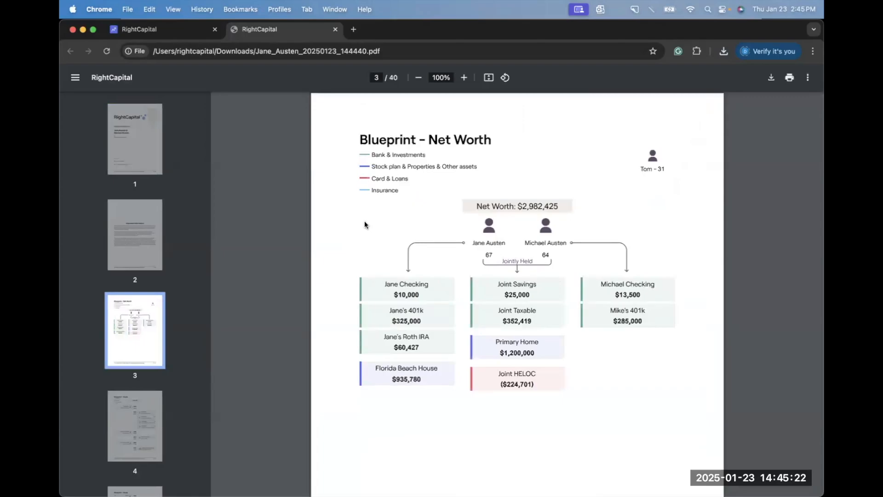
pyautogui.scroll(-10, 364, 225)
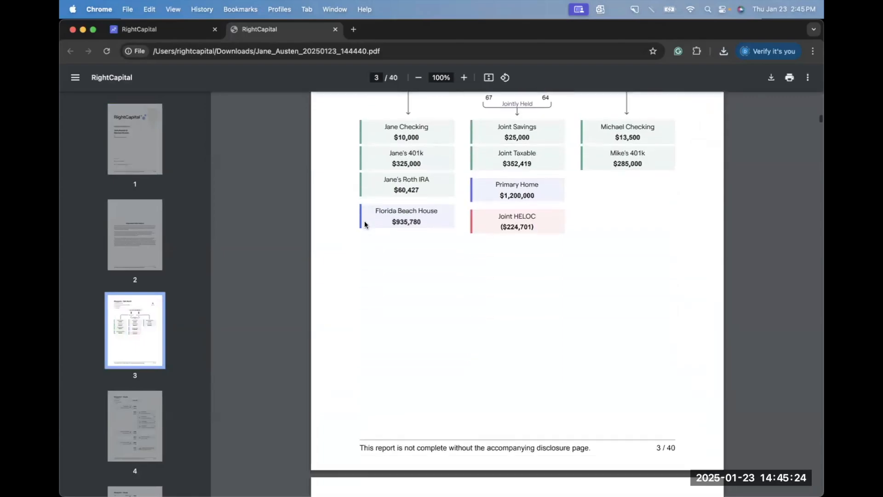
pyautogui.scroll(-15, 365, 224)
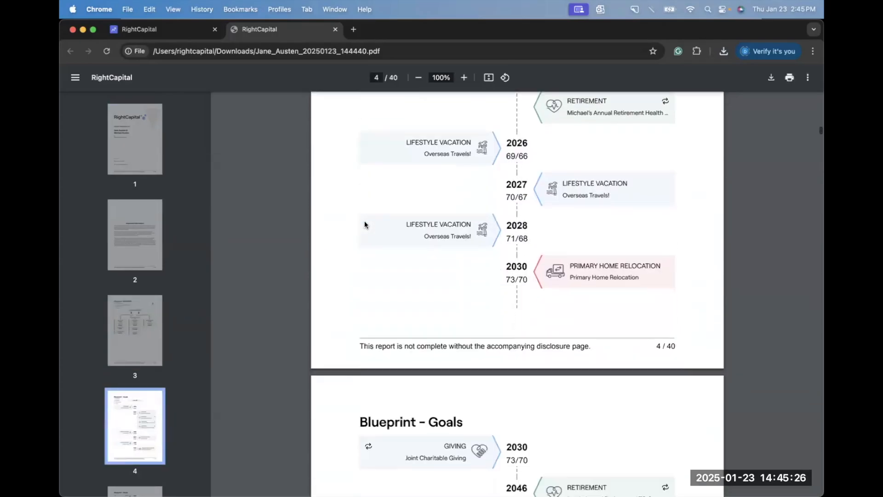
pyautogui.scroll(-10, 364, 225)
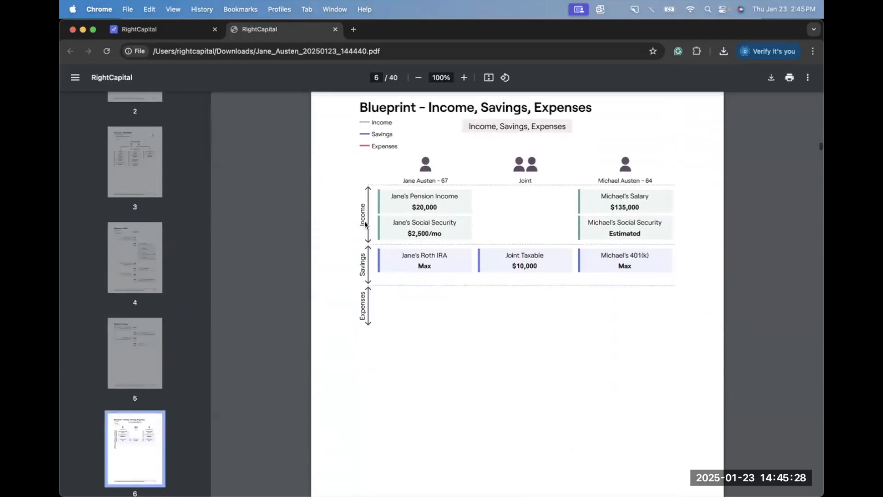
pyautogui.scroll(-15, 364, 225)
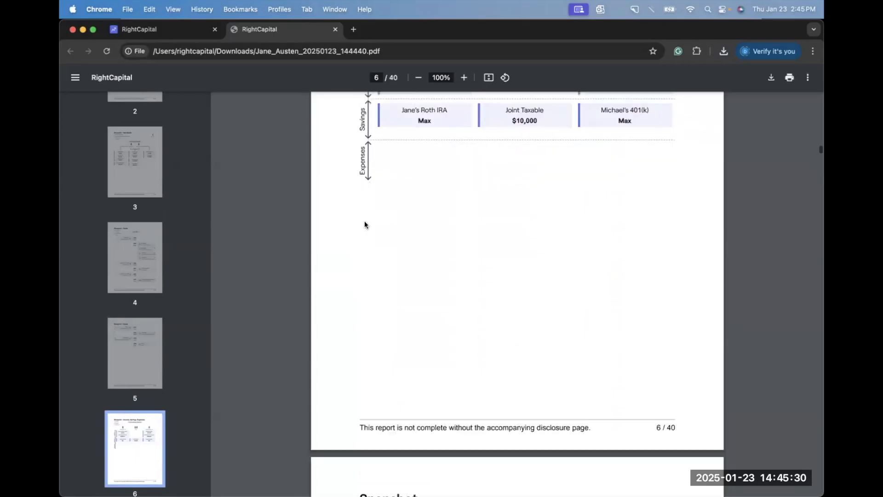
pyautogui.scroll(-3, 364, 273)
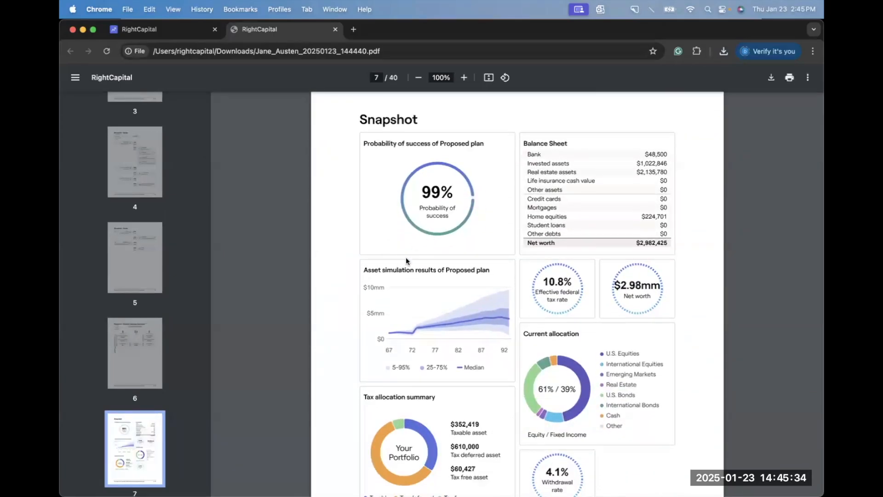
pyautogui.scroll(-13, 406, 261)
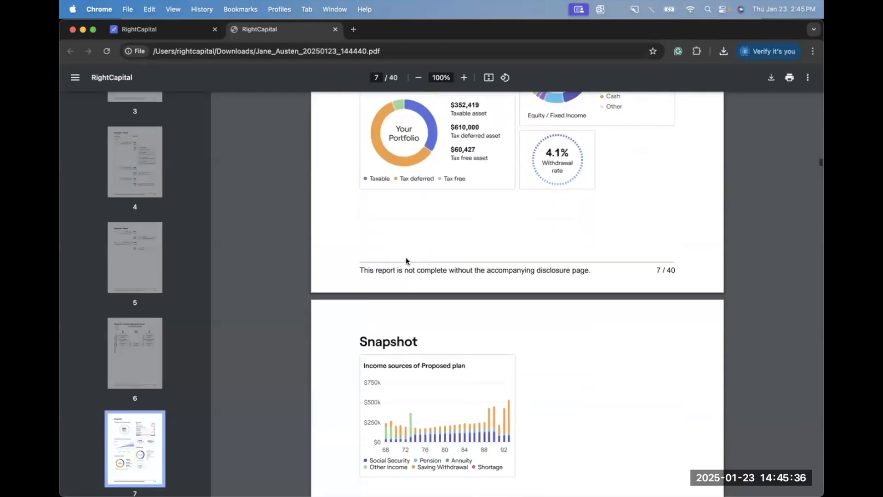
pyautogui.scroll(-8, 406, 261)
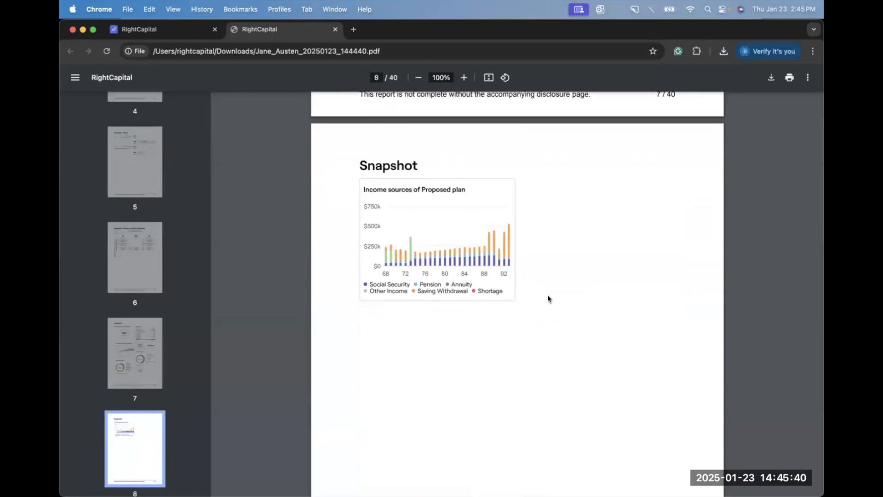
# Examine the PDF's two Snapshot pages, including probability of success, balance sheet, tax allocation, withdrawal rate and income sources.
pyautogui.scroll(11, 519, 300)
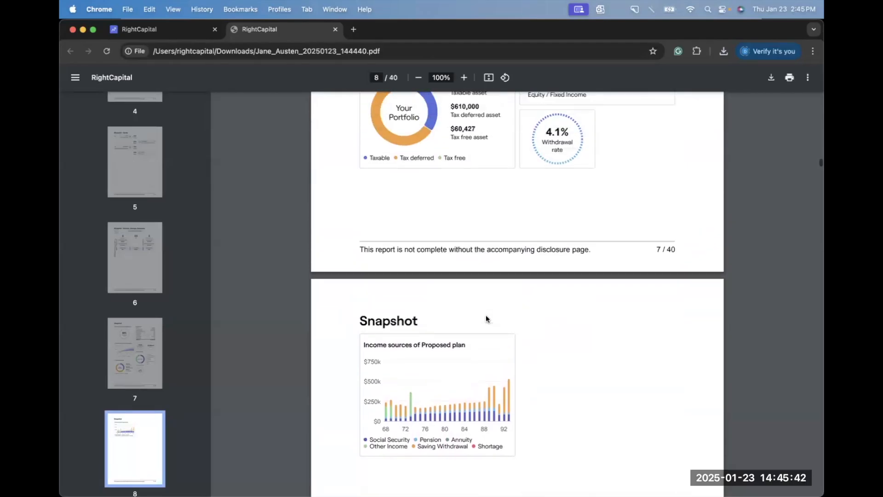
pyautogui.scroll(5, 496, 216)
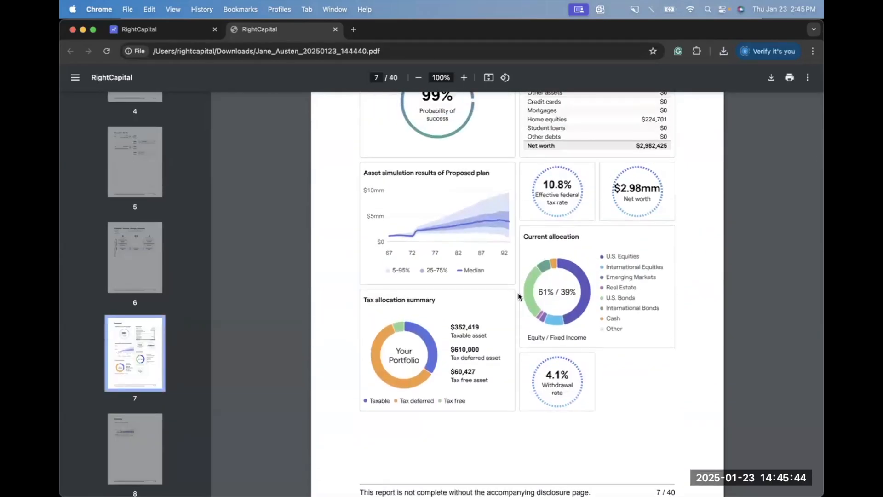
pyautogui.scroll(-4, 518, 292)
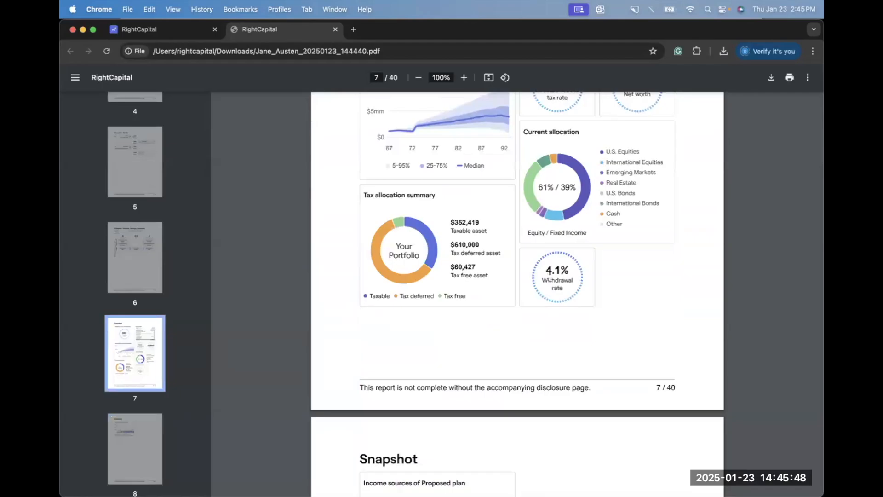
pyautogui.scroll(4, 540, 265)
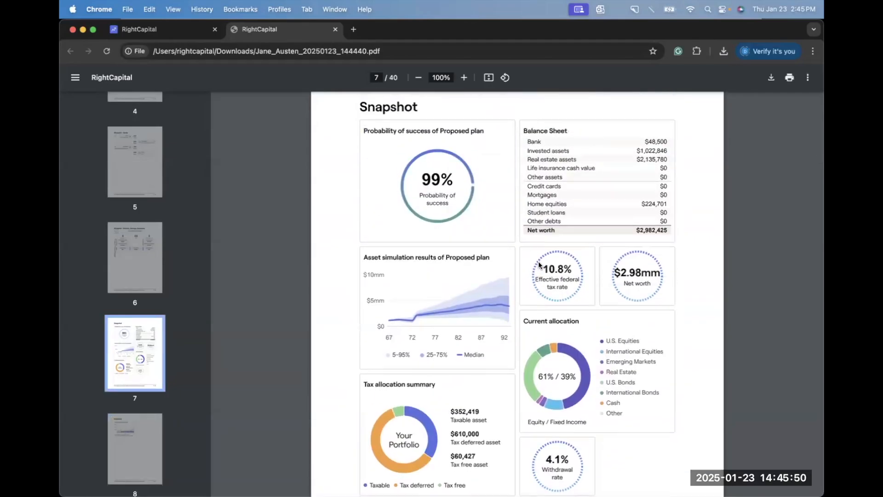
pyautogui.scroll(-6, 539, 261)
pyautogui.scroll(-1, 534, 350)
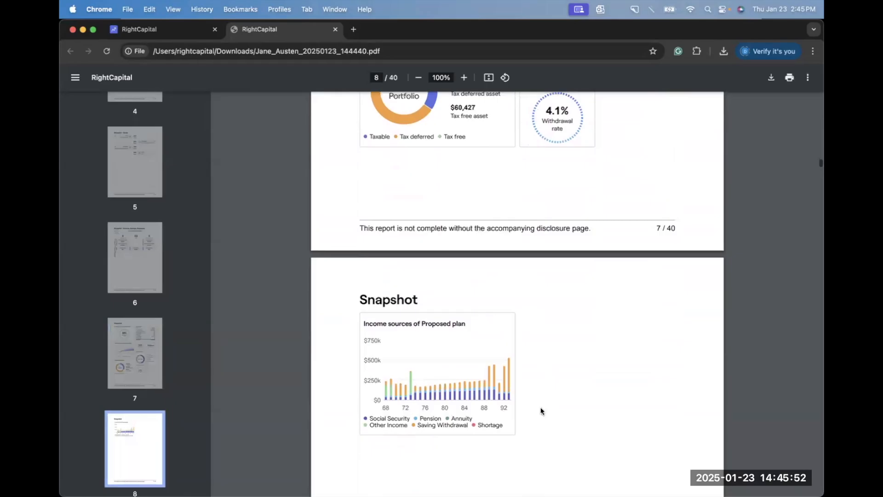
pyautogui.scroll(7, 541, 409)
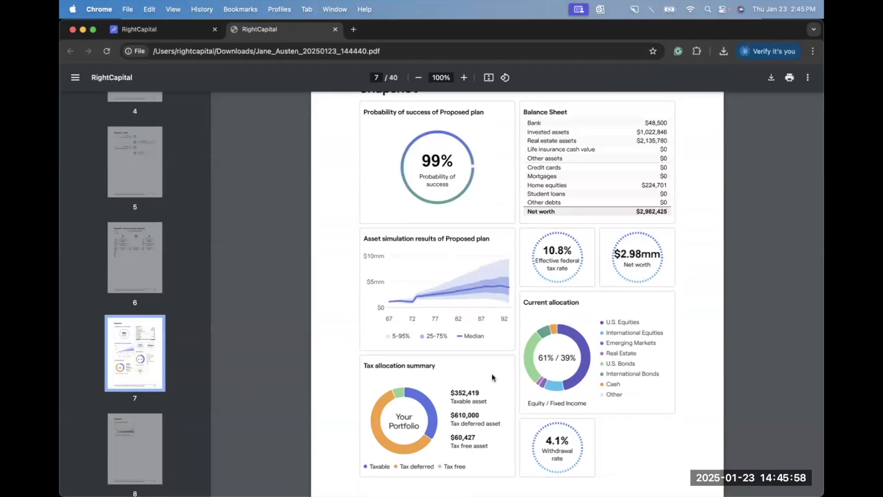
# View the Monte Carlo Analysis on page 14 and the Long-Term Care Insurance Analysis on page 20 of the PDF.
pyautogui.scroll(-5, 139, 326)
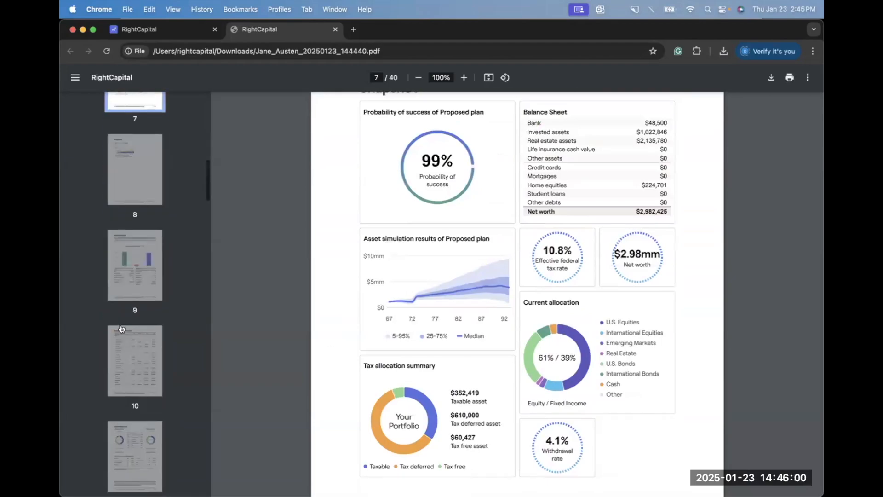
pyautogui.scroll(-7, 124, 251)
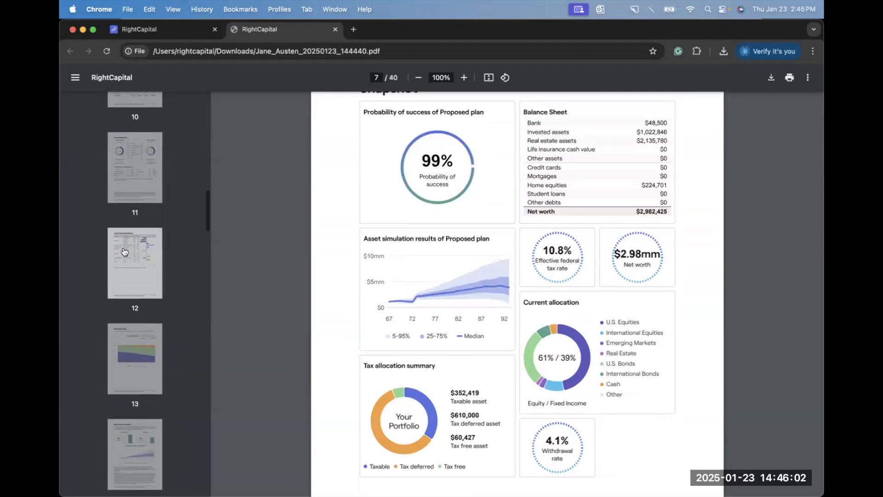
pyautogui.scroll(-1, 126, 262)
pyautogui.click(129, 277)
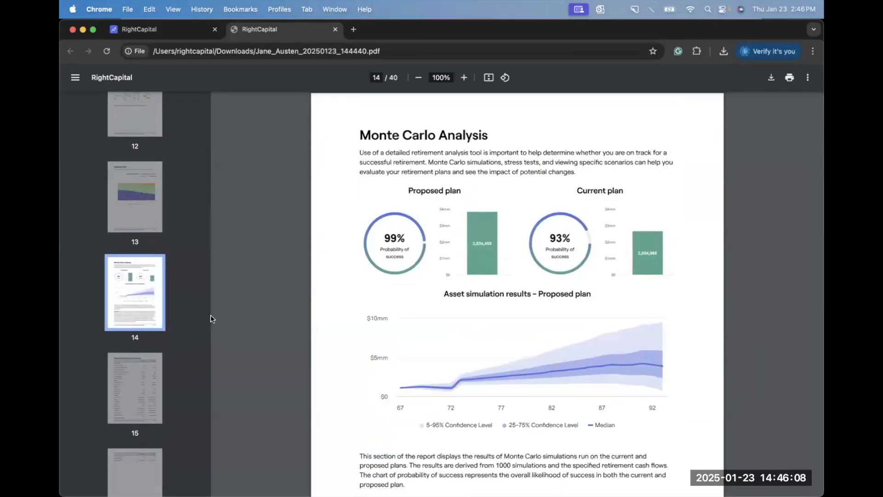
pyautogui.scroll(-8, 201, 318)
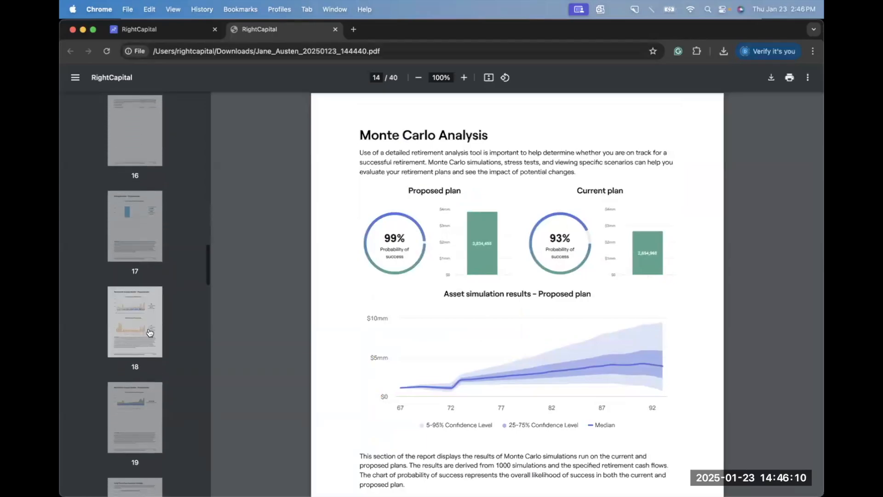
pyautogui.scroll(-6, 150, 332)
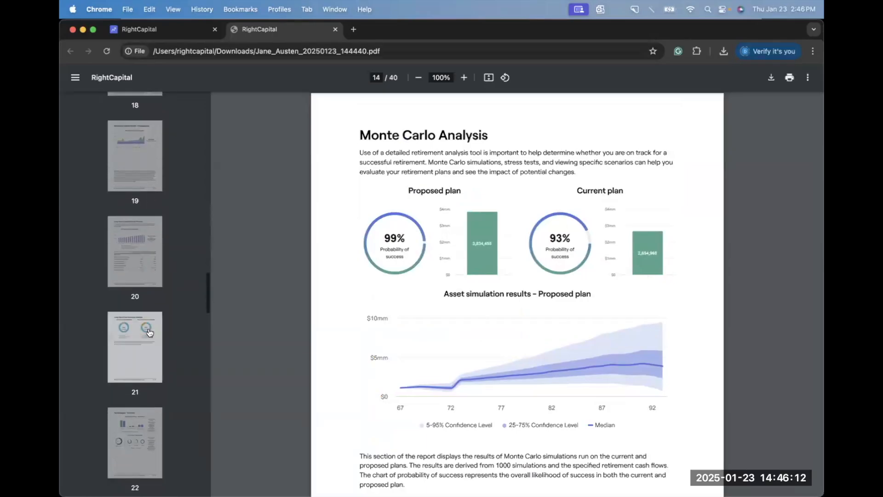
pyautogui.click(138, 262)
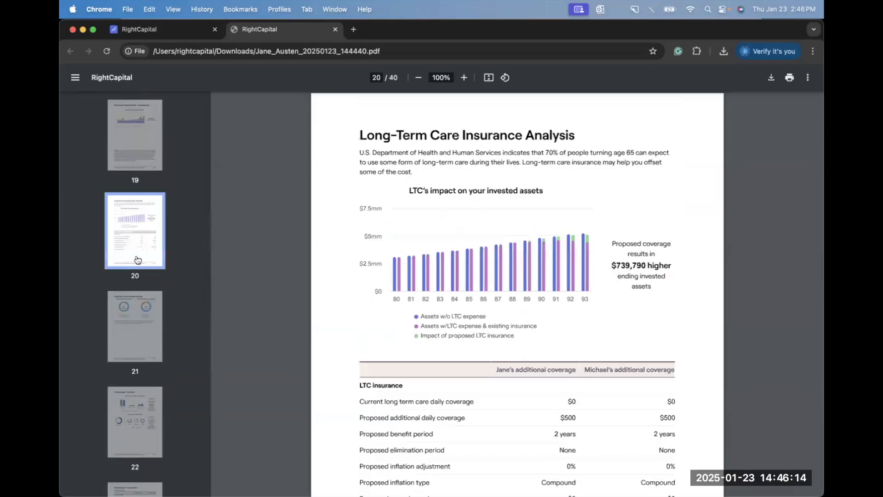
# View the Tax Strategies summary on page 22 and the Estate Planning flow chart on page 33 of the PDF.
pyautogui.scroll(-2, 157, 287)
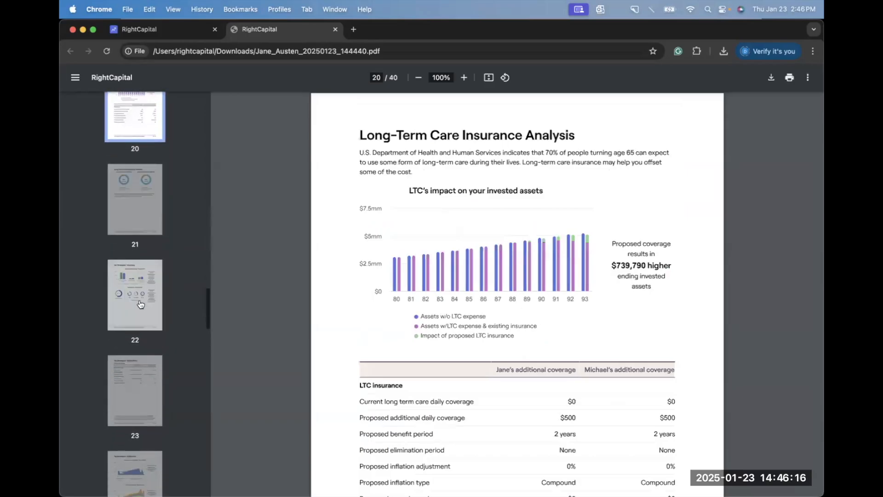
pyautogui.click(138, 299)
pyautogui.scroll(-3, 139, 300)
pyautogui.scroll(-8, 139, 300)
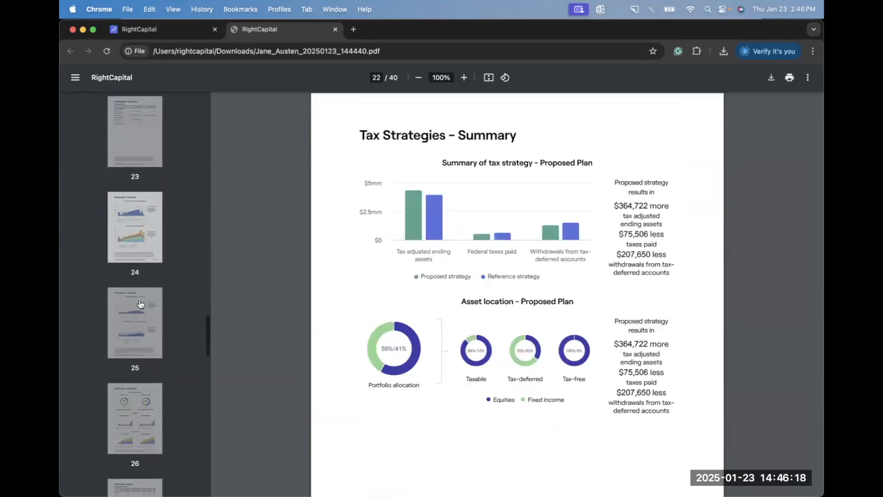
pyautogui.scroll(-12, 139, 292)
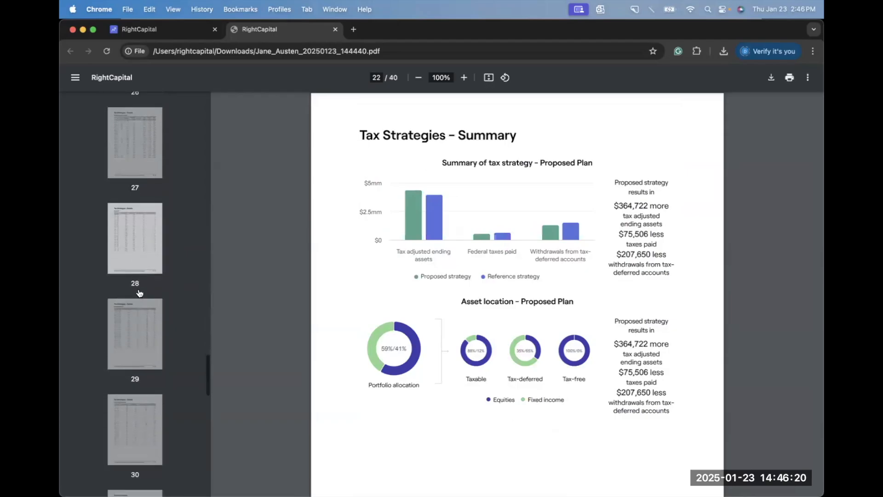
pyautogui.click(140, 293)
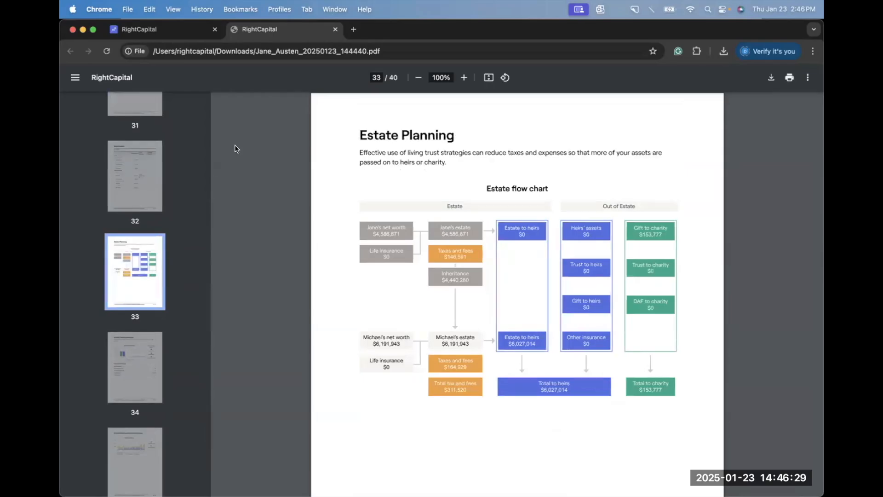
# Close the PDF, return to the advisor portal and look through the list of available report templates.
pyautogui.click(336, 31)
pyautogui.scroll(8, 363, 166)
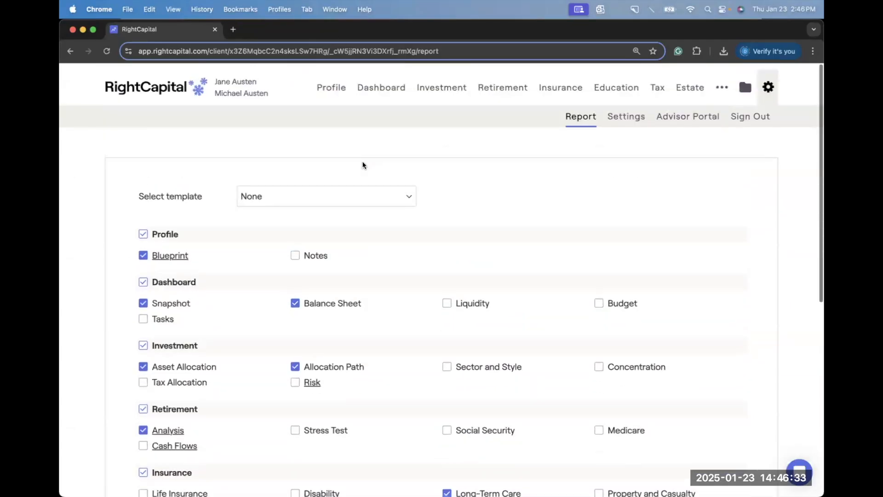
pyautogui.click(174, 83)
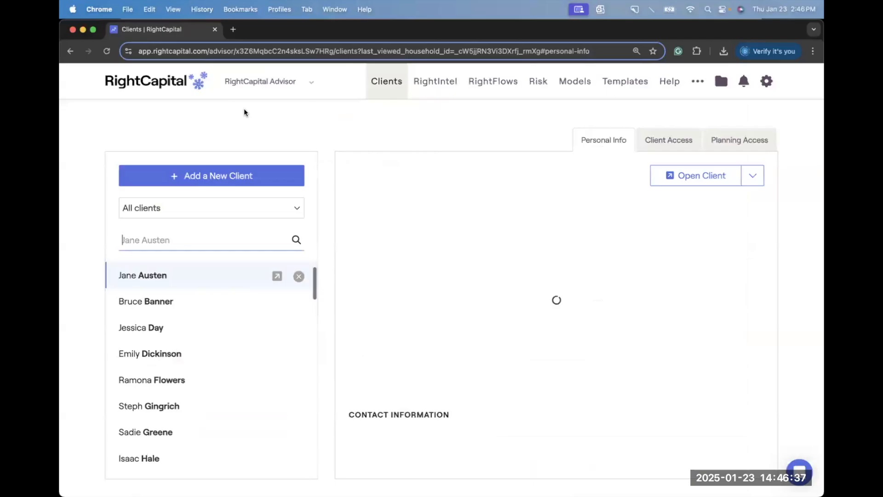
pyautogui.click(615, 95)
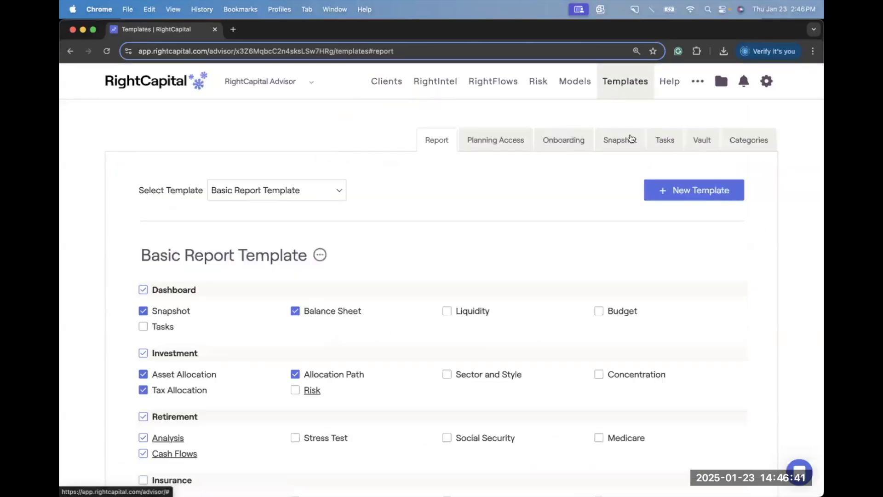
pyautogui.scroll(-2, 406, 236)
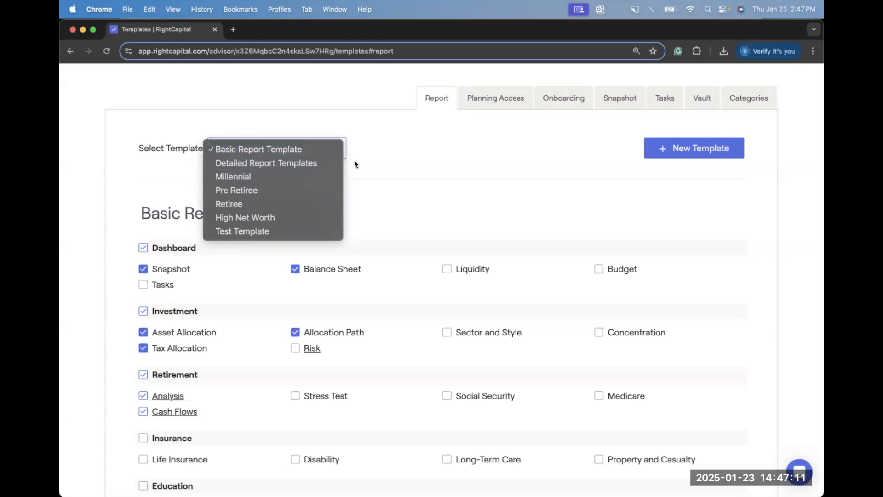
pyautogui.click(382, 152)
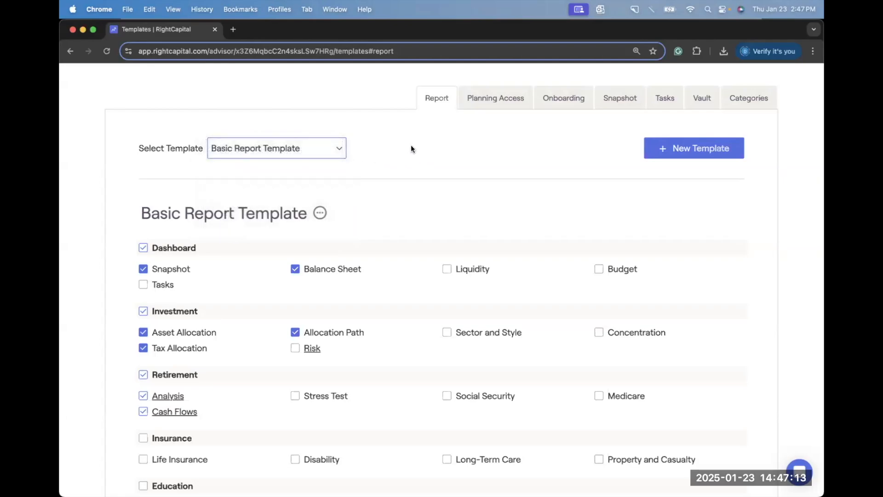
pyautogui.scroll(2, 397, 183)
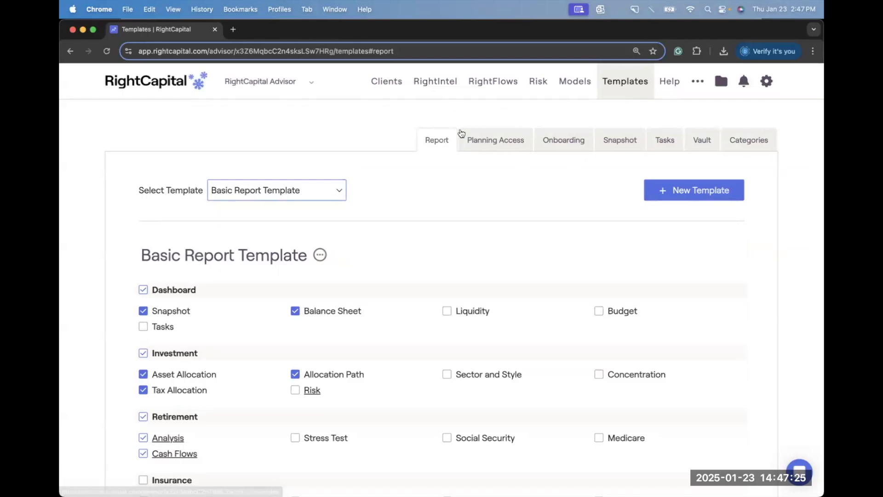
# Reopen the same client's plan from the client list and go to its report page.
pyautogui.click(388, 82)
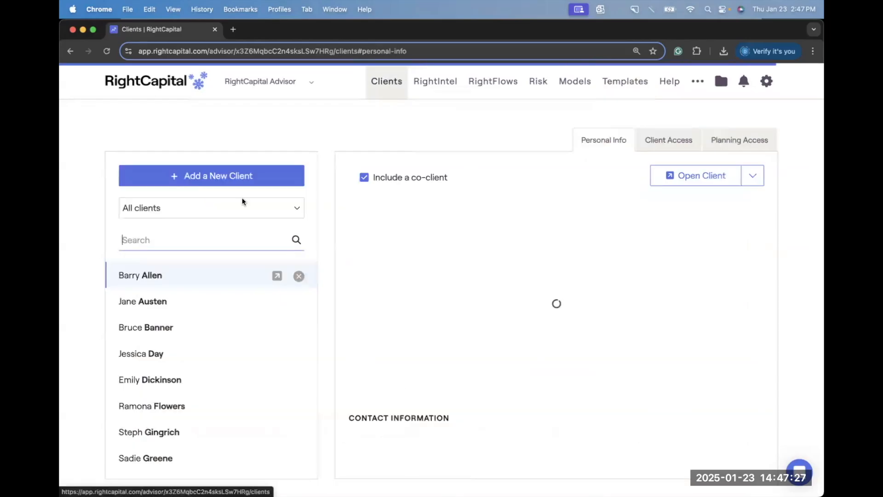
pyautogui.click(233, 302)
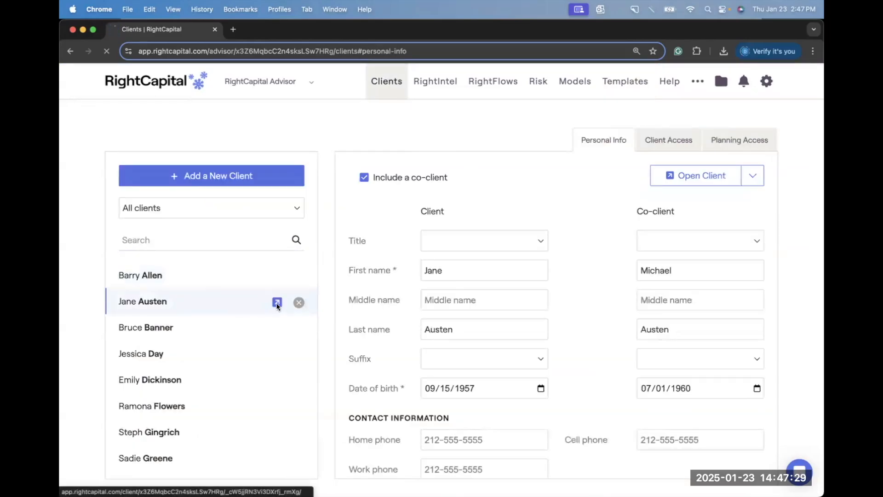
pyautogui.click(277, 302)
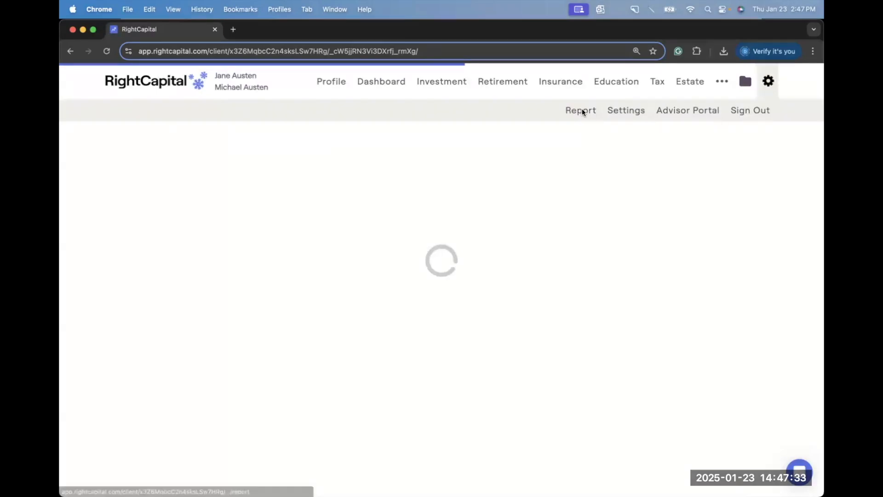
pyautogui.moveTo(768, 82)
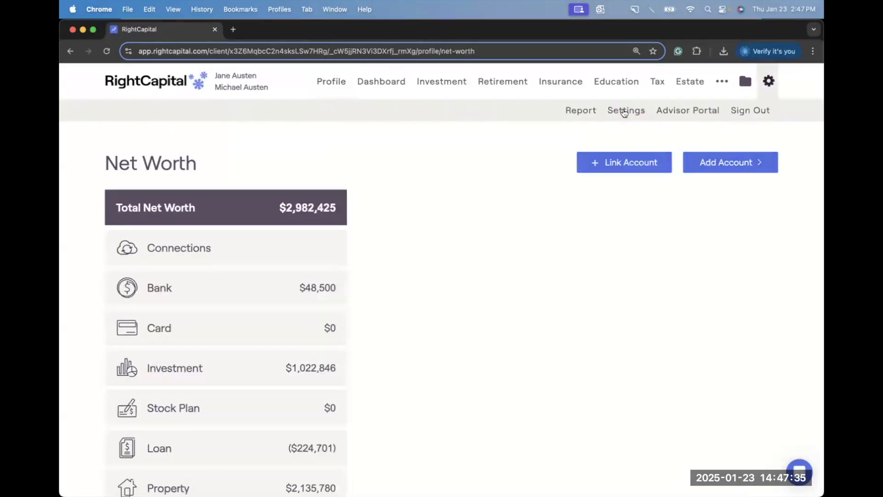
pyautogui.click(581, 111)
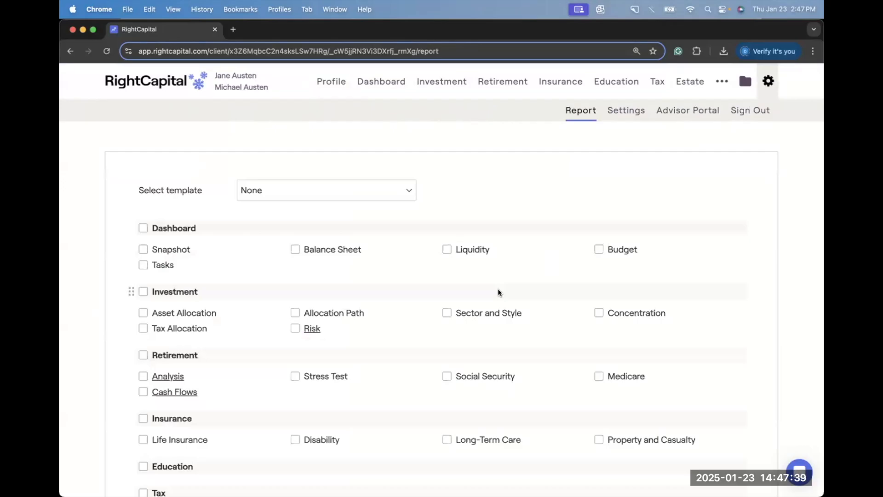
# Select the Snapshot and Balance Sheet pages and save the selection as a new report template named Untitled.
pyautogui.click(144, 250)
pyautogui.click(296, 249)
pyautogui.scroll(-10, 316, 286)
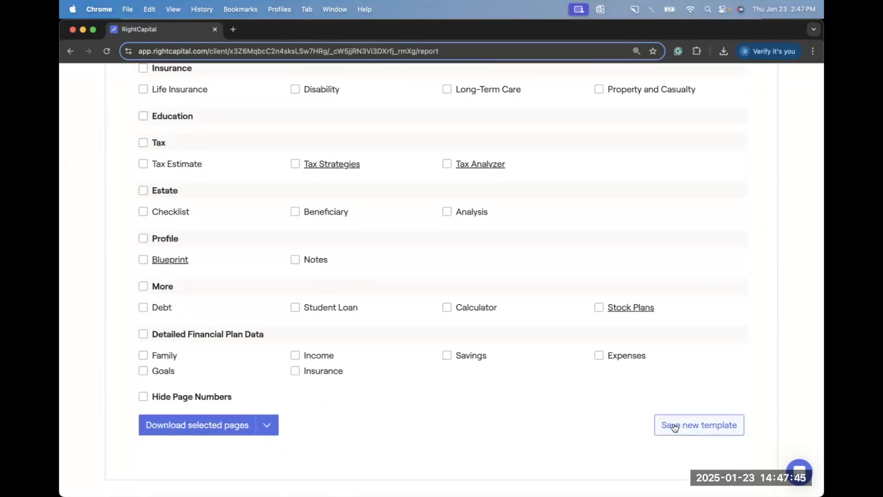
pyautogui.click(674, 426)
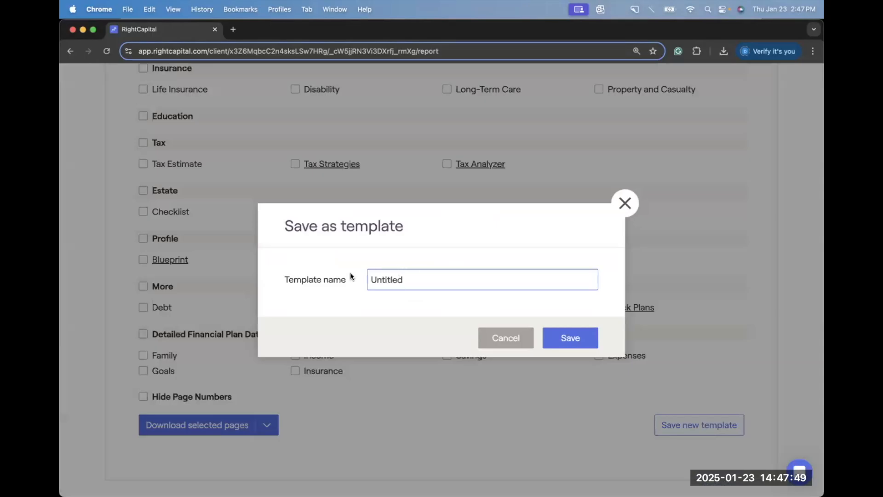
pyautogui.click(577, 345)
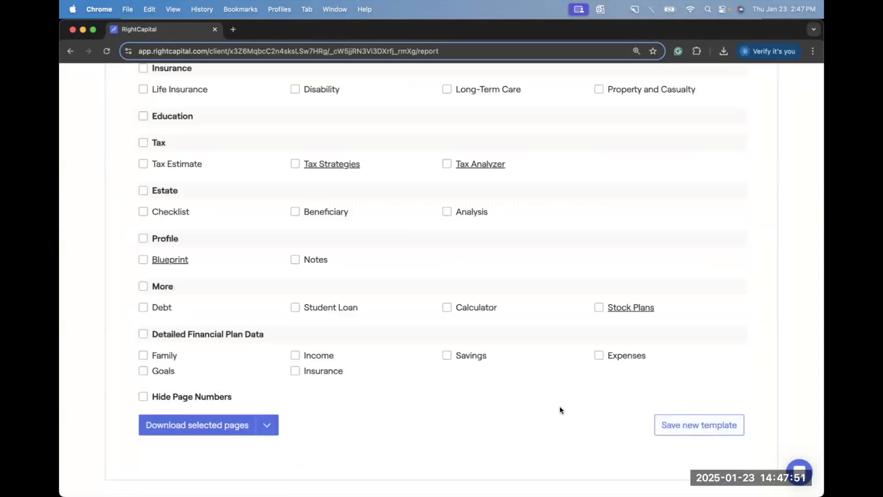
# Apply the Untitled template to the client's report and reopen the list of report templates.
pyautogui.scroll(8, 560, 405)
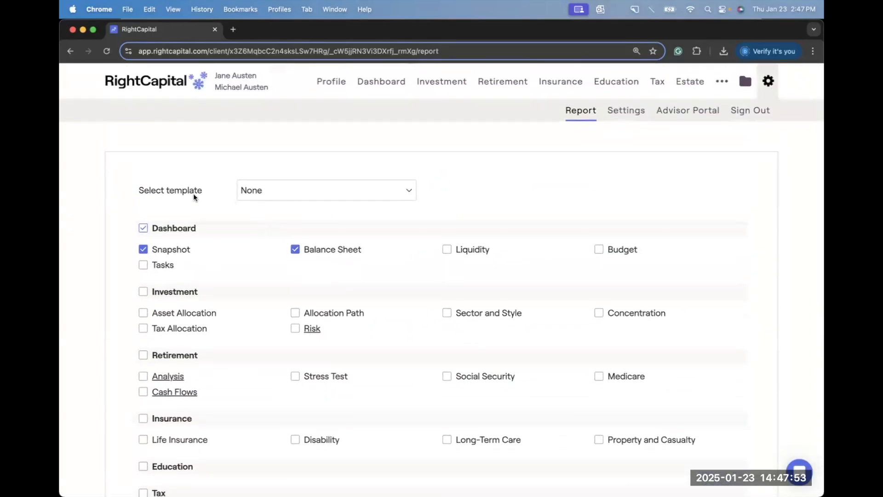
pyautogui.moveTo(139, 190); pyautogui.dragTo(219, 190)
pyautogui.click(289, 194)
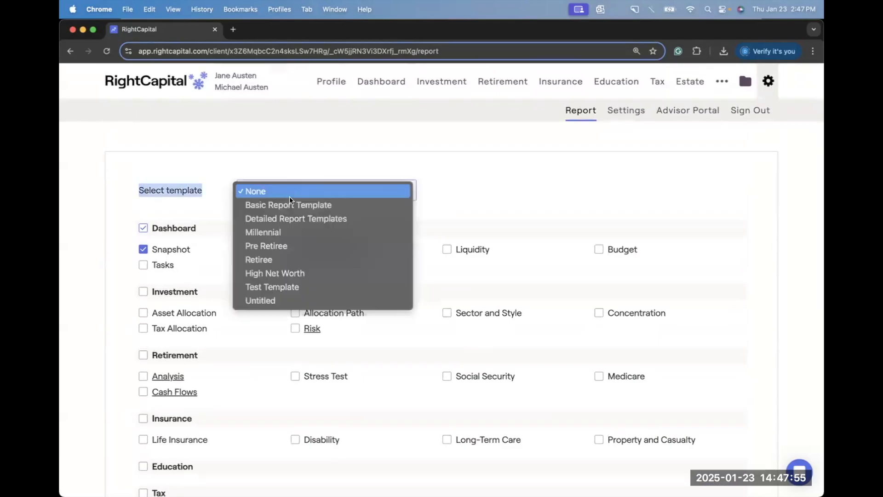
pyautogui.click(311, 300)
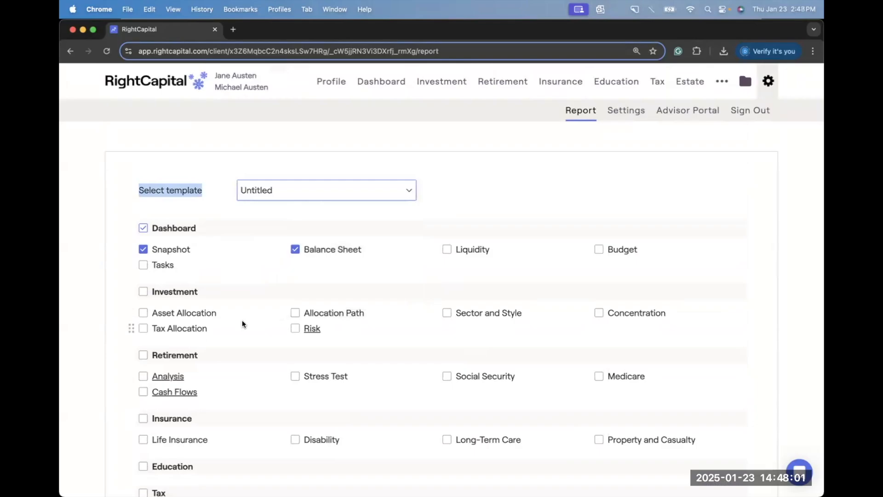
pyautogui.click(444, 204)
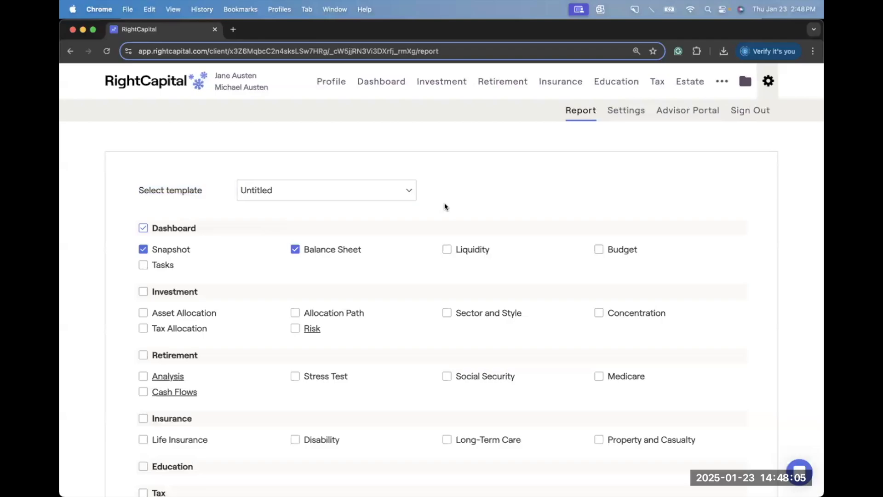
pyautogui.click(364, 186)
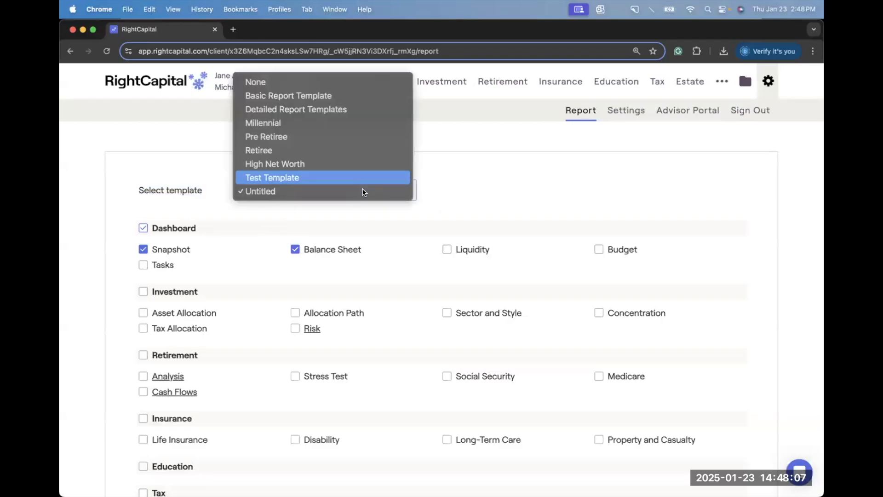
# Dismiss the template list, open the Help Center from the support chat and go to its Contact Us Support page.
pyautogui.click(469, 197)
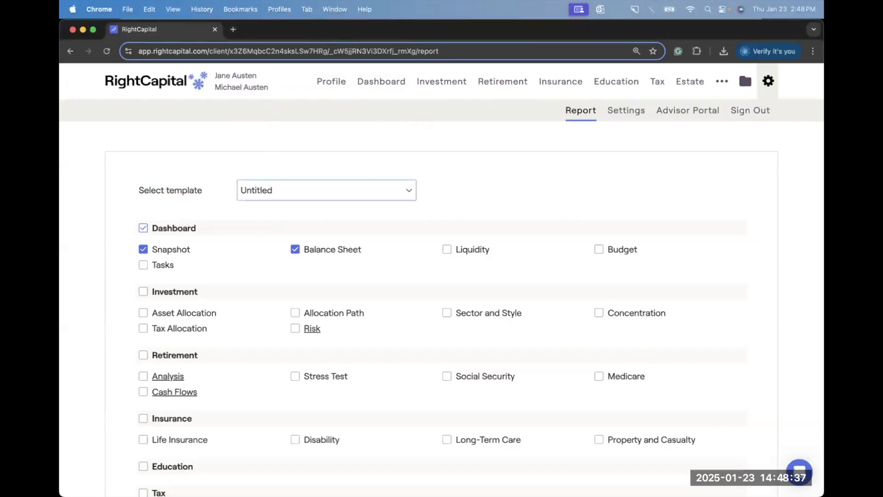
pyautogui.click(788, 468)
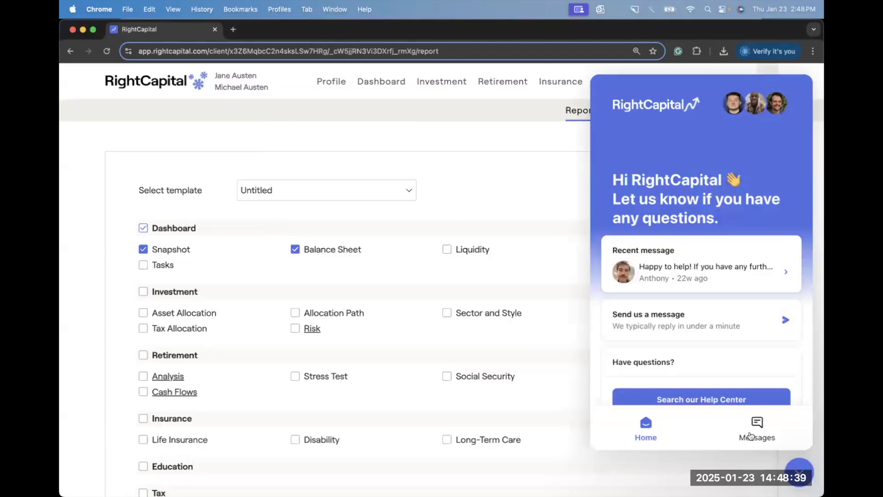
pyautogui.click(713, 400)
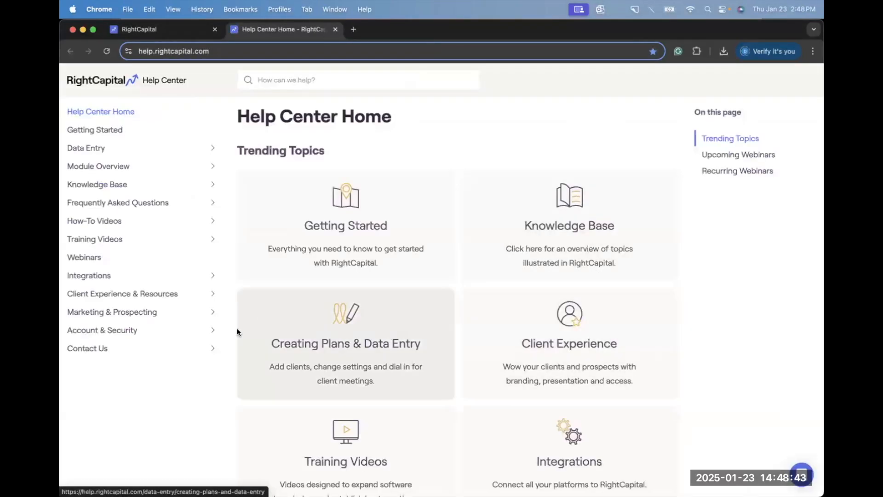
pyautogui.click(179, 351)
pyautogui.click(134, 369)
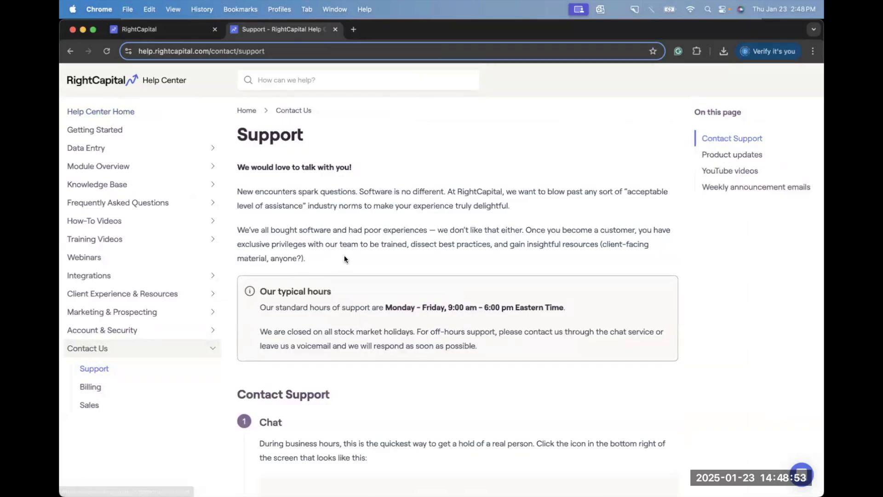
# Find the Schedule a case review section on the Support page and highlight its description and one-on-one session booking link.
pyautogui.scroll(-10, 376, 225)
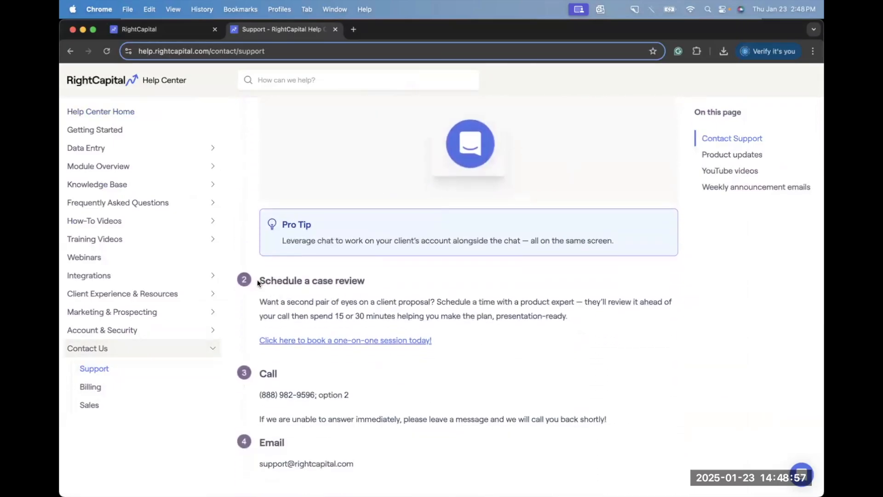
pyautogui.scroll(-3, 328, 307)
pyautogui.scroll(5, 353, 294)
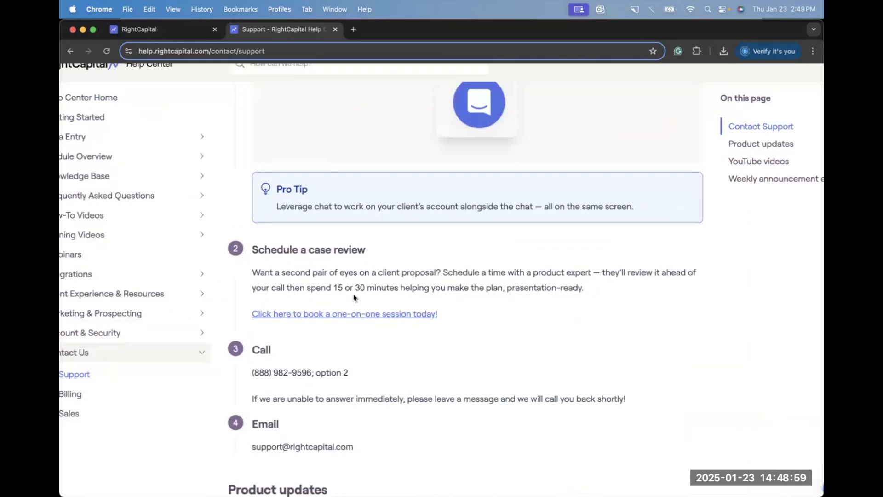
pyautogui.hscroll(2, 353, 297)
pyautogui.moveTo(158, 264); pyautogui.dragTo(435, 331)
pyautogui.scroll(-1, 435, 330)
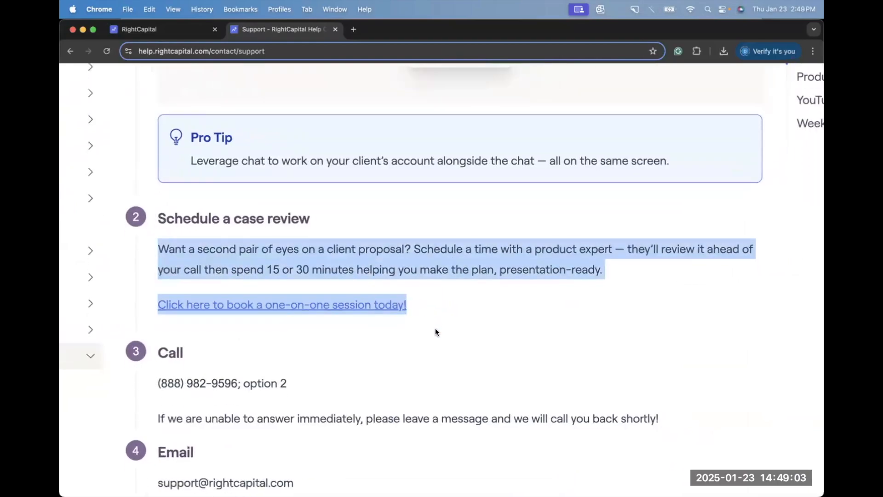
pyautogui.hscroll(2, 435, 331)
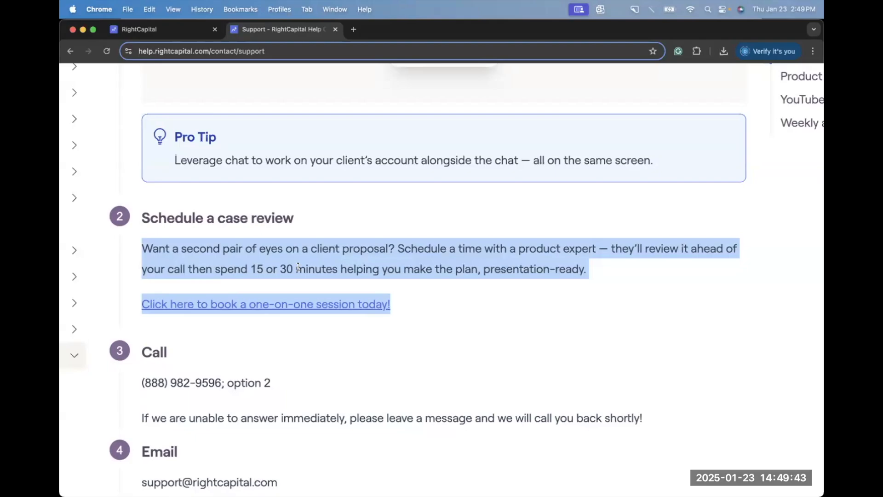
pyautogui.hscroll(2, 298, 267)
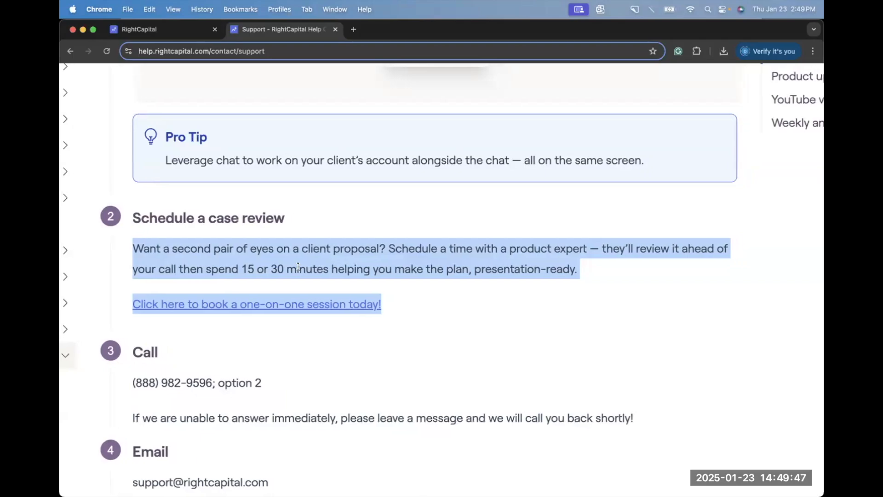